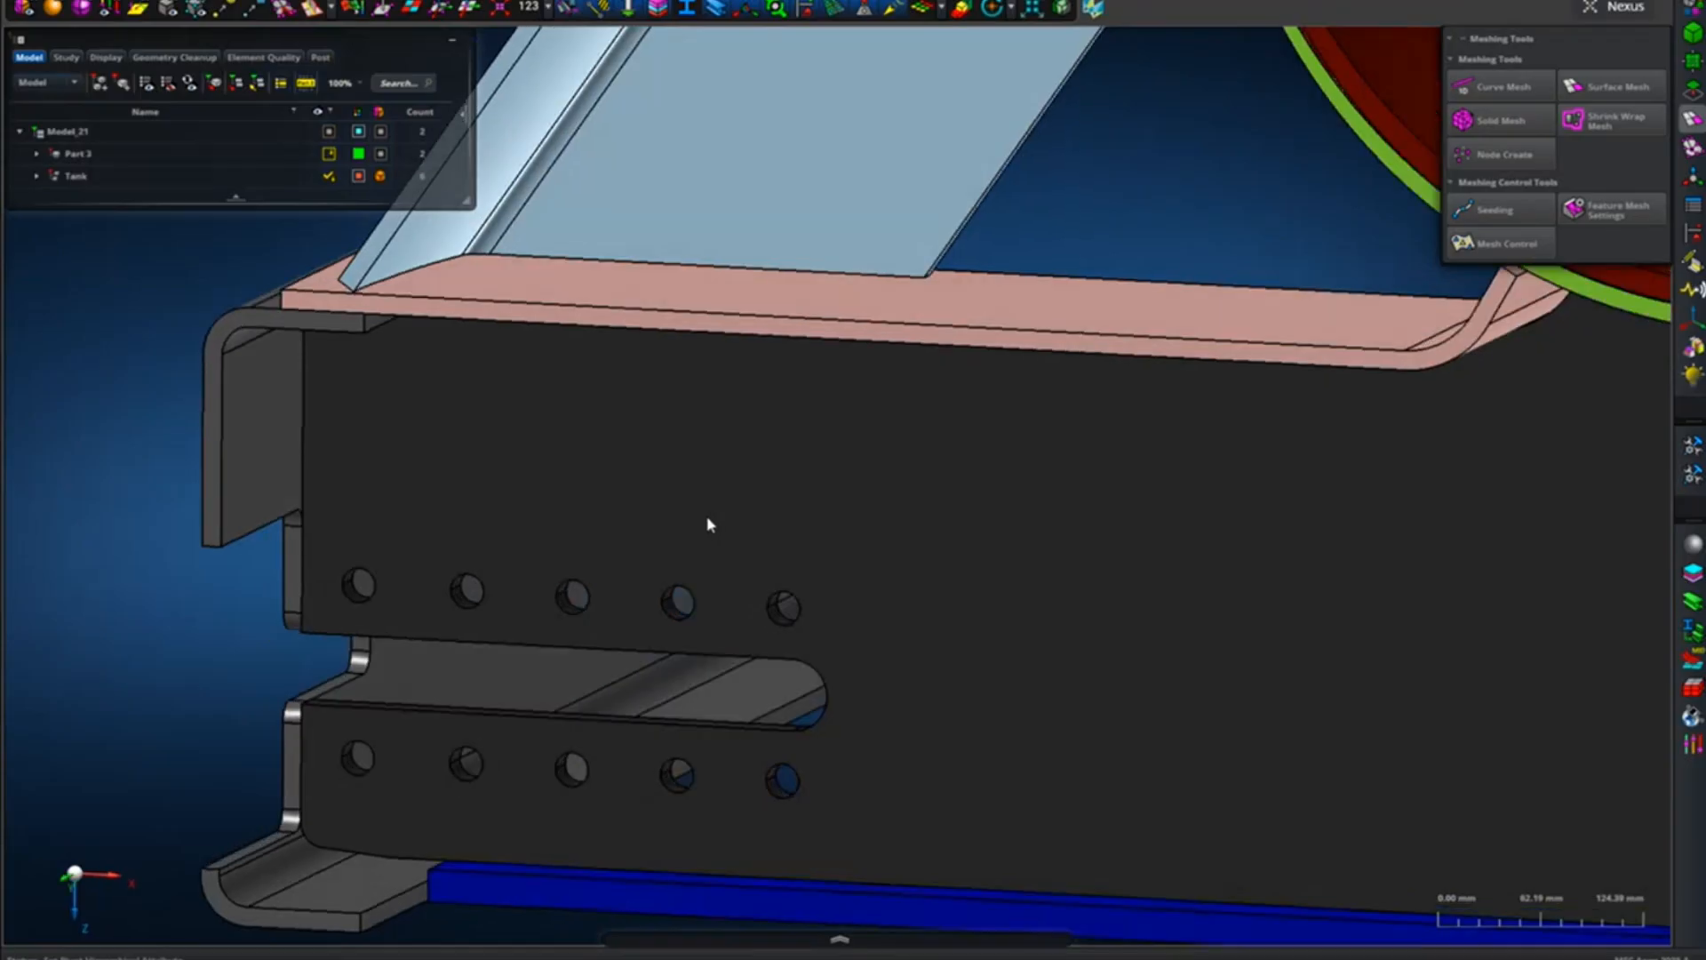
Examine the slot, bolt holes and lower corner of the dark side plate at the frame's front end.
left_click(706, 534)
scroll(552, 747, "up", 5)
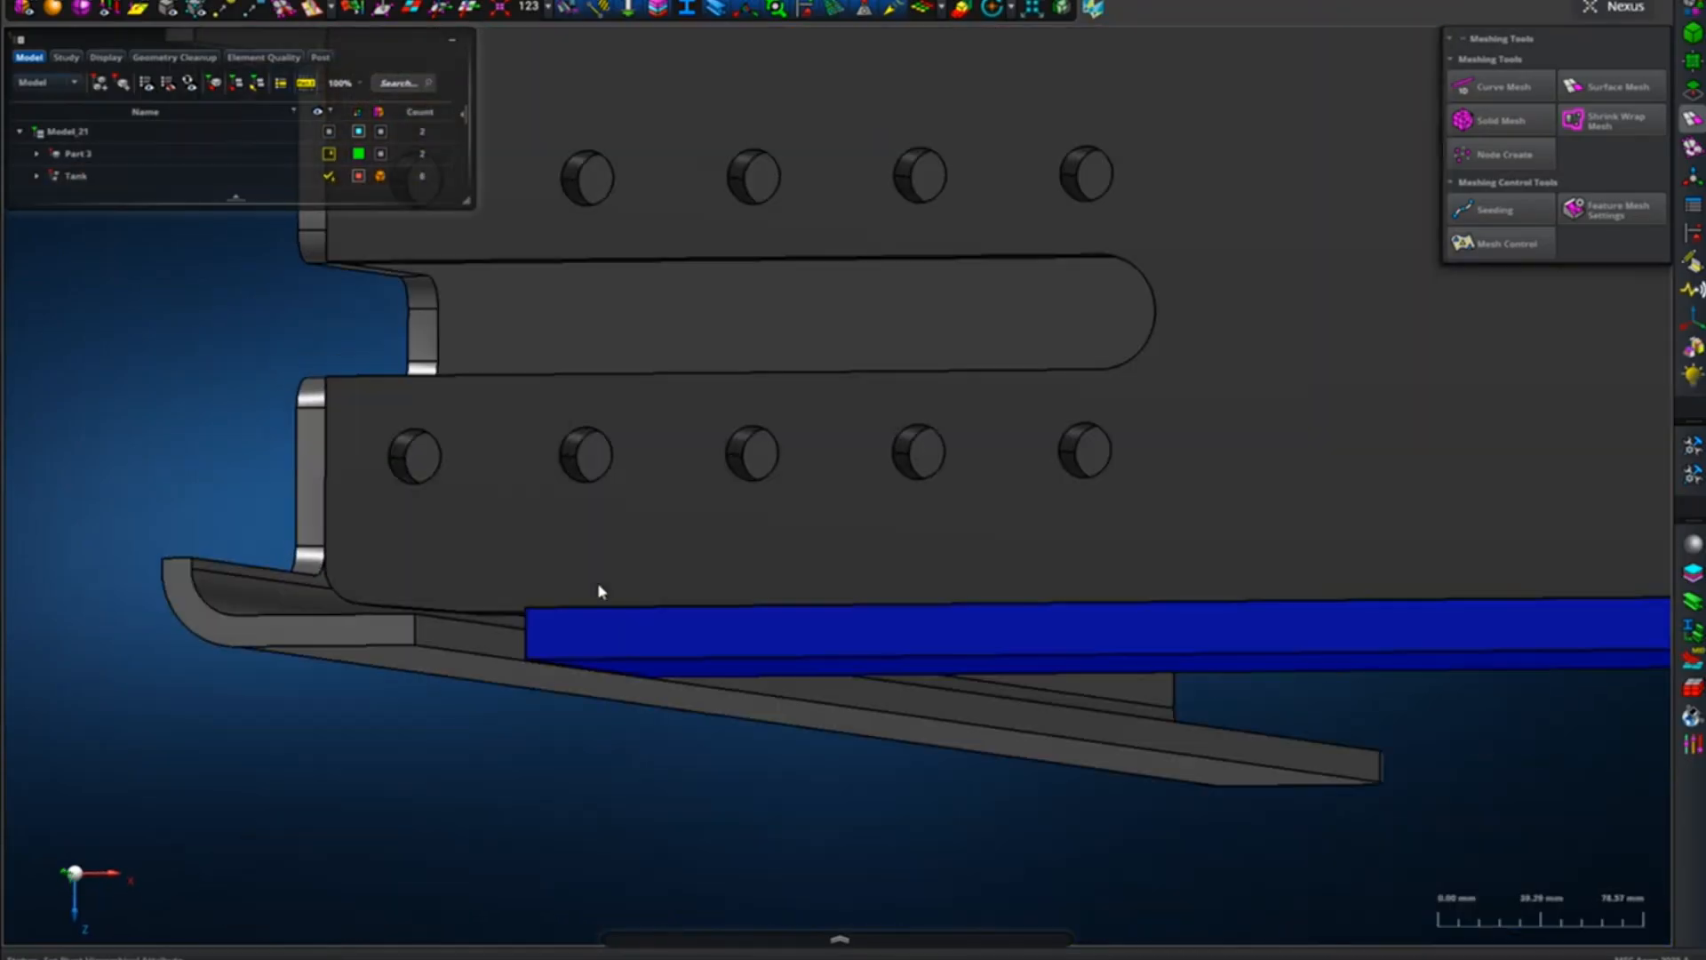
middle_click_drag(597, 583, 626, 586)
left_click(625, 587)
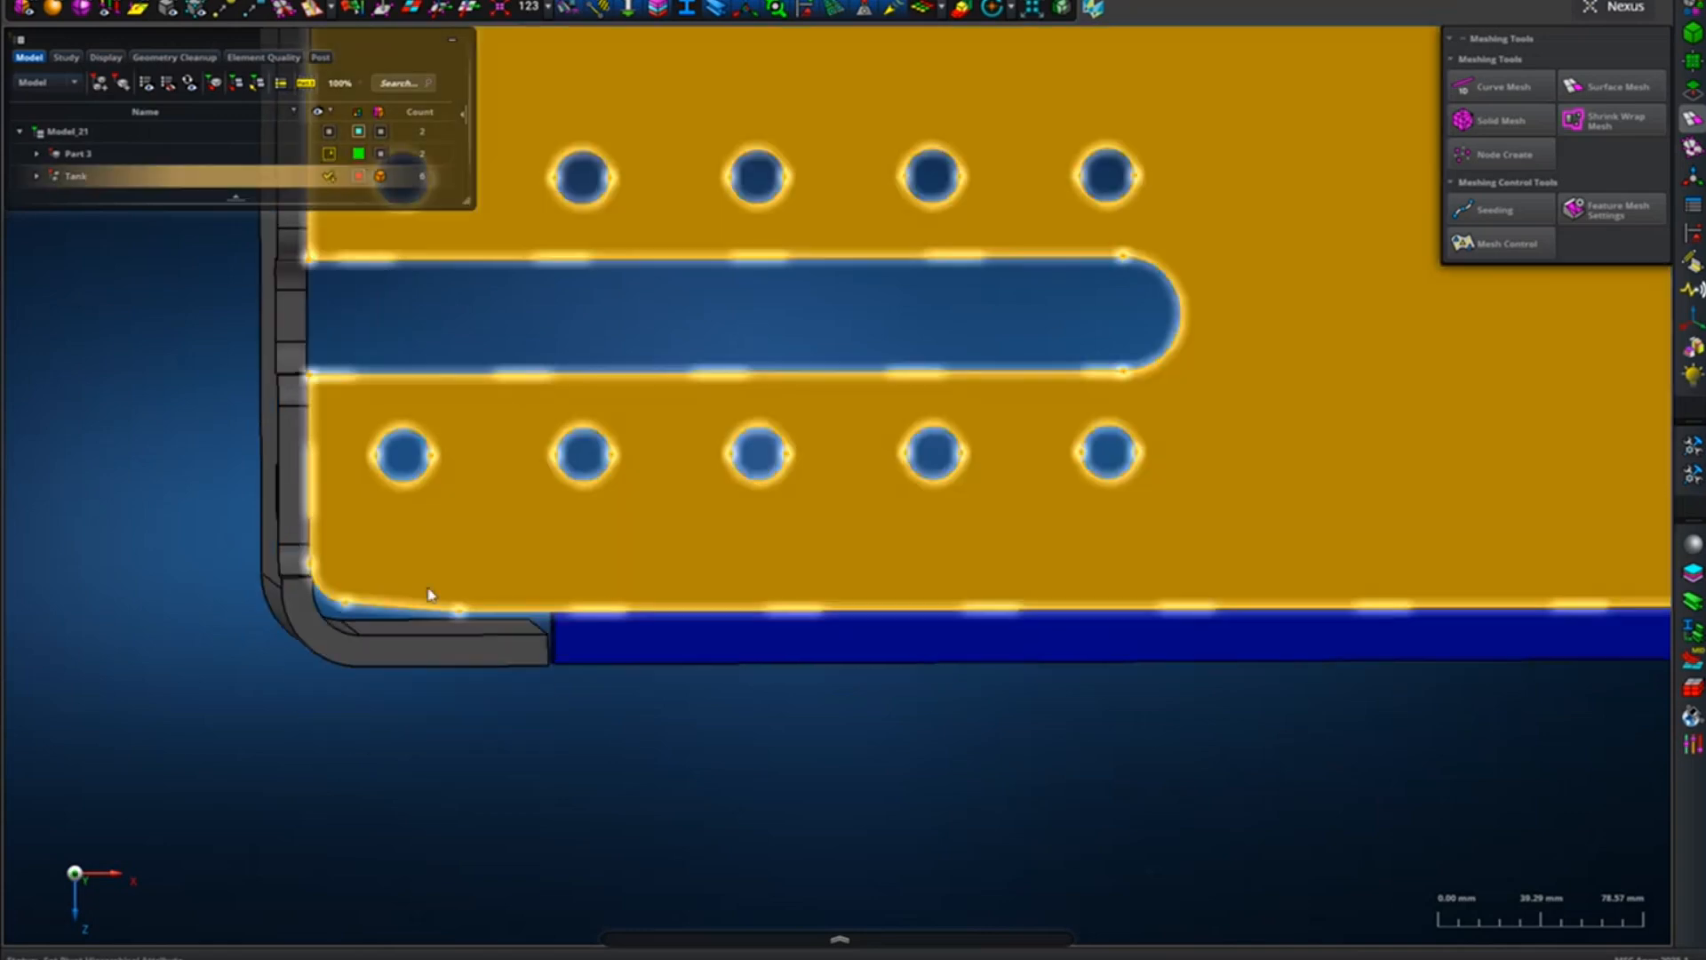
right_click_drag(535, 450, 547, 718)
scroll(547, 718, "down", 4)
right_click_drag(1128, 610, 369, 584)
scroll(575, 399, "up", 5)
right_click_drag(576, 419, 521, 707)
middle_click_drag(522, 707, 522, 695)
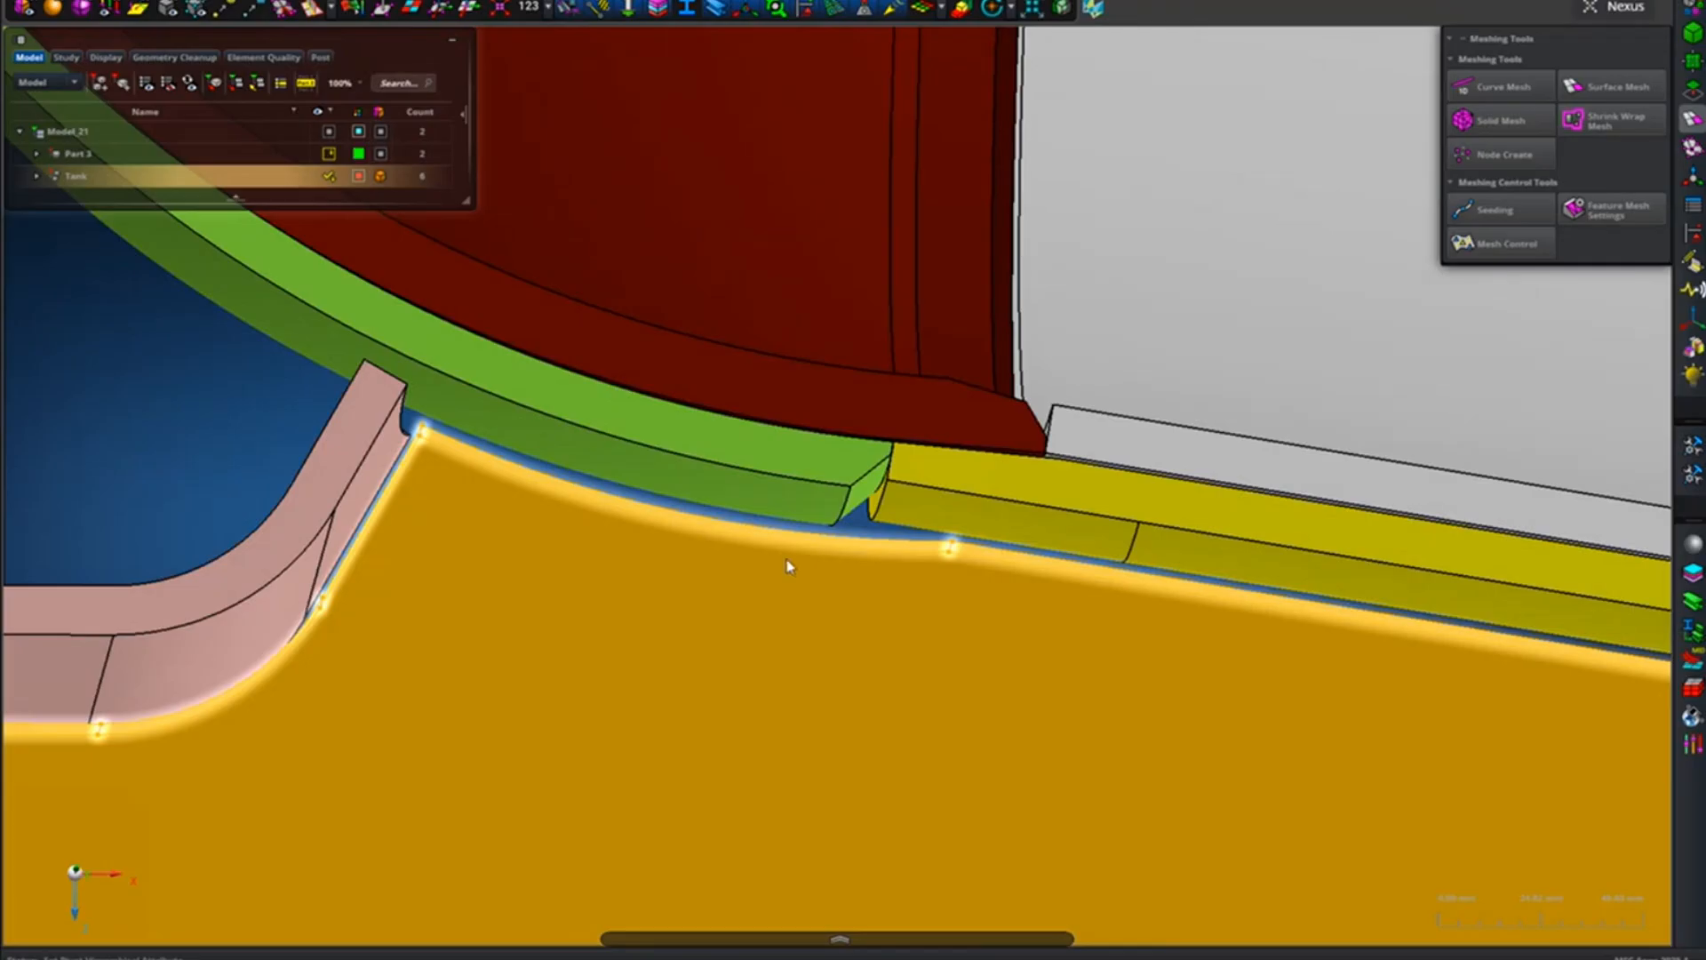
Inspect the gaps between the side plate's upper edge and the curved plates beneath the tank shell.
scroll(789, 565, "up", 3)
scroll(876, 709, "up", 5)
middle_click_drag(878, 740, 887, 743)
scroll(887, 743, "down", 8)
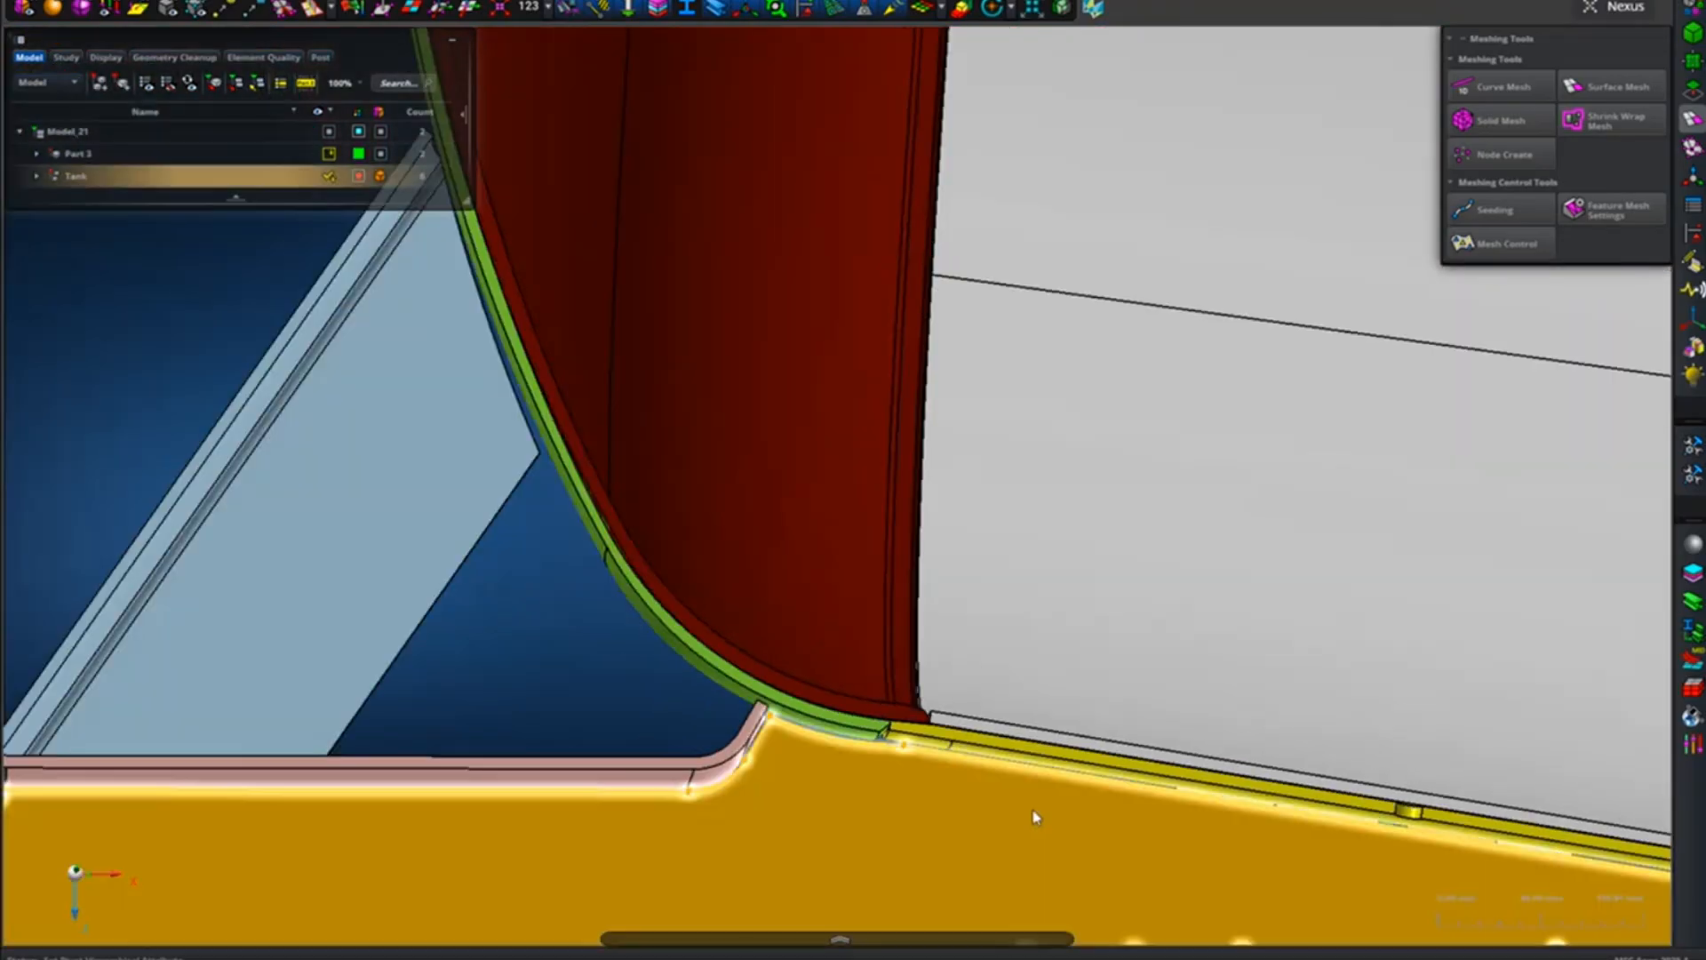
scroll(842, 628, "up", 6)
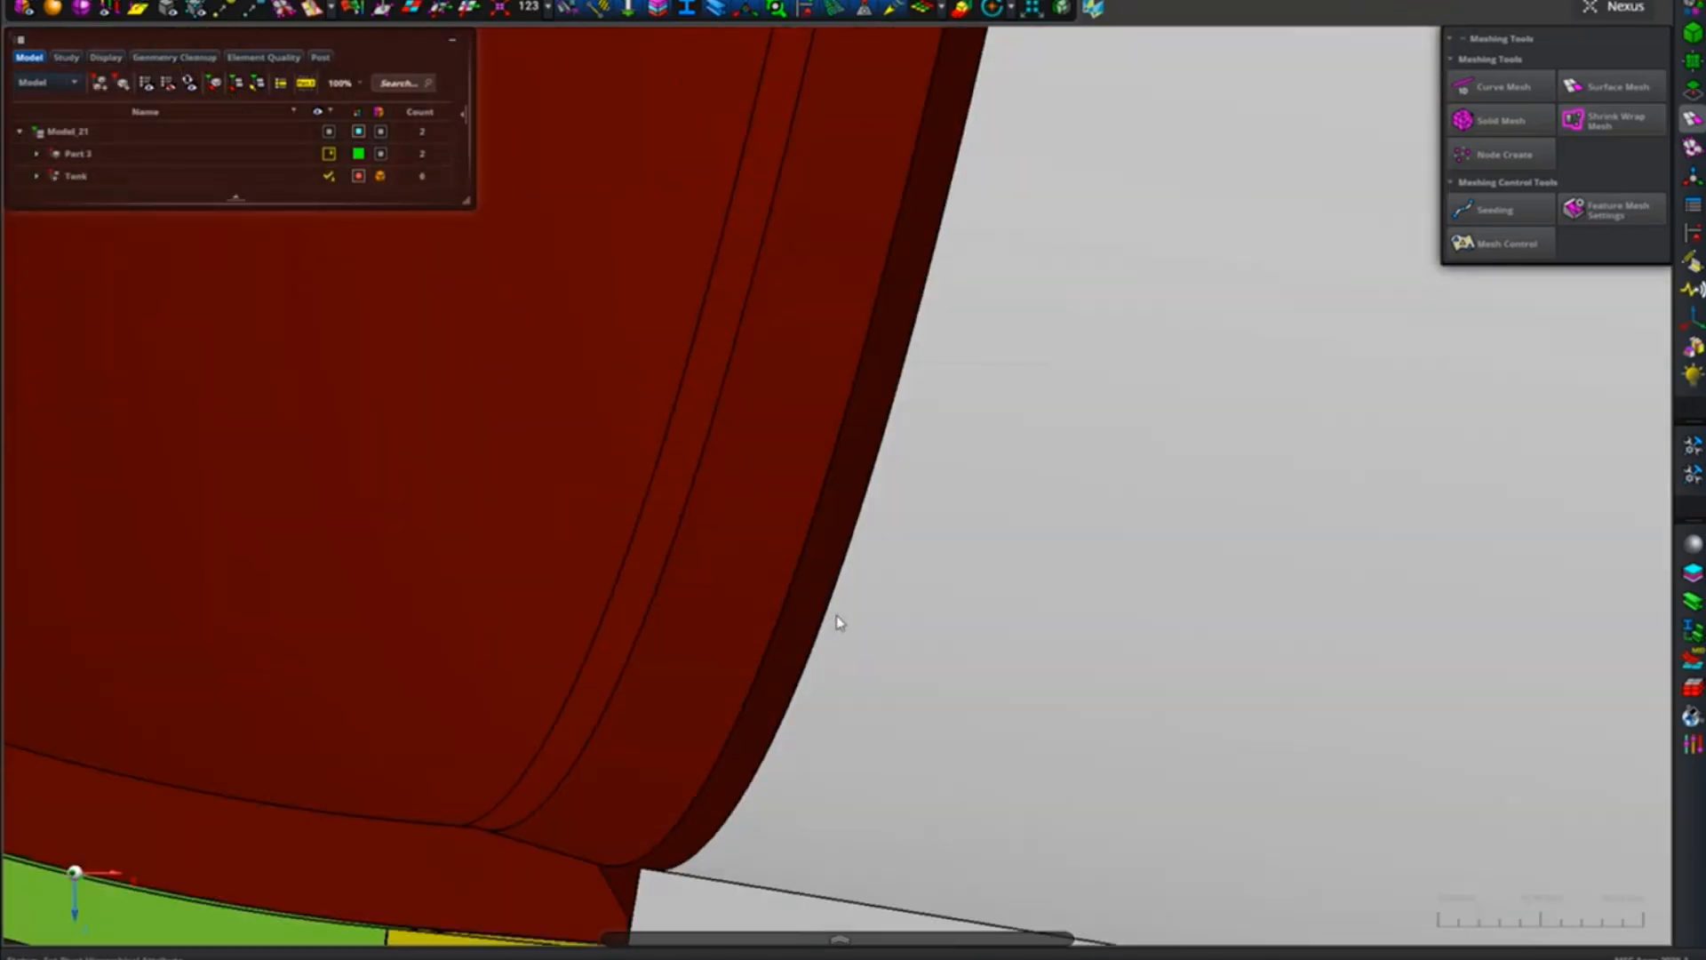
scroll(837, 619, "down", 10)
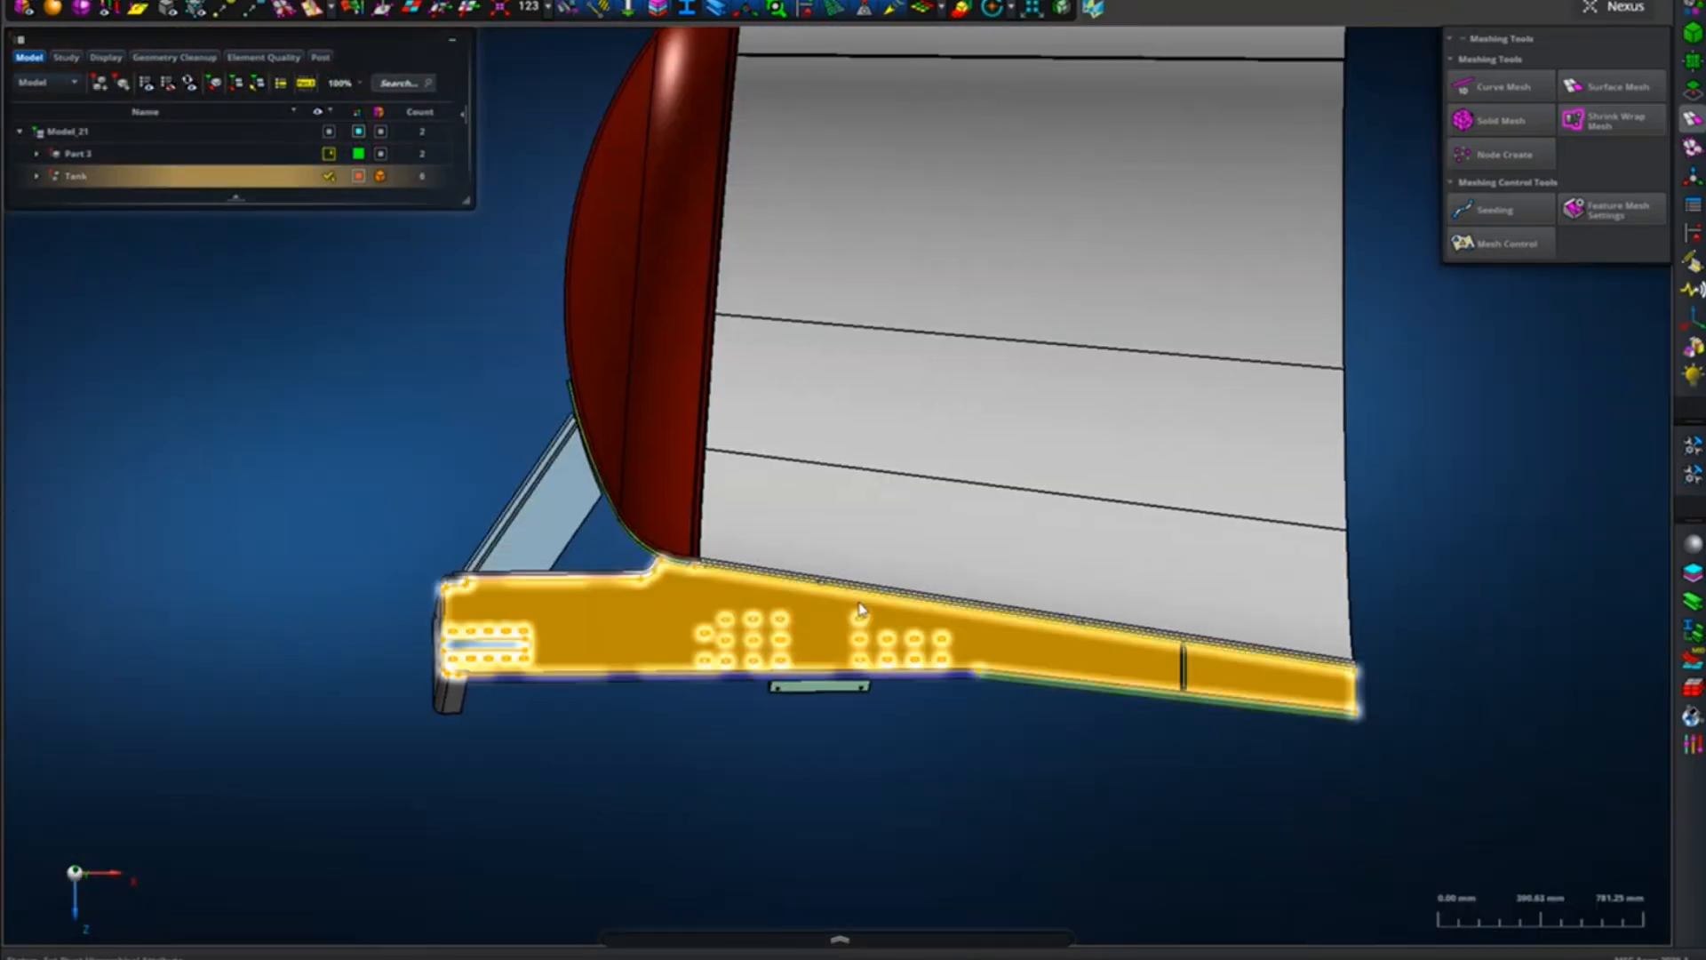
middle_click_drag(860, 610, 956, 708)
scroll(956, 708, "up", 3)
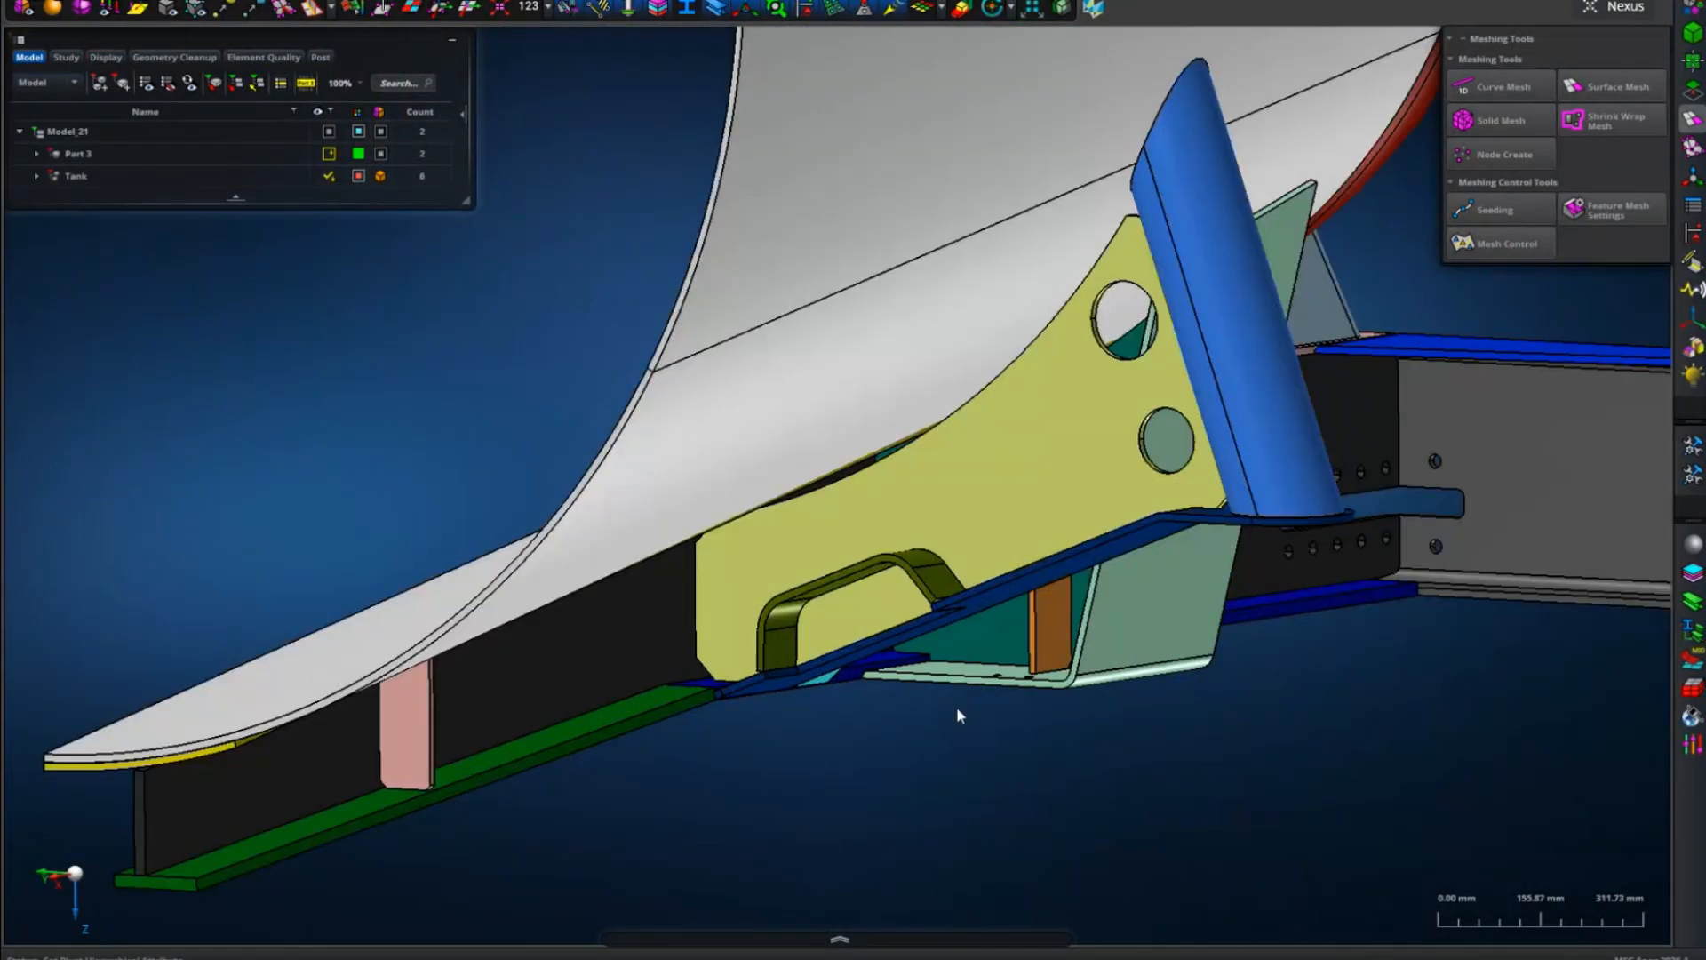
Inspect the joint between the green and blue lower flanges near the yellow support plate.
scroll(844, 702, "up", 6)
right_click_drag(445, 659, 631, 654)
middle_click_drag(631, 654, 583, 638)
scroll(583, 638, "up", 8)
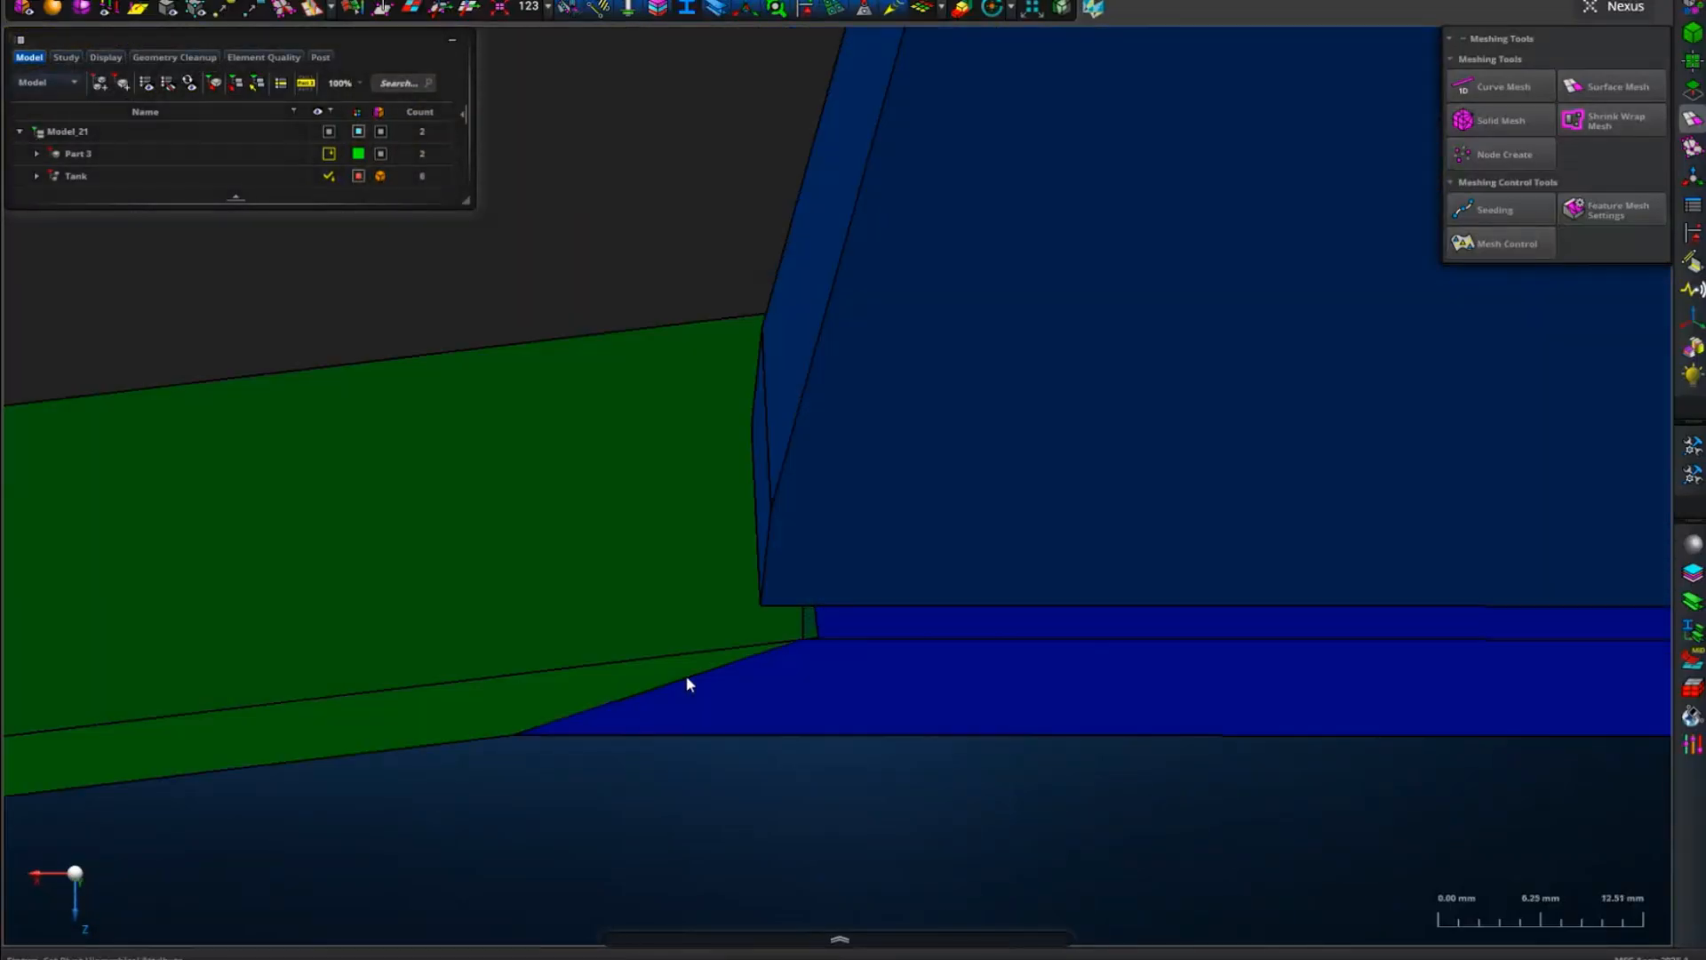
scroll(682, 673, "down", 10)
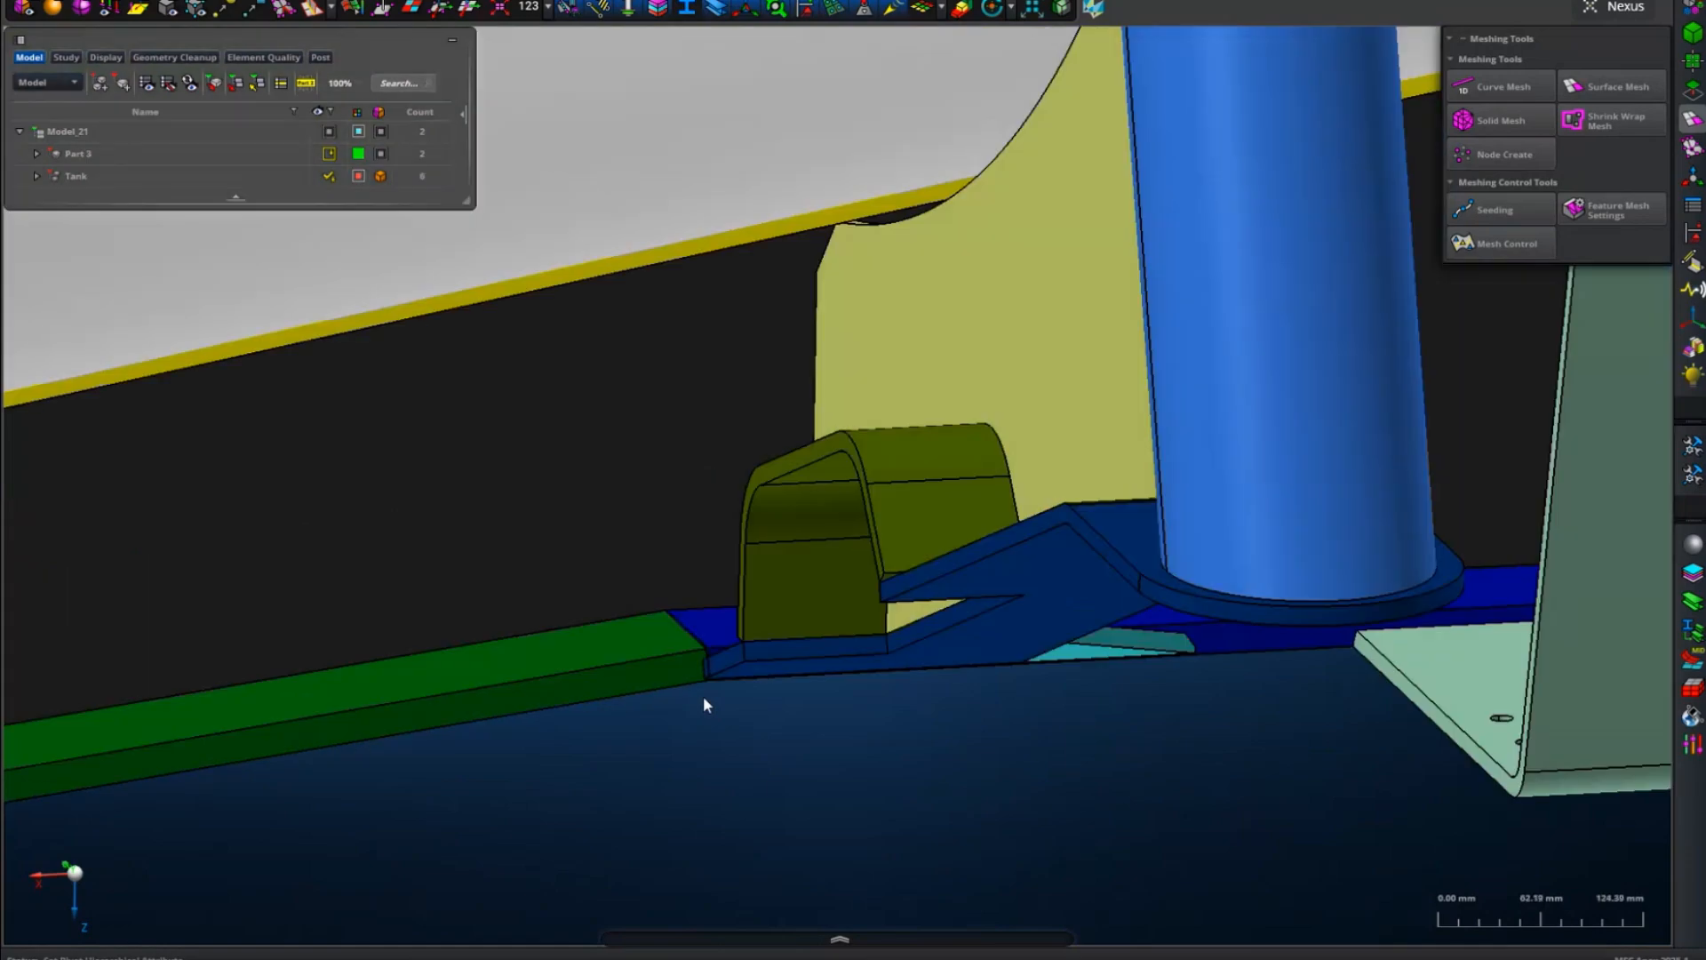
scroll(702, 696, "down", 6)
middle_click_drag(702, 696, 786, 707)
scroll(755, 517, "up", 4)
middle_click_drag(741, 516, 531, 487)
scroll(530, 481, "down", 4)
middle_click_drag(859, 497, 704, 675)
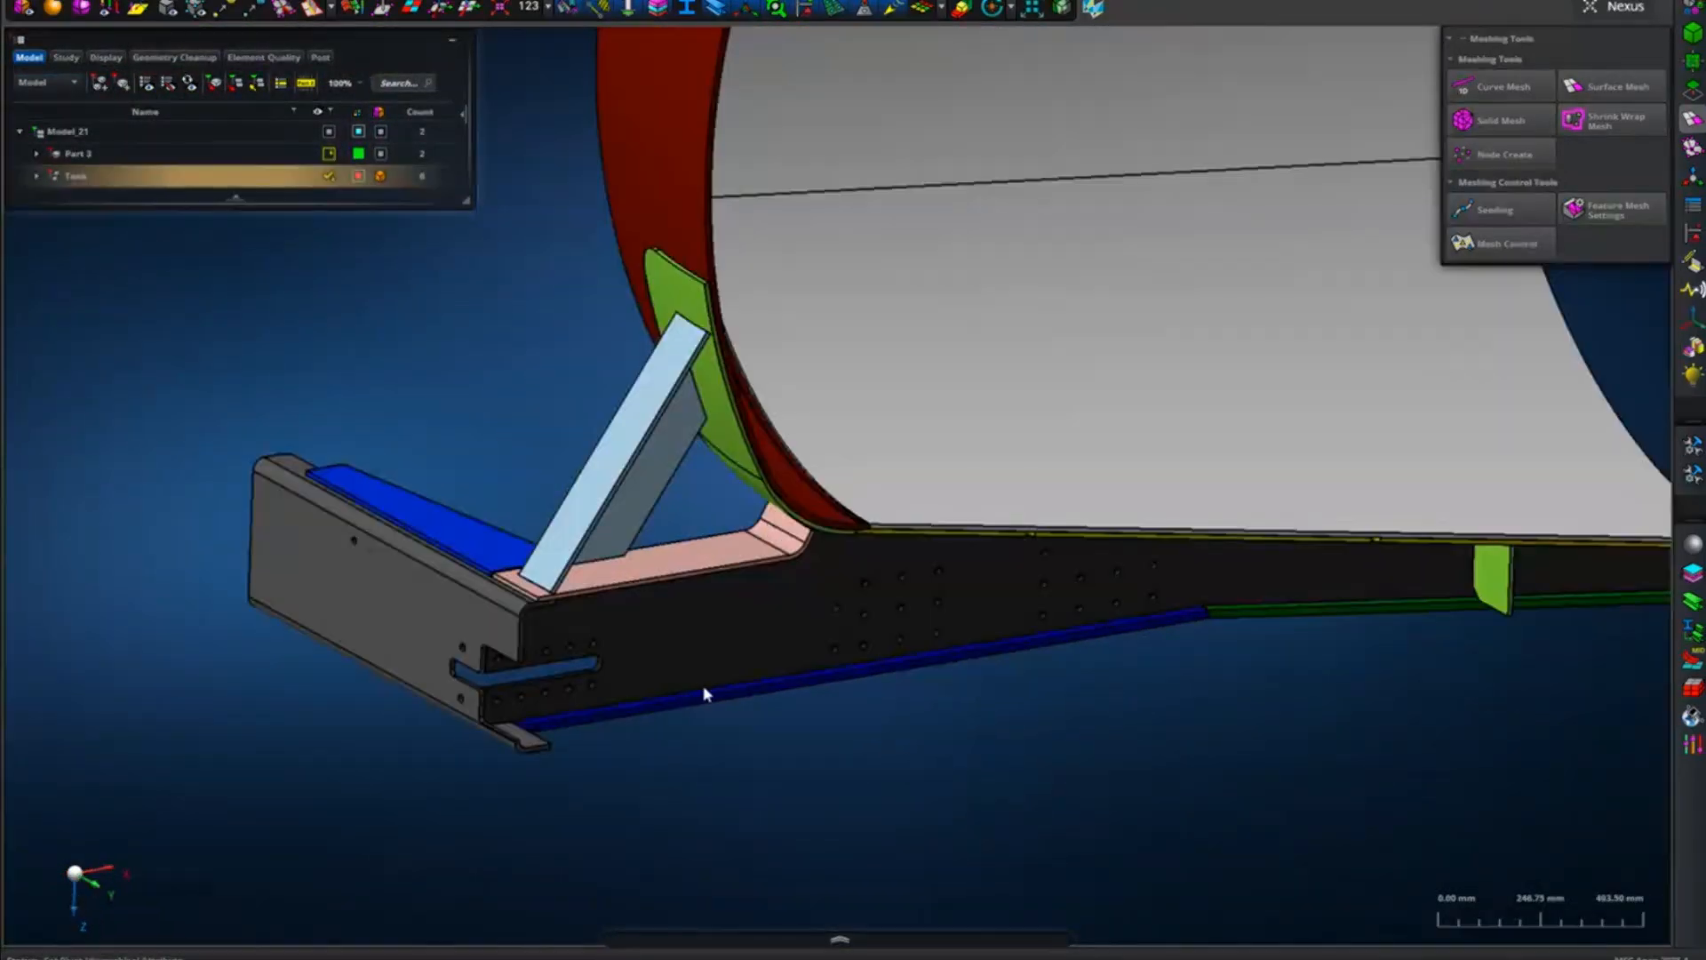
Examine the frame's front end with its bent end plate and the inclined brace against the tank head.
scroll(594, 760, "up", 2)
scroll(591, 753, "up", 2)
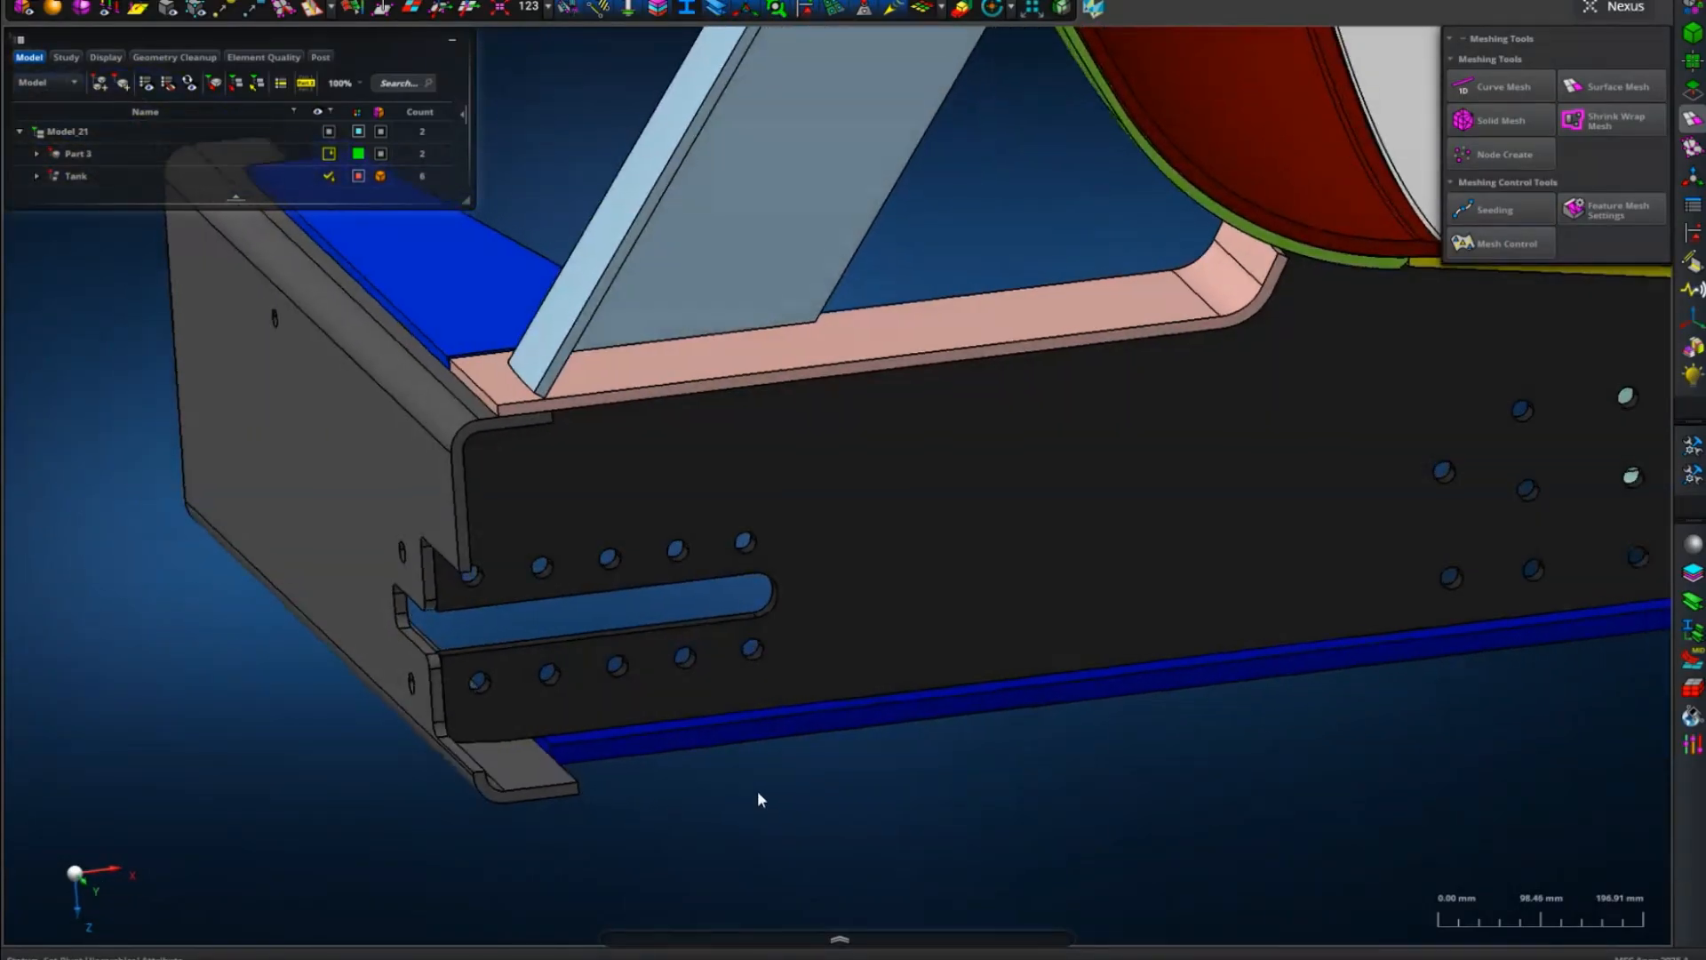
middle_click_drag(773, 794, 779, 796)
scroll(781, 796, "down", 2)
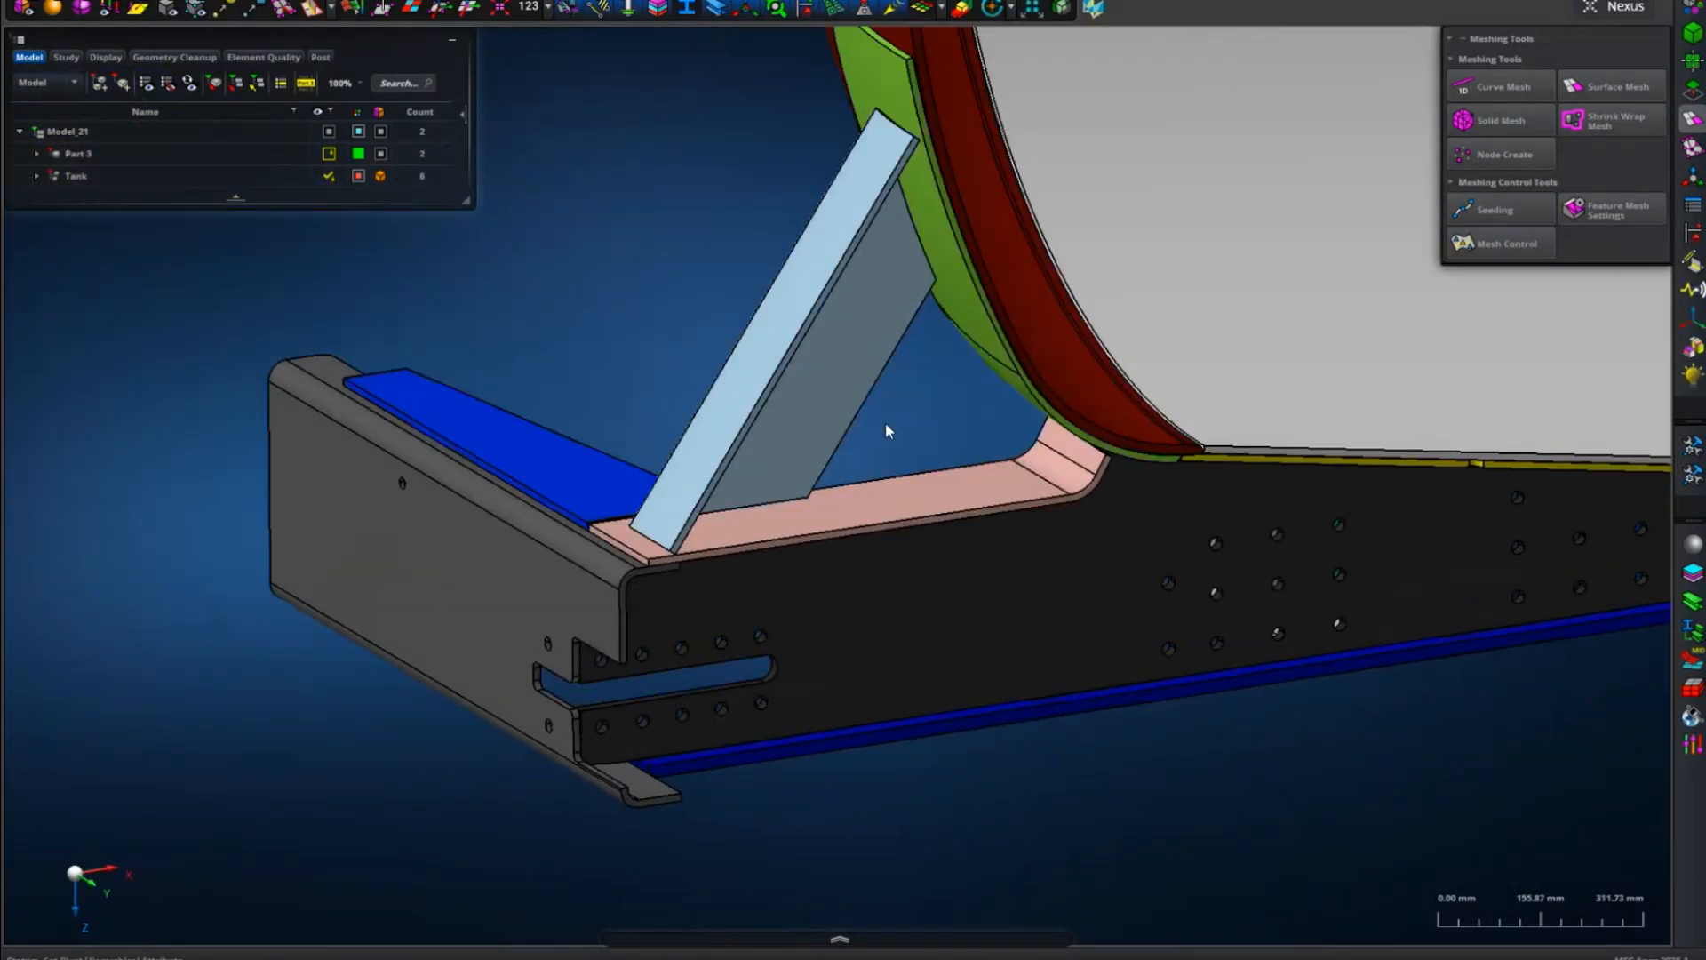
right_click_drag(883, 429, 797, 585)
middle_click_drag(796, 584, 772, 615)
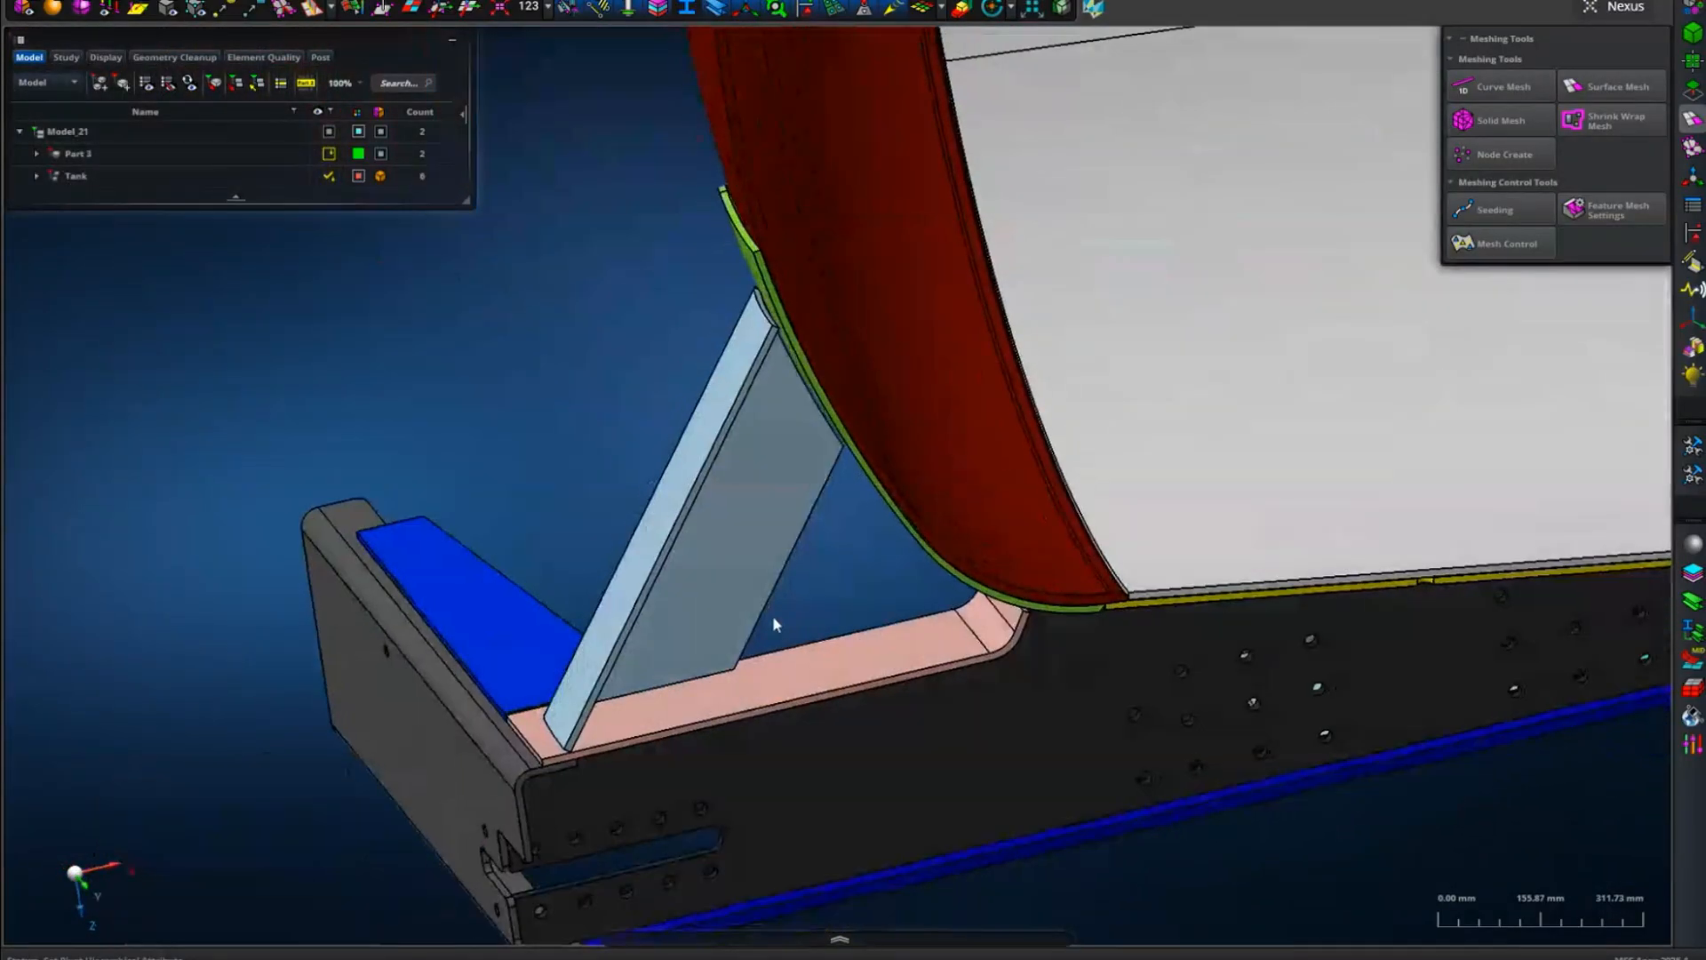
scroll(778, 616, "down", 3)
right_click_drag(808, 617, 616, 590)
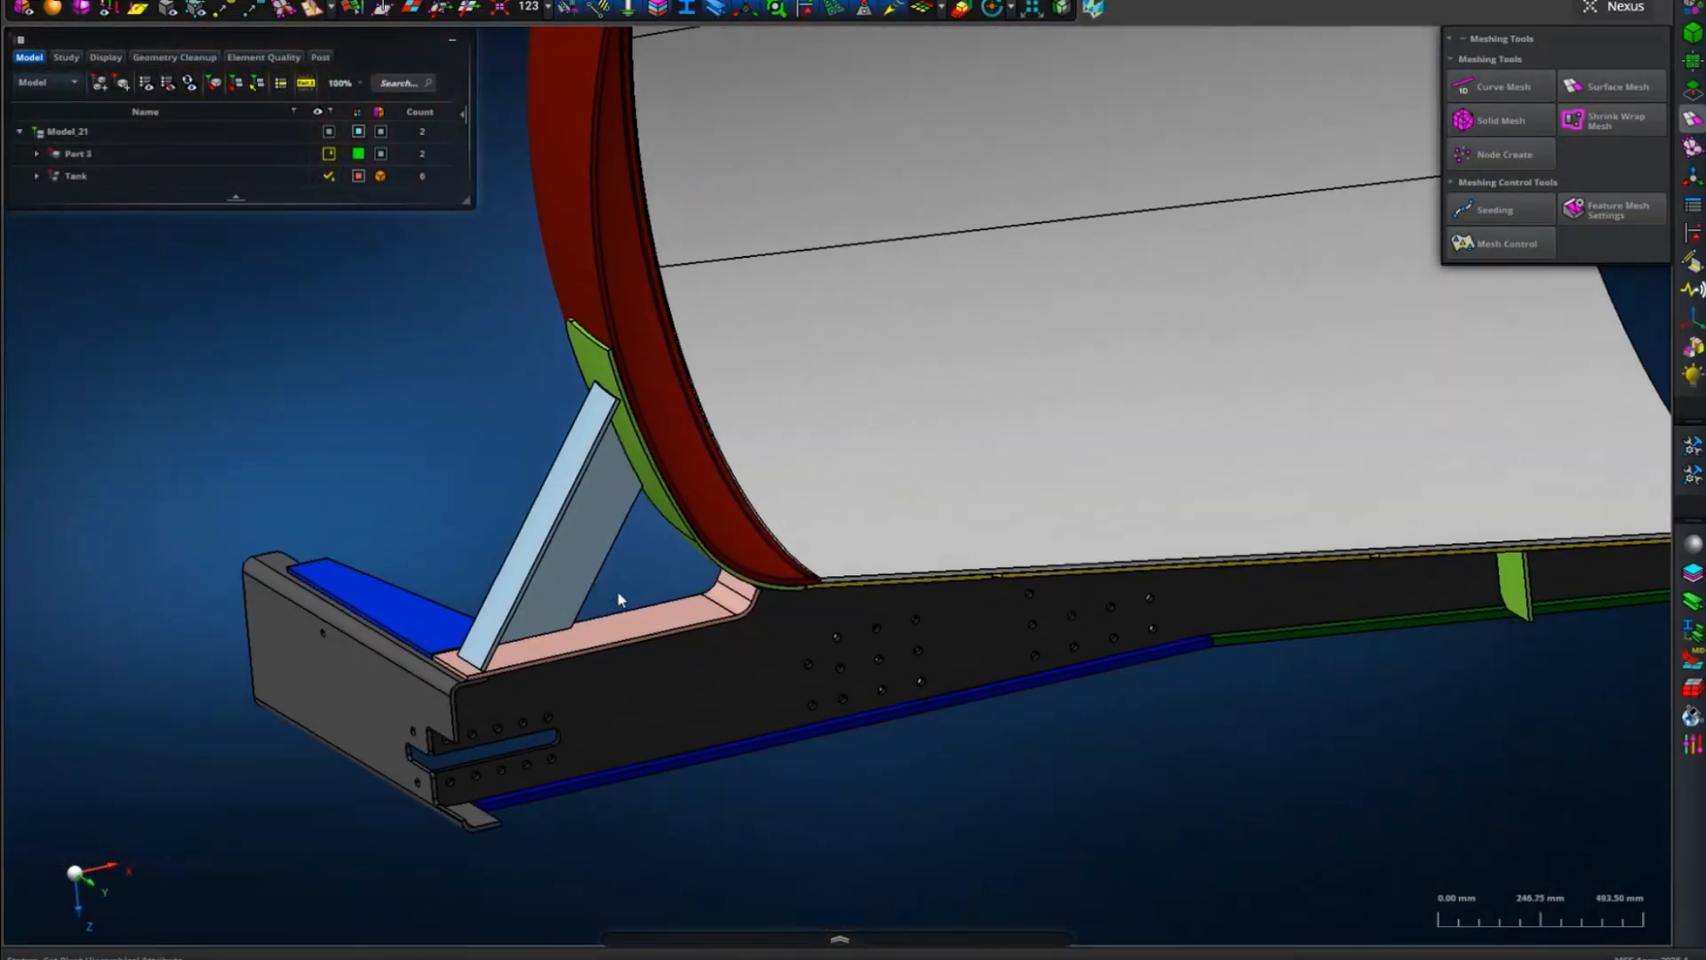
Reverse the visibility to display the shell mesh and examine it around the side plate's slot.
right_click_drag(1193, 783, 1030, 795)
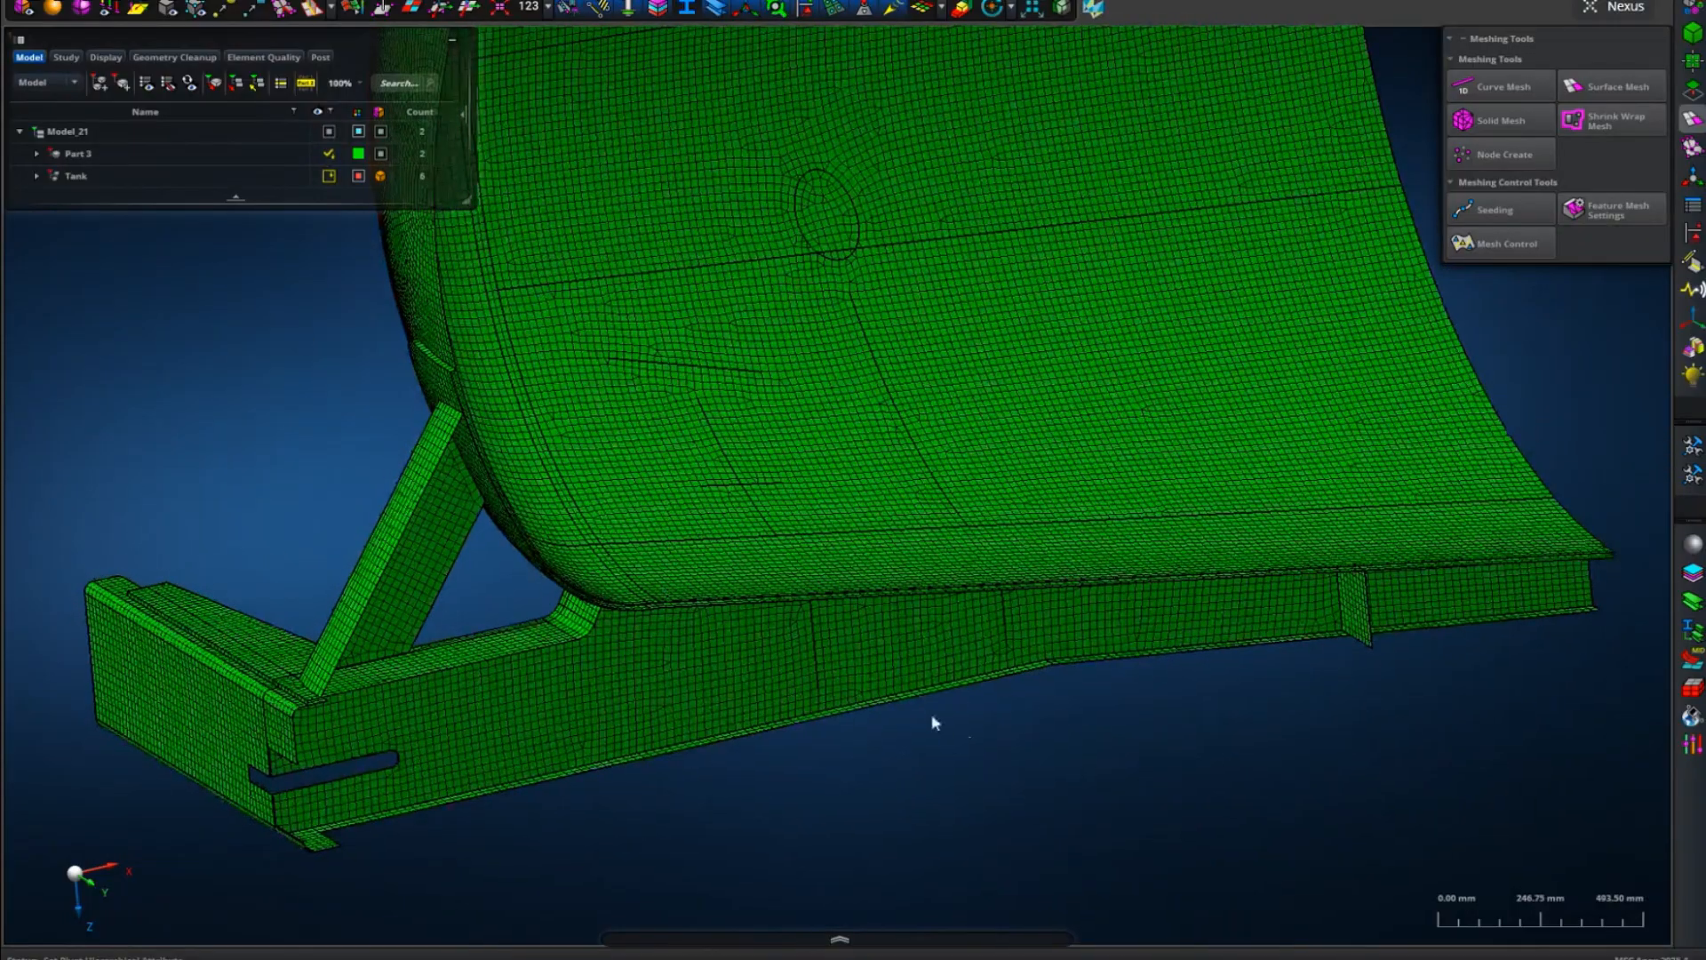
right_click_drag(620, 784, 798, 741)
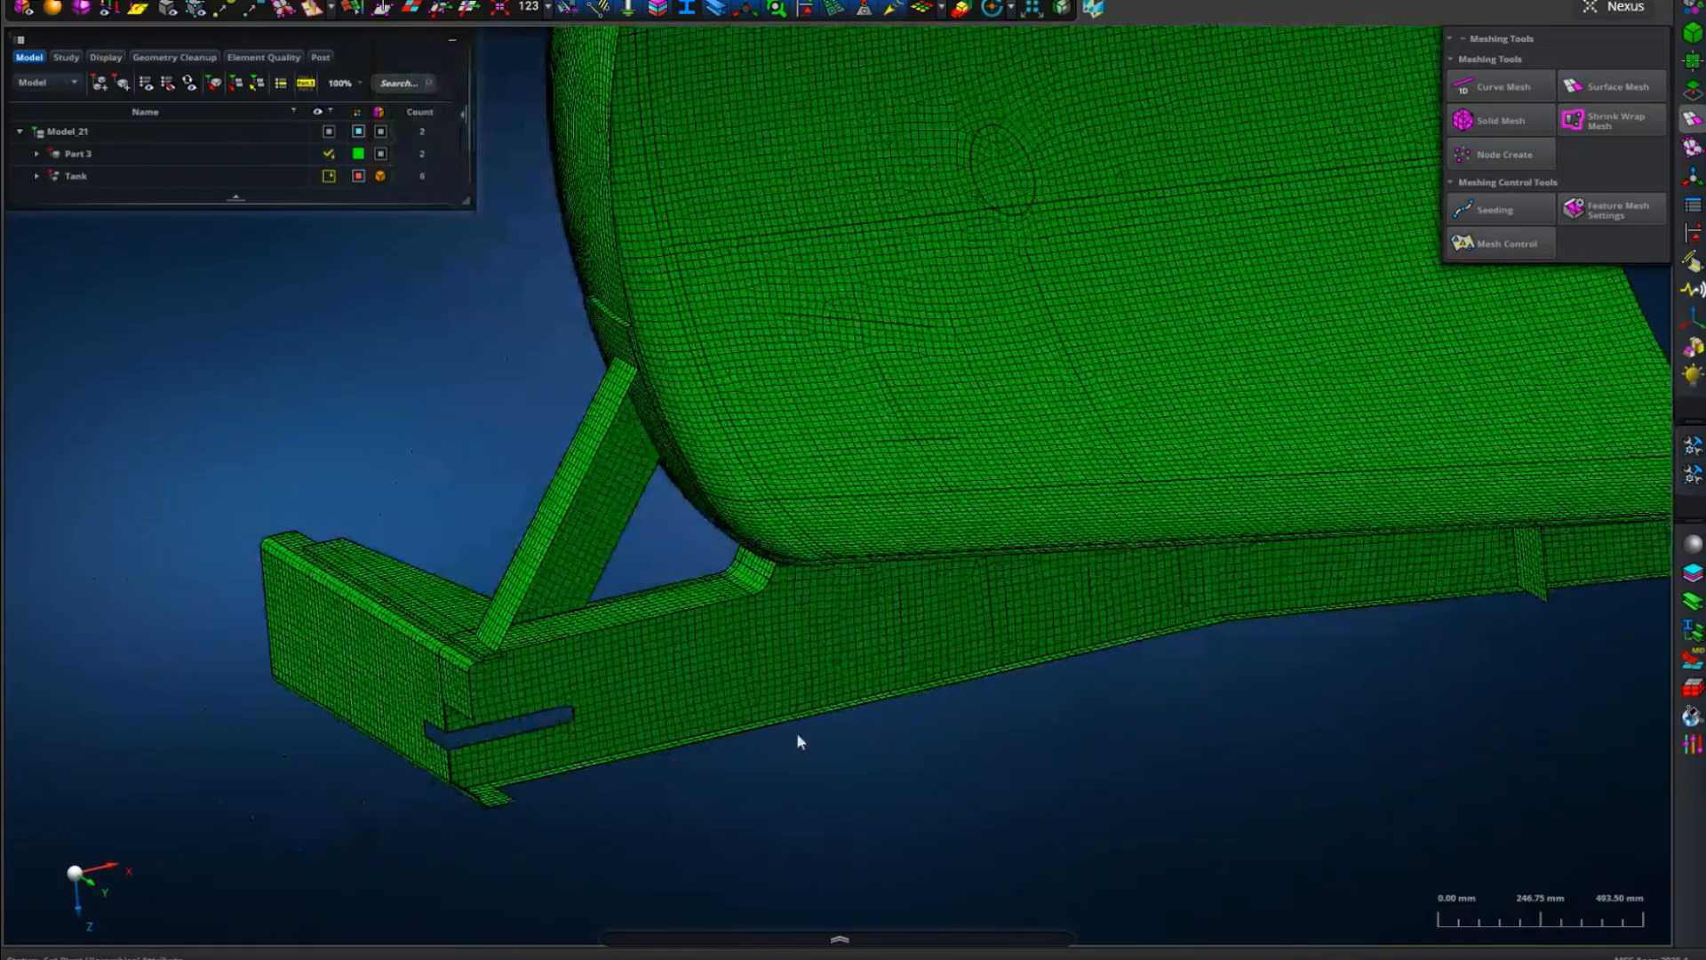
scroll(488, 801, "up", 6)
right_click_drag(626, 724, 915, 639)
middle_click_drag(914, 639, 845, 645)
scroll(624, 516, "up", 4)
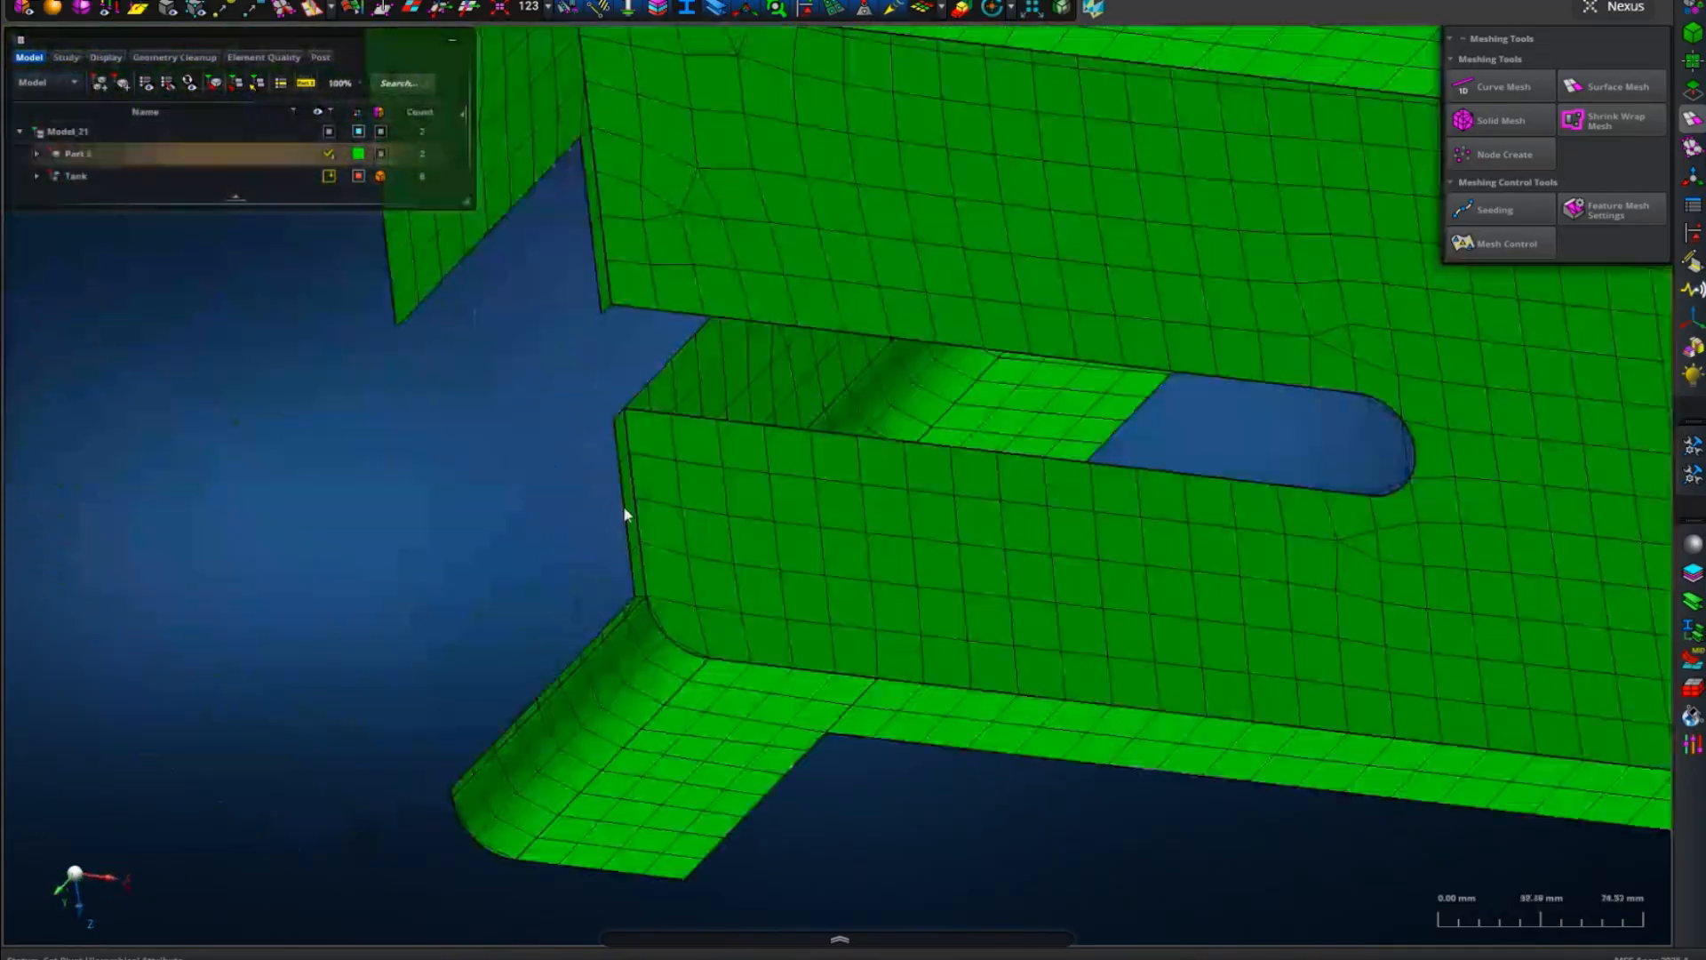
scroll(625, 516, "down", 4)
middle_click_drag(620, 523, 967, 557)
scroll(967, 558, "down", 7)
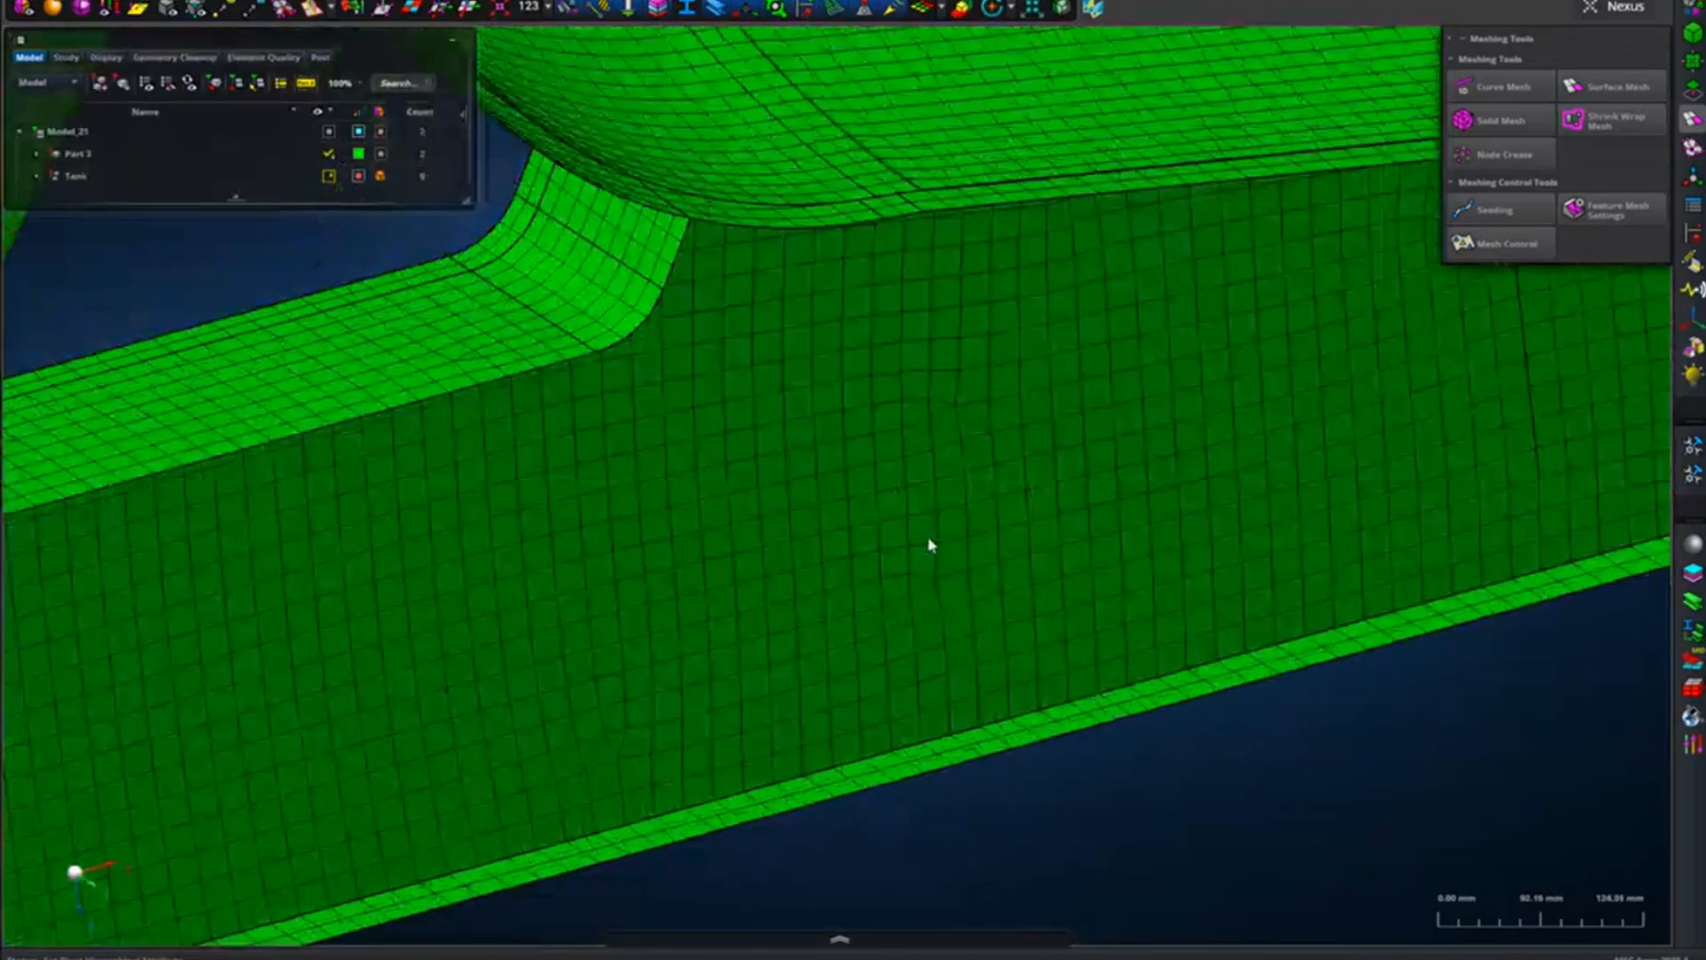
Examine the mesh where the inclined brace and side plate connect to the tank shell.
scroll(936, 541, "up", 8)
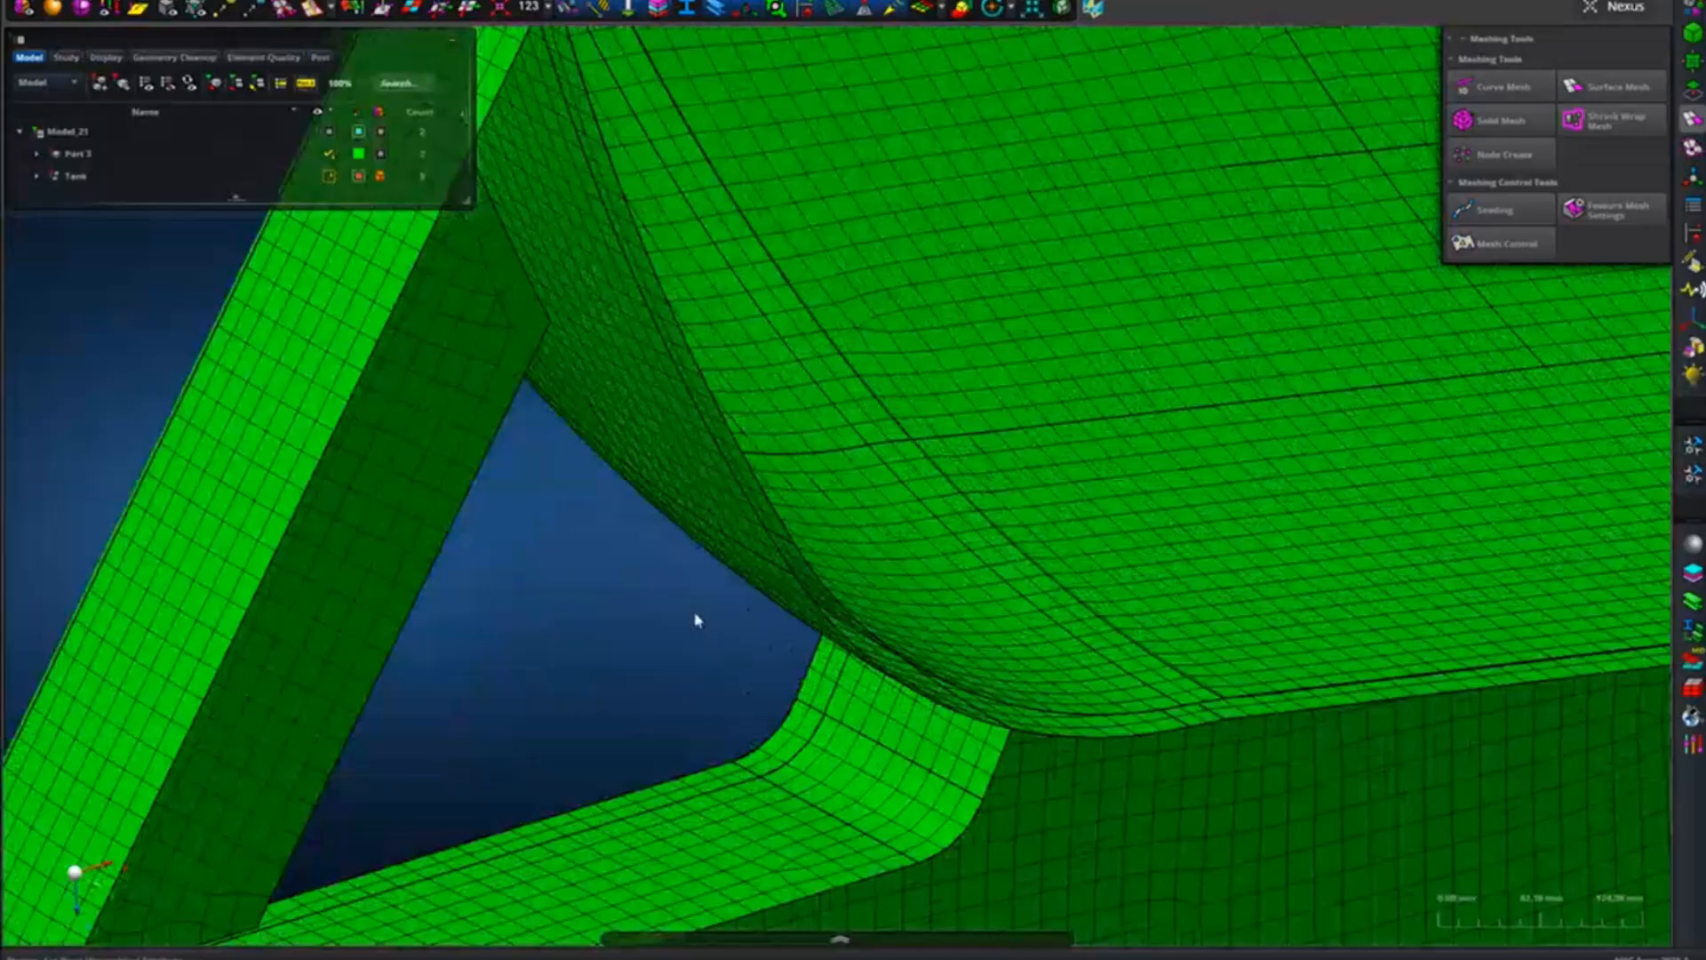
middle_click_drag(695, 619, 1200, 322)
scroll(298, 503, "up", 5)
middle_click_drag(317, 496, 538, 498)
left_click(538, 498)
scroll(539, 497, "down", 5)
right_click_drag(453, 575, 853, 536)
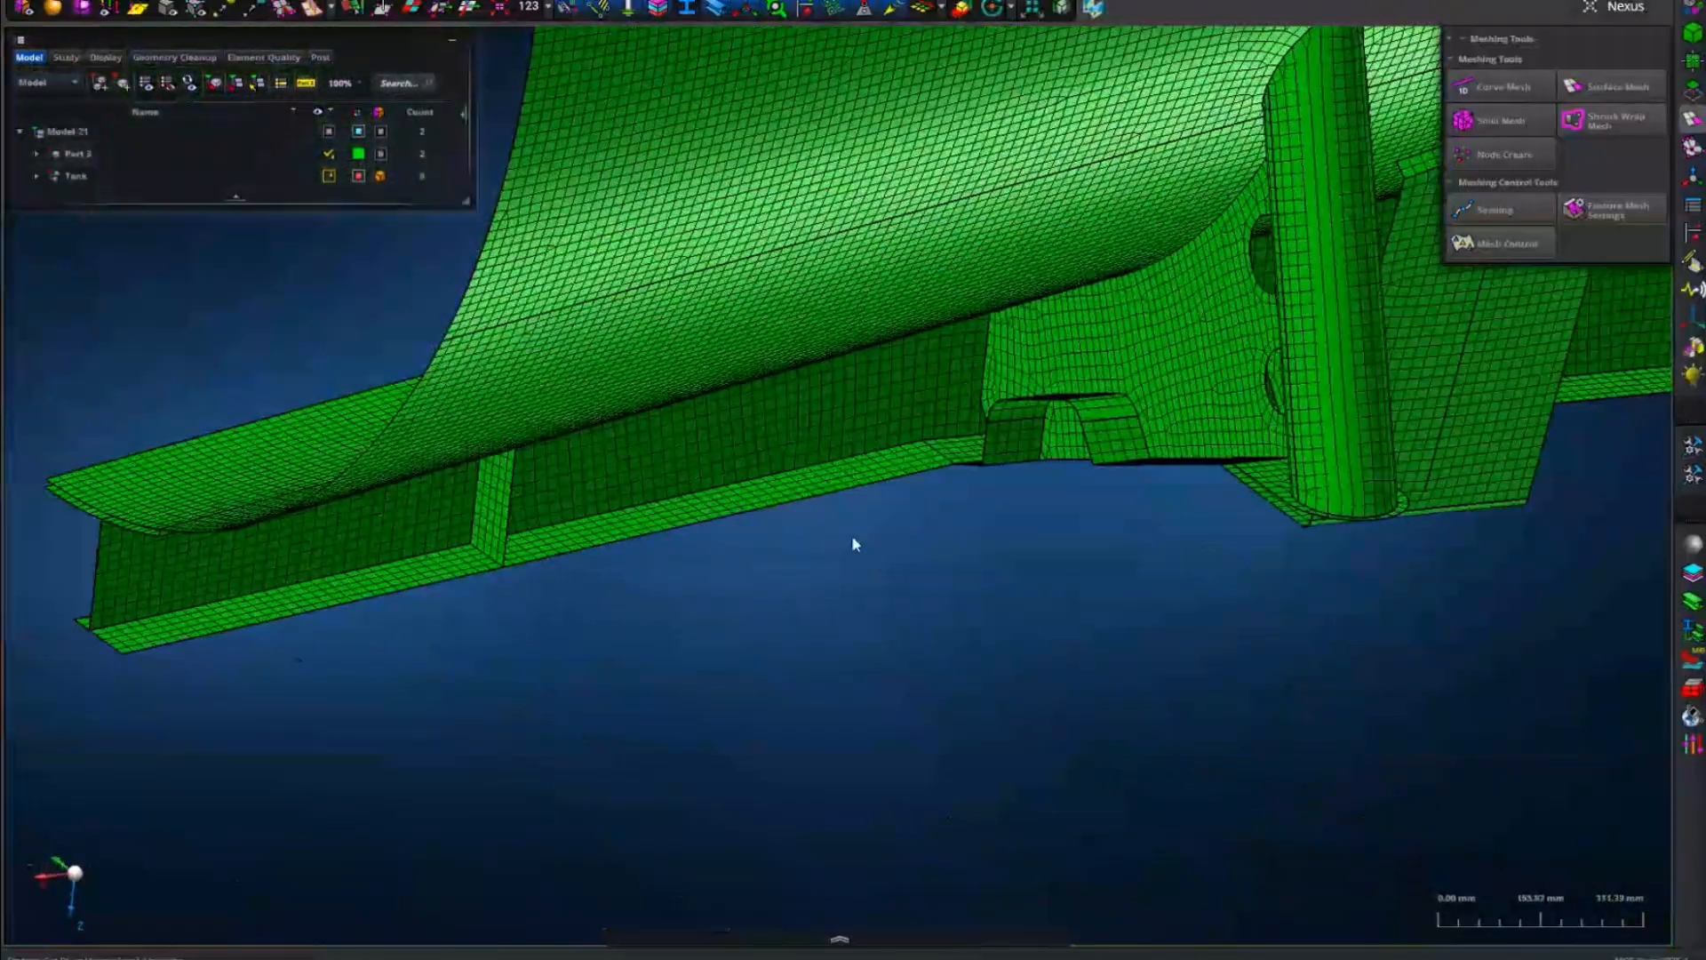
Examine the mesh of the beam beneath the tank, the perforated support plate and the inner bracket.
scroll(248, 545, "up", 5)
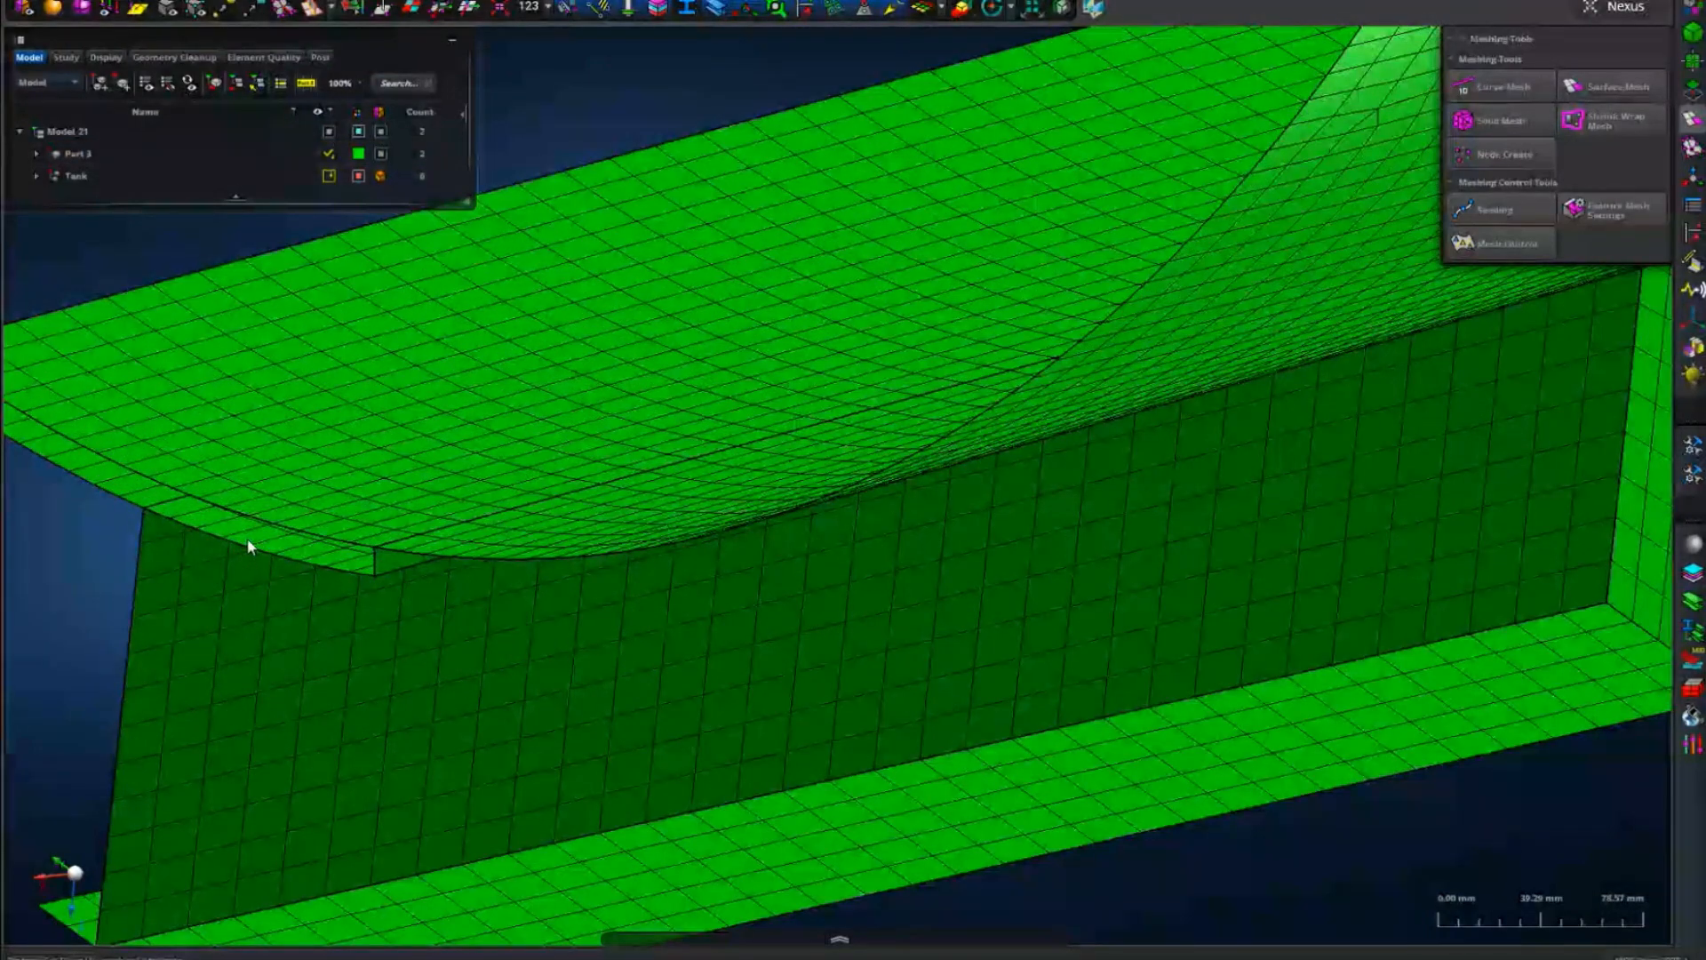
scroll(472, 585, "down", 5)
scroll(578, 686, "up", 3)
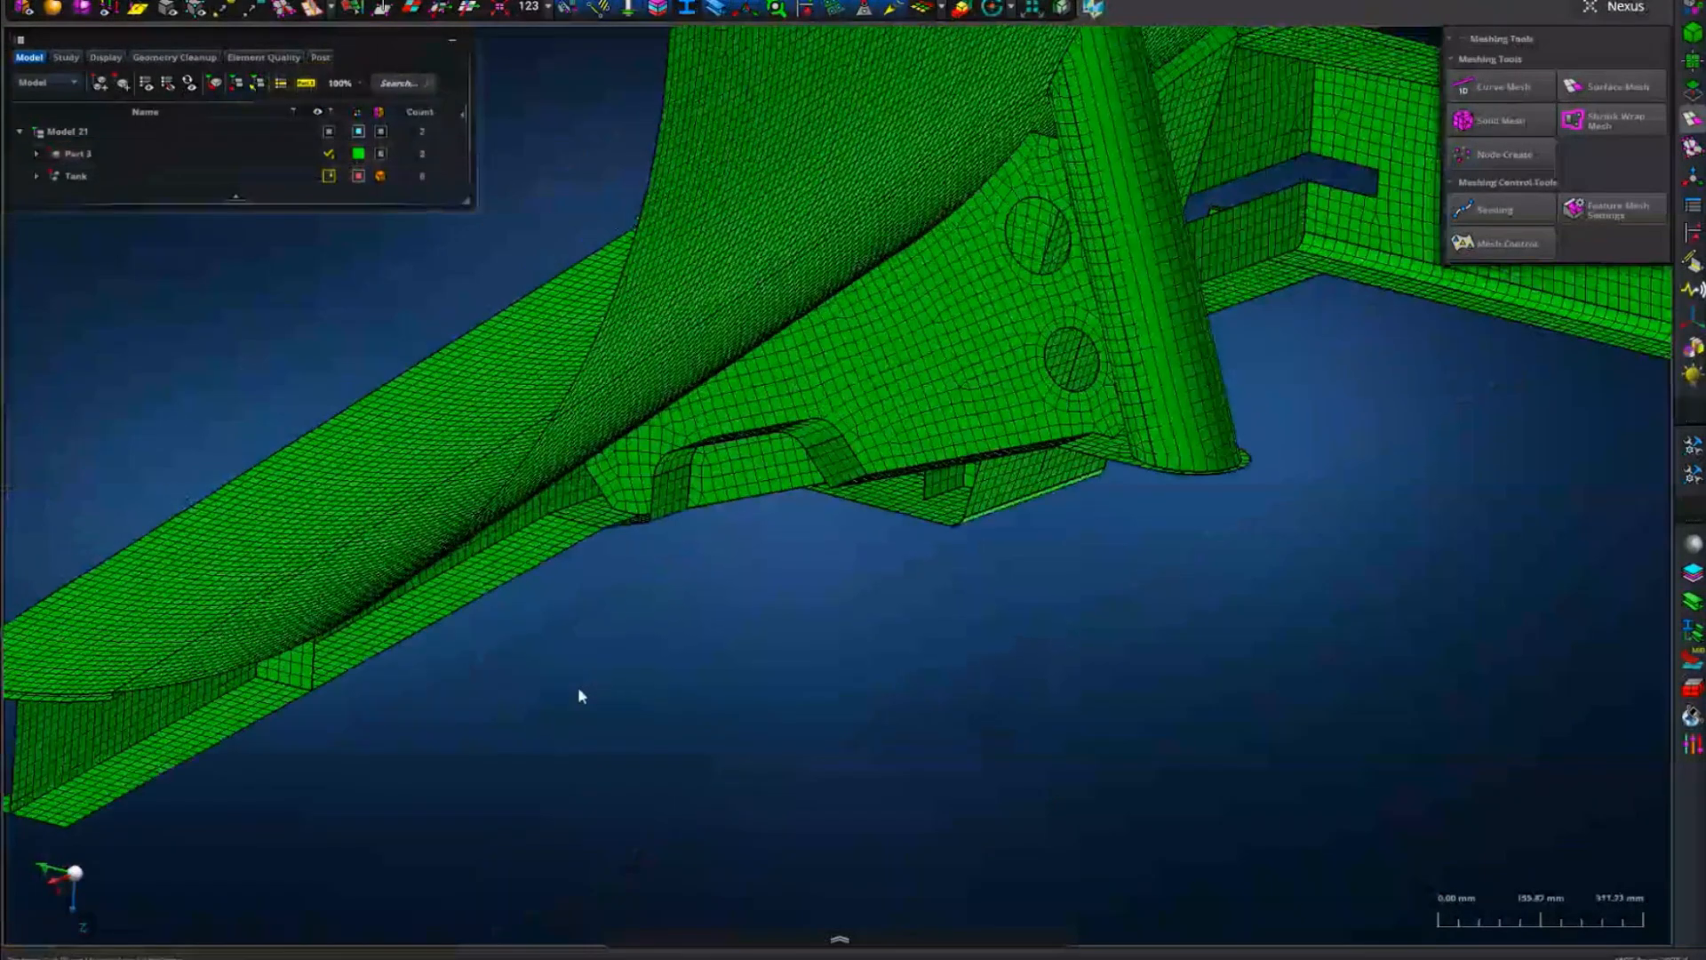
right_click_drag(590, 651, 458, 670)
scroll(1144, 760, "up", 5)
middle_click_drag(1098, 757, 581, 674)
scroll(838, 696, "down", 3)
middle_click_drag(838, 696, 672, 699)
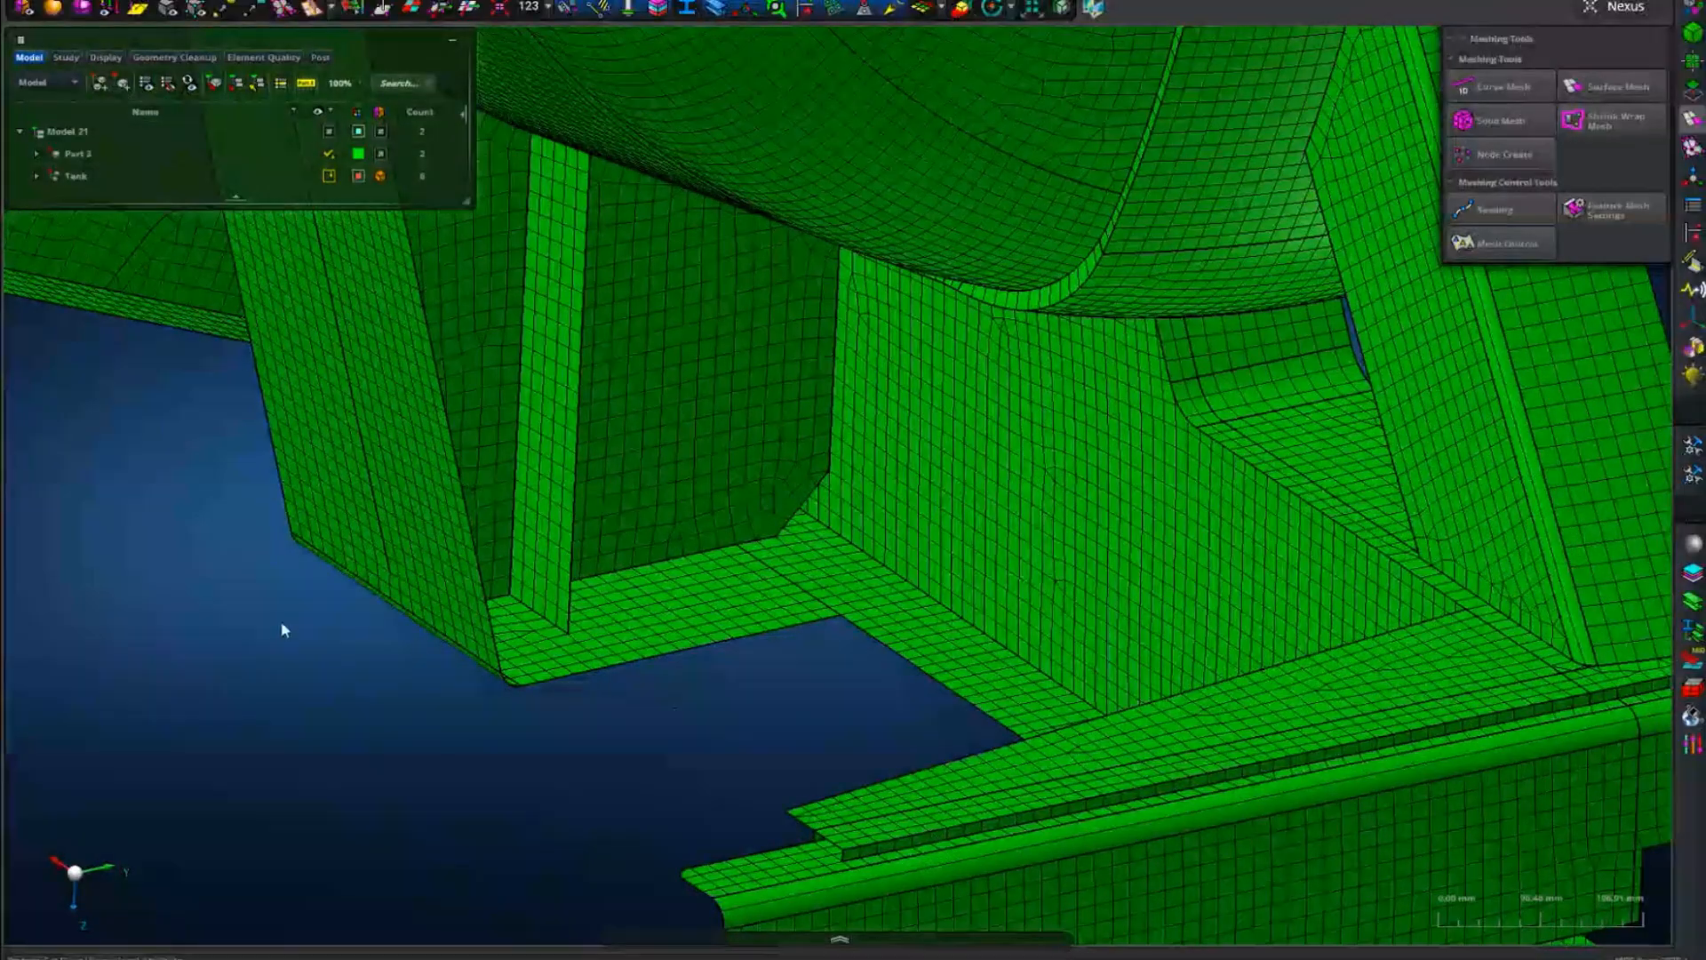
Reverse the visibility to display the solid geometry and examine the blue gusset plate and bent end plate.
left_click(320, 644)
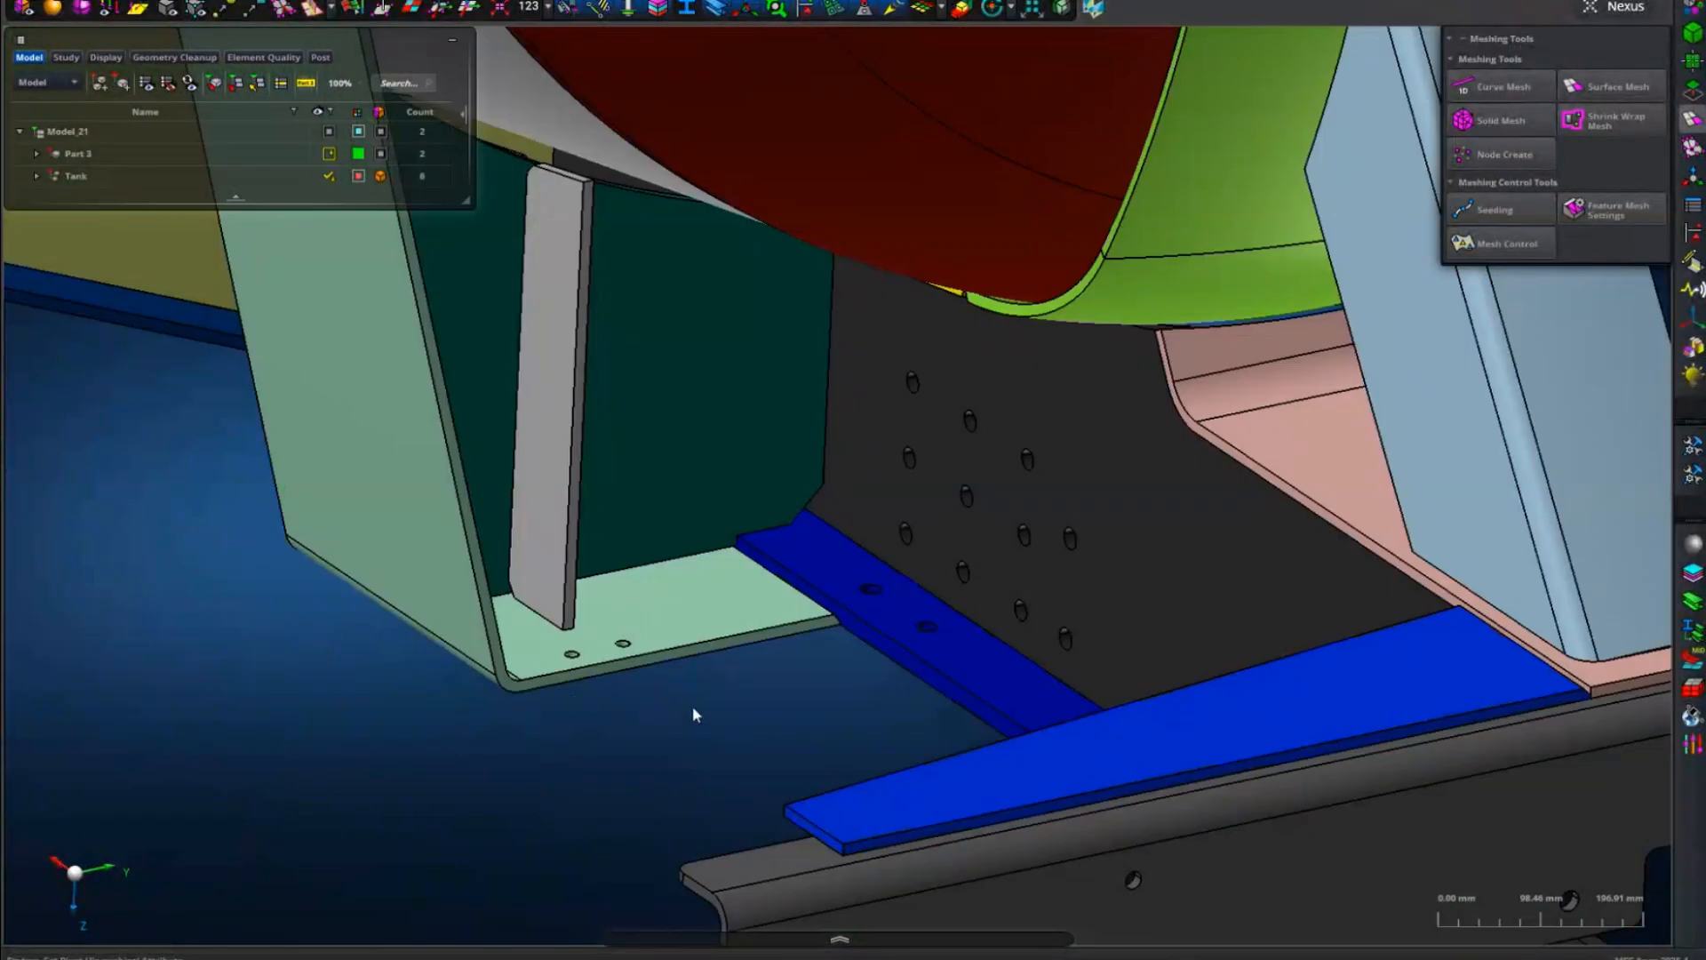
scroll(777, 693, "down", 3)
middle_click_drag(776, 693, 565, 541)
scroll(757, 673, "up", 5)
scroll(770, 673, "down", 3)
scroll(557, 525, "up", 3)
middle_click_drag(1111, 648, 904, 638)
scroll(914, 640, "up", 5)
scroll(904, 620, "down", 5)
middle_click_drag(934, 470, 906, 639)
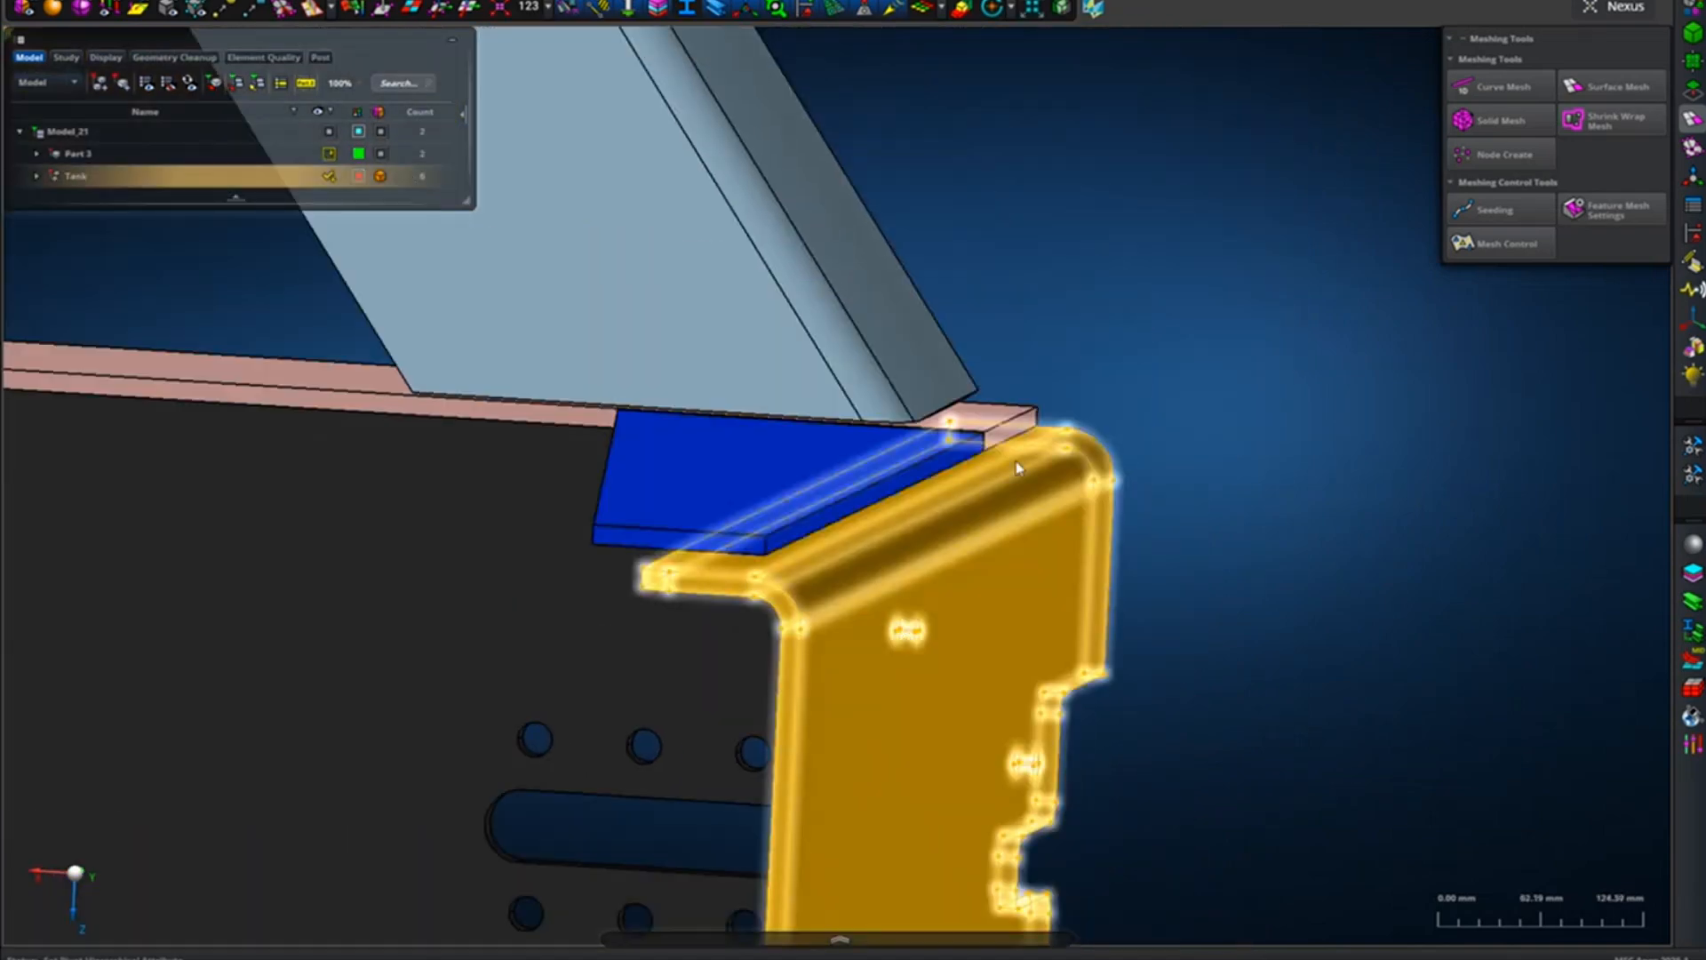
scroll(1085, 355, "up", 3)
middle_click_drag(1085, 354, 1076, 253)
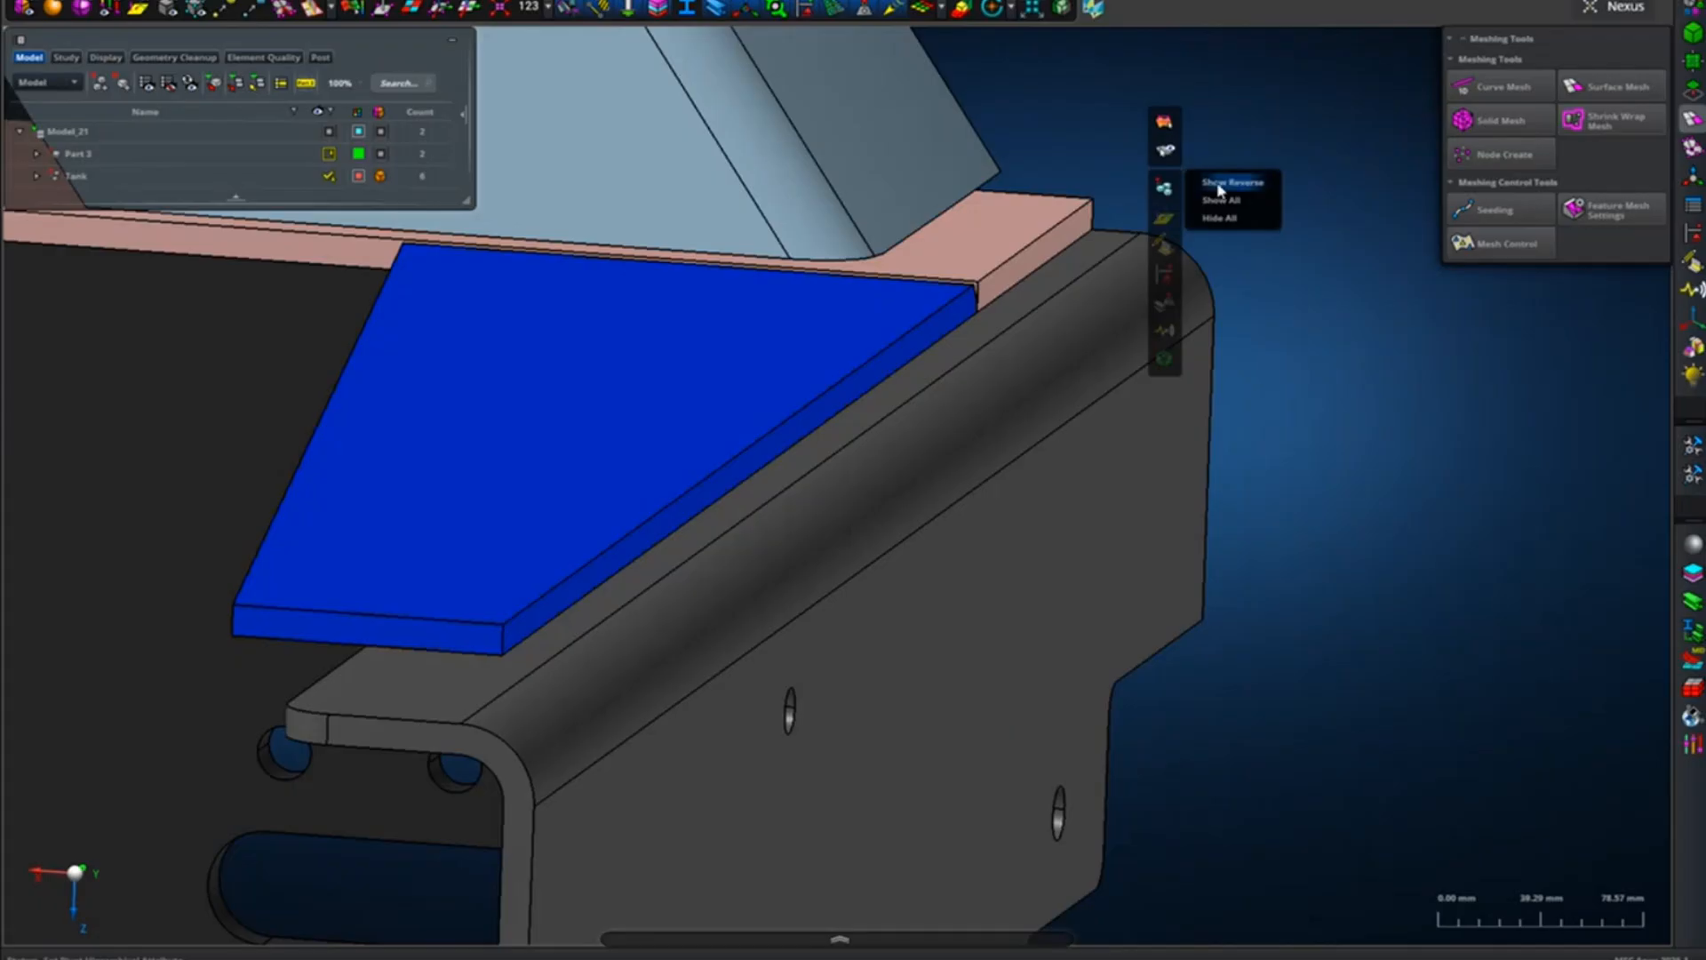
Reverse the visibility to display the mesh and examine the gusset's connection to the end plate and the pad on the tank head.
left_click(1221, 188)
middle_click_drag(1218, 190, 1242, 181)
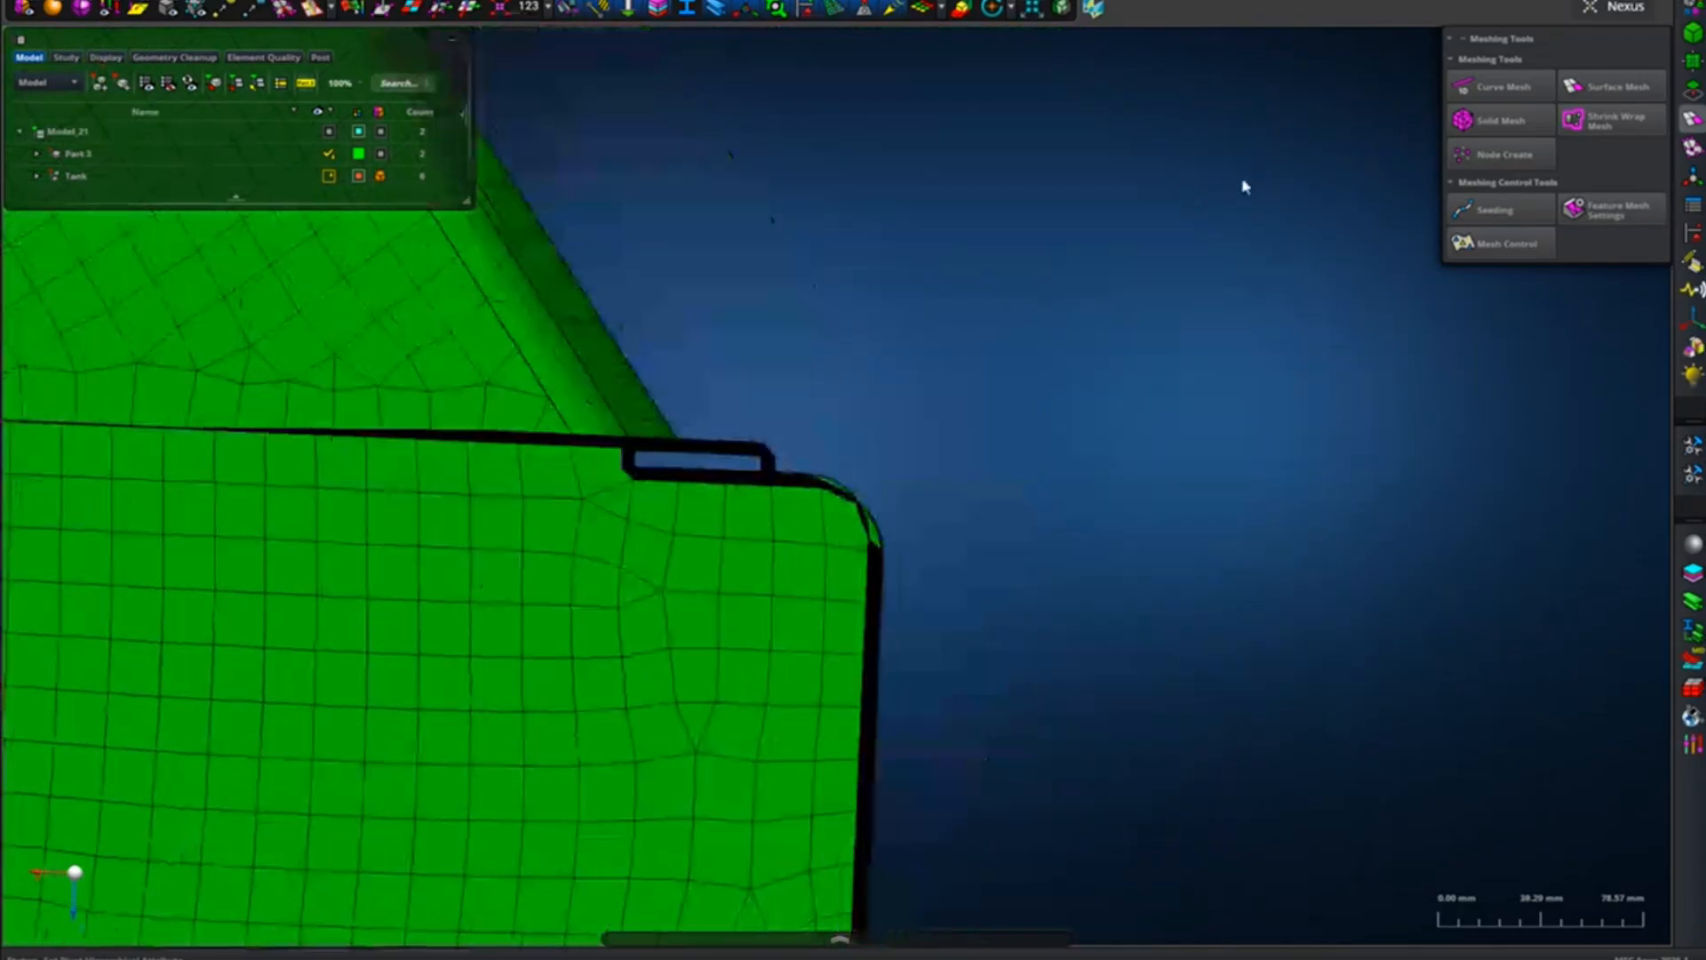
scroll(717, 431, "up", 5)
middle_click_drag(717, 432, 725, 443)
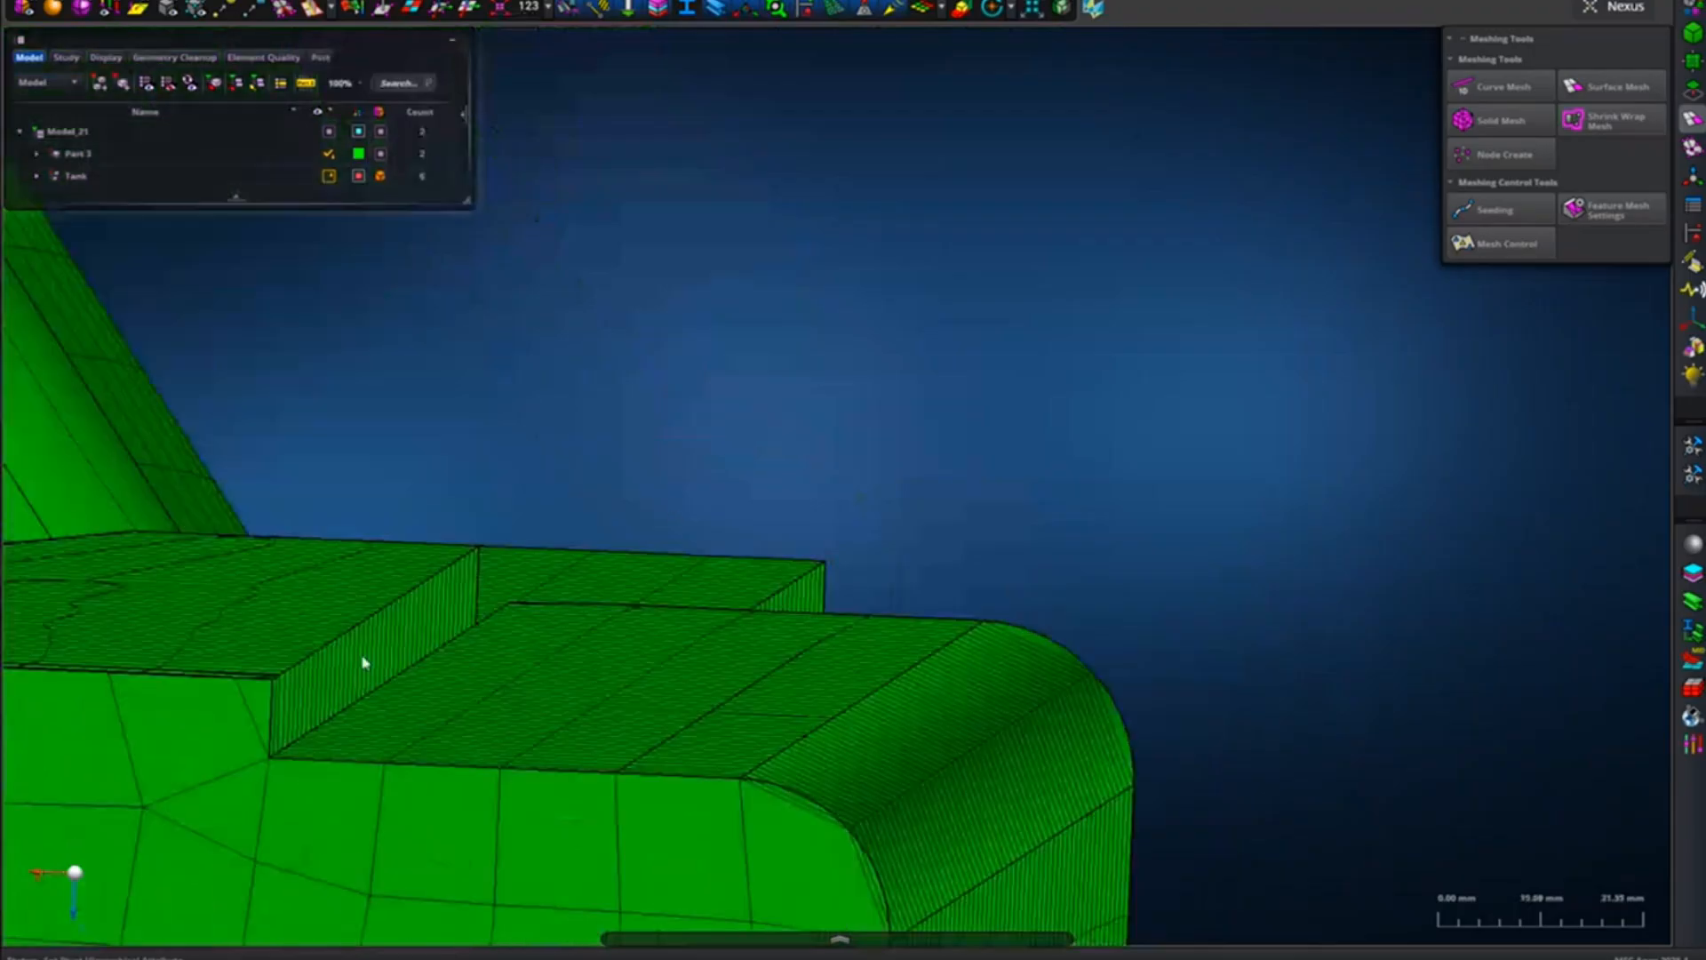
middle_click_drag(815, 520, 866, 584)
scroll(870, 567, "down", 8)
middle_click_drag(797, 253, 684, 388)
scroll(743, 356, "up", 6)
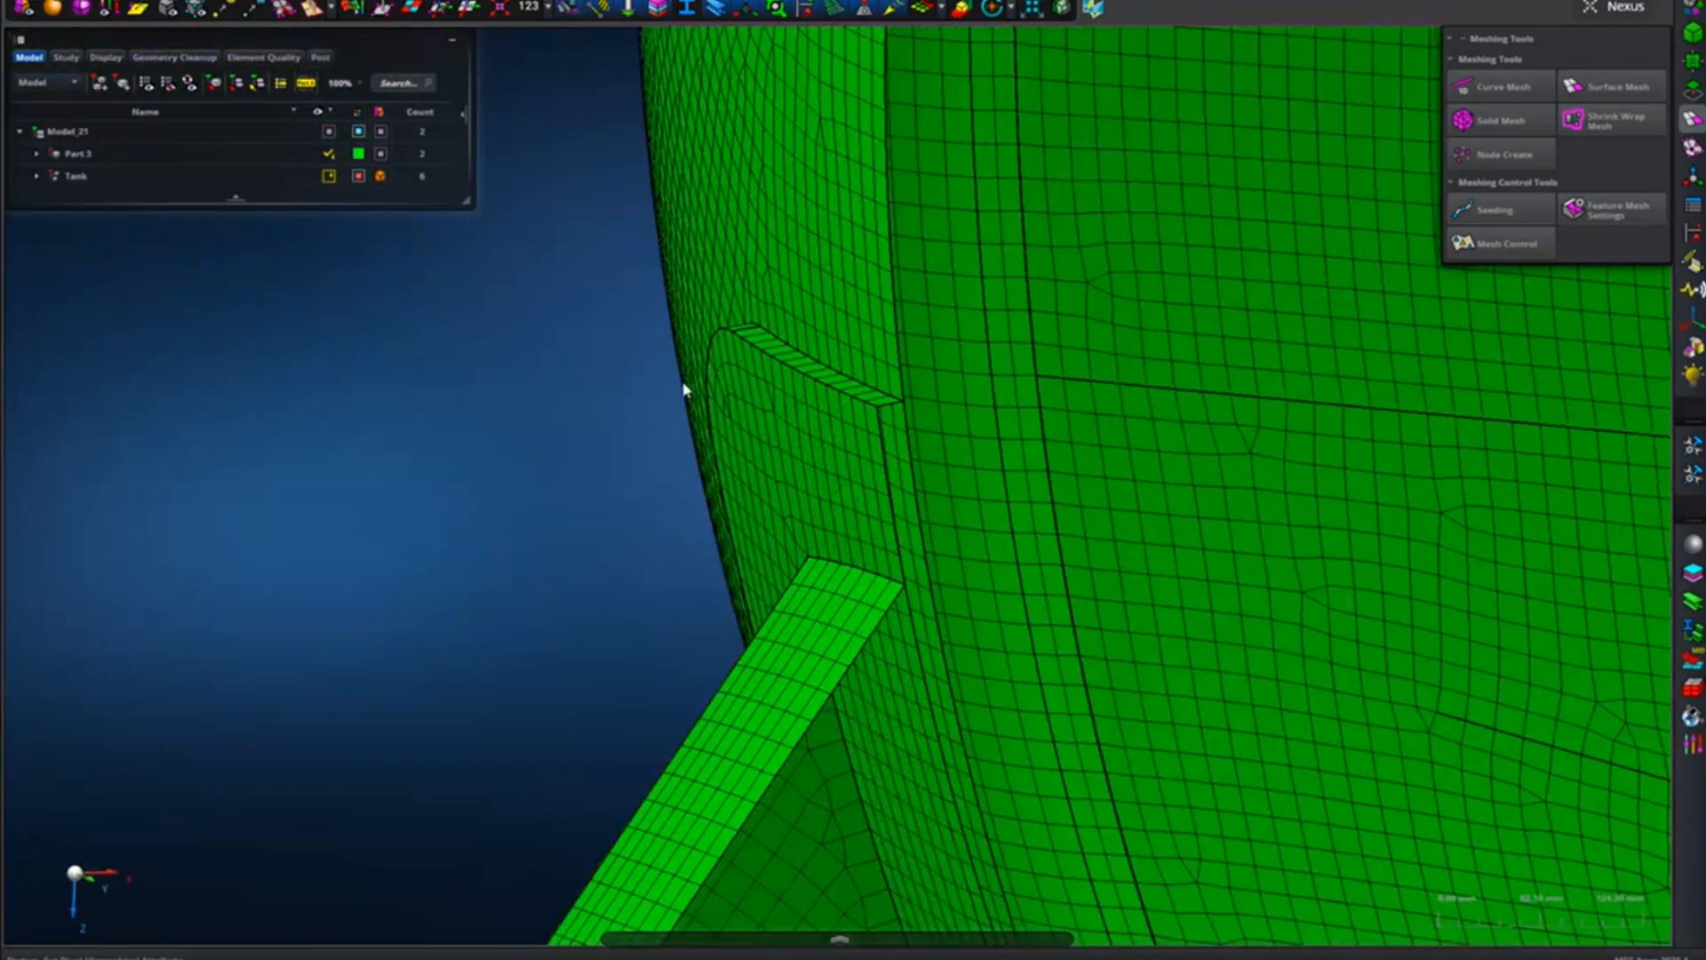
Reverse the visibility to display the solid geometry and examine the green pad between the brace and tank head.
left_click(589, 497)
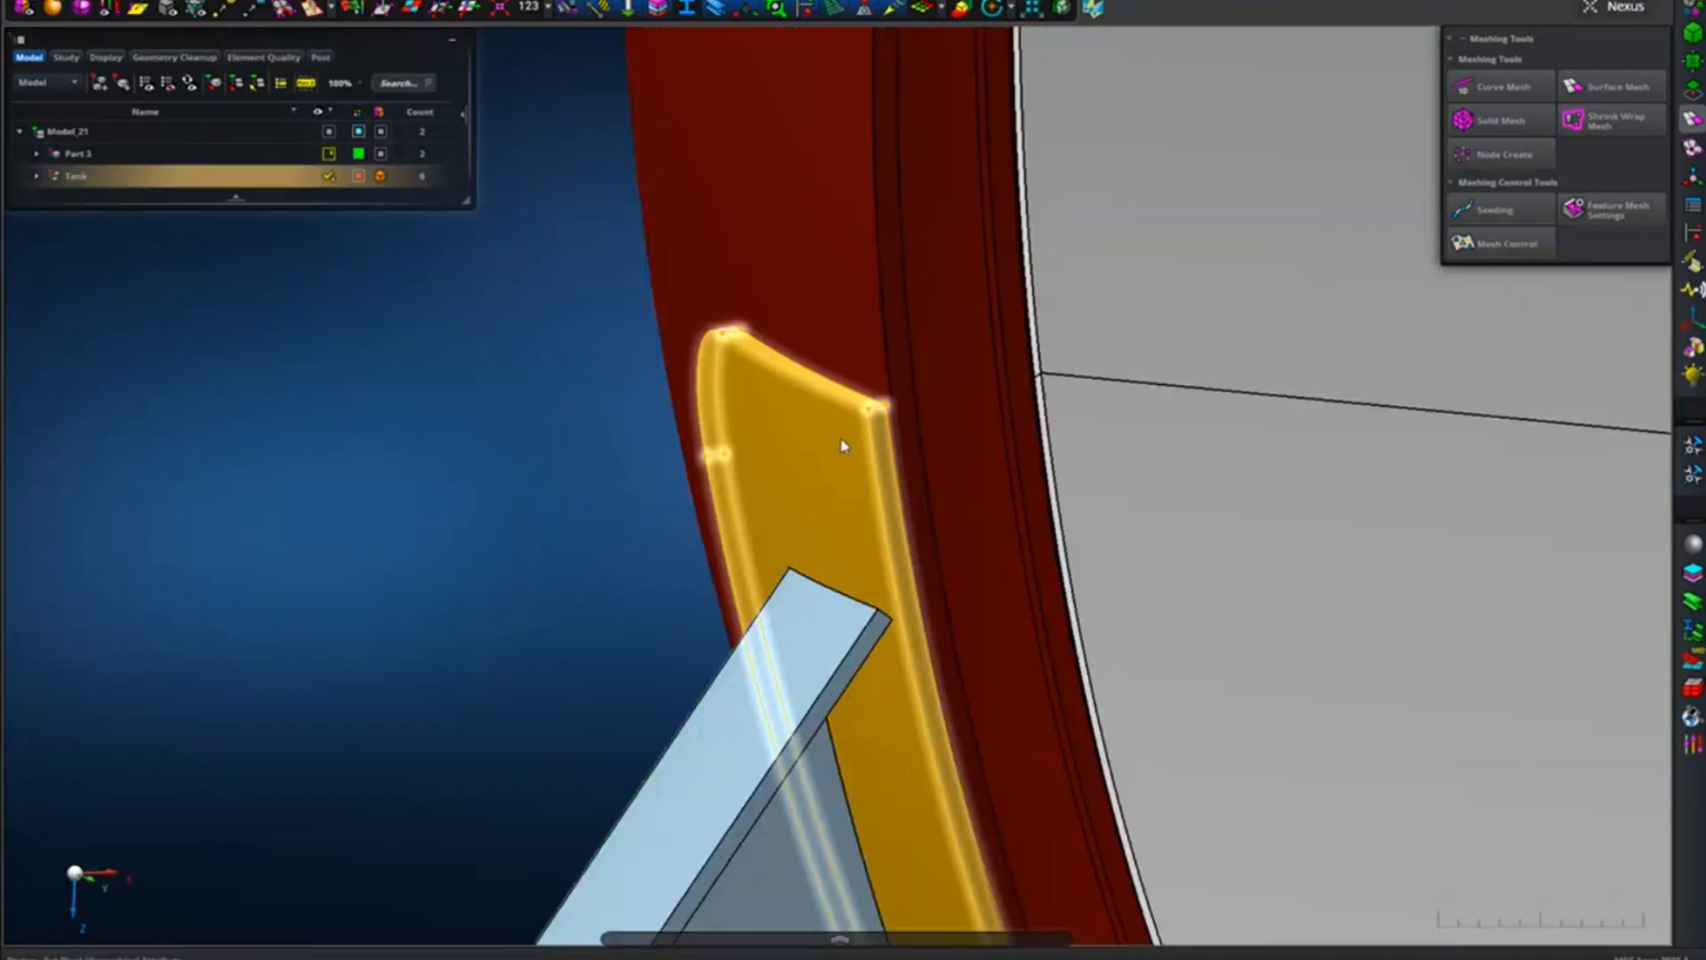
mouse_move(817, 430)
middle_mouse_down()
mouse_move(801, 428)
mouse_move(830, 439)
middle_mouse_up()
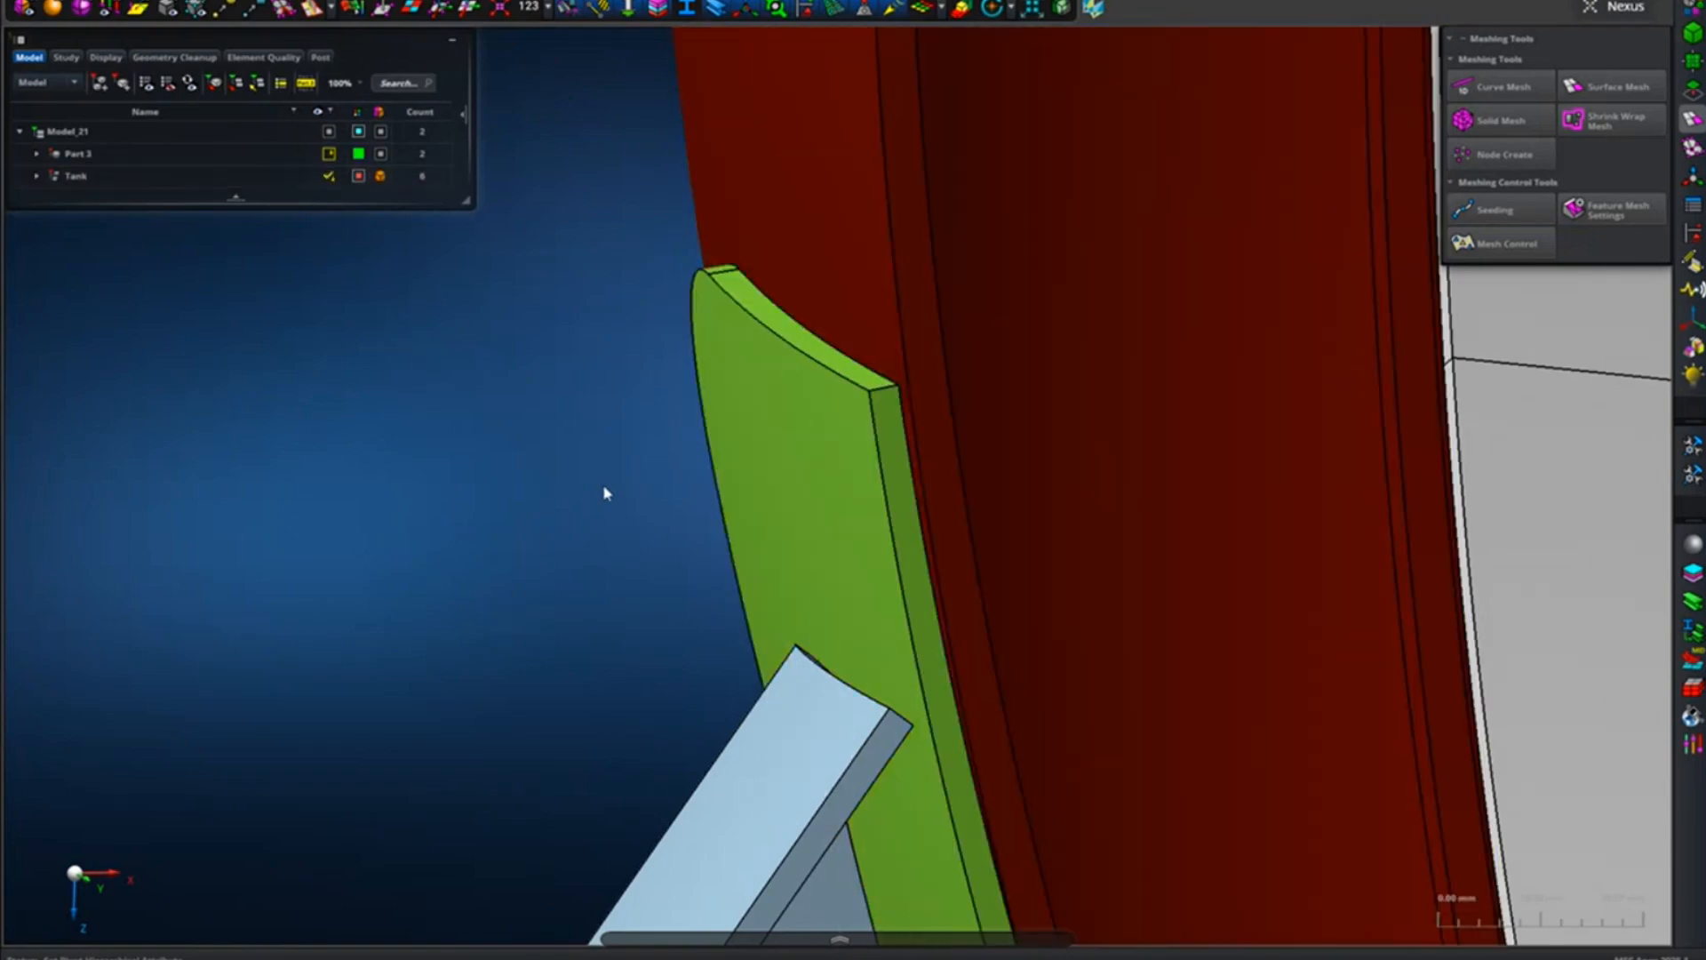
left_click(646, 506)
middle_click_drag(686, 459, 787, 611)
scroll(787, 608, "down", 5)
middle_click_drag(913, 578, 708, 468)
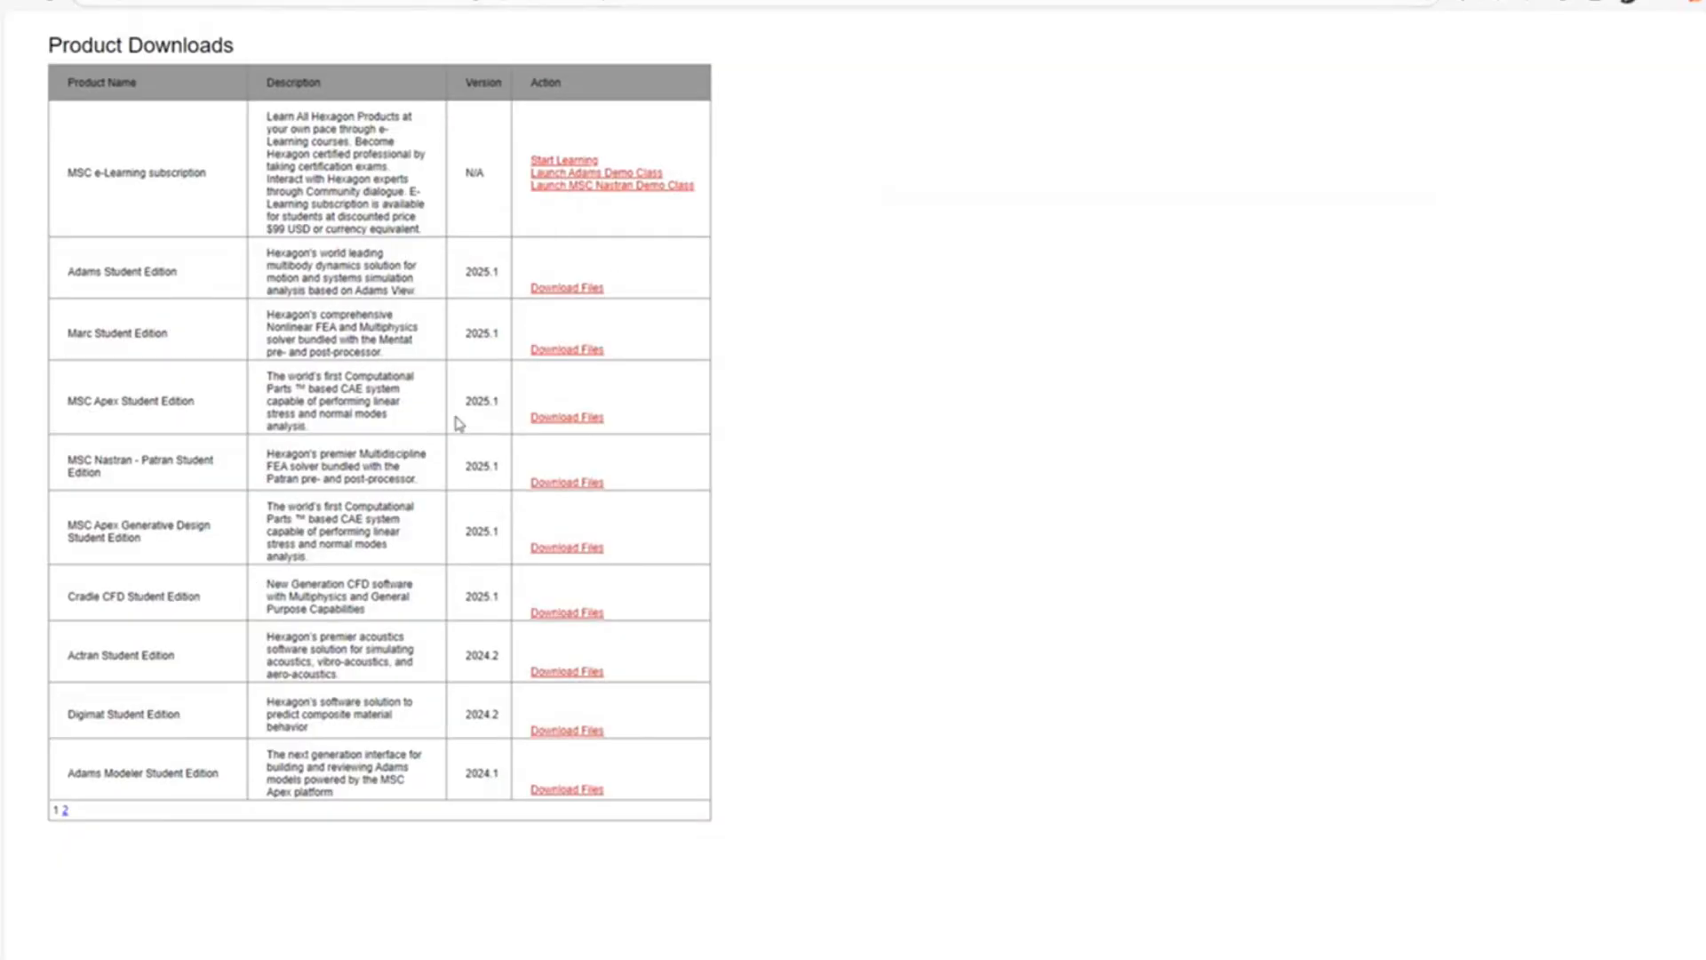
Switch to the browser's Product Downloads page and check the version and description of MSC Apex Student Edition.
left_click_drag(464, 402, 500, 403)
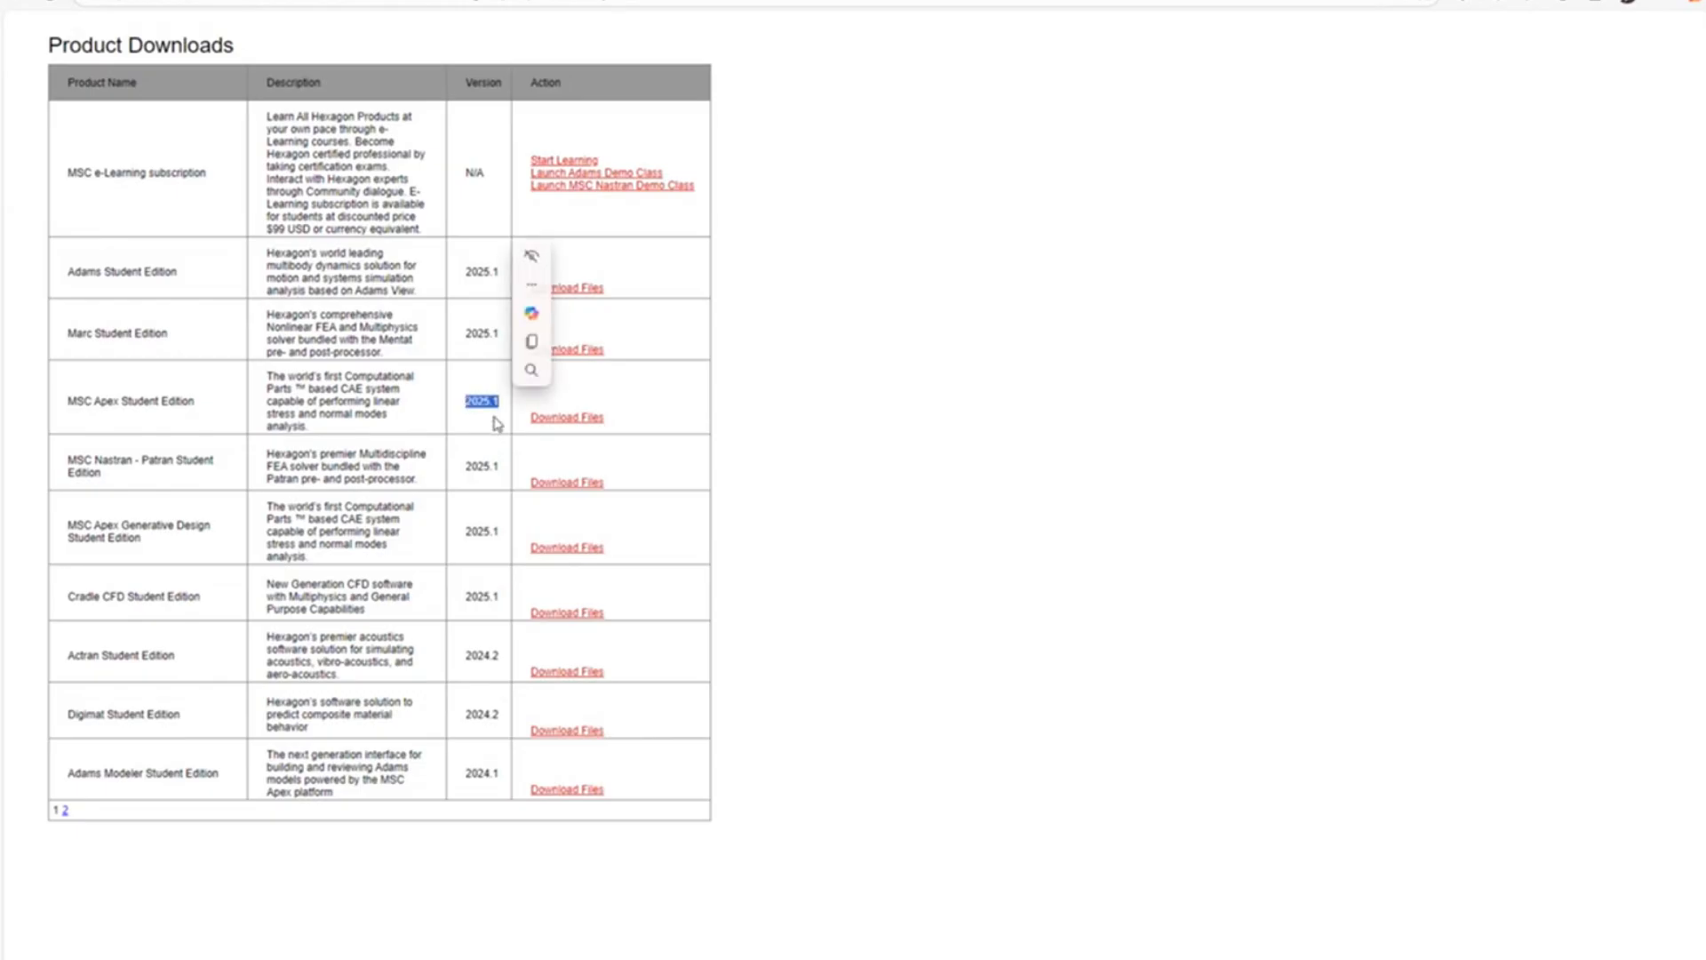
left_click(493, 415)
left_click_drag(499, 400, 488, 401)
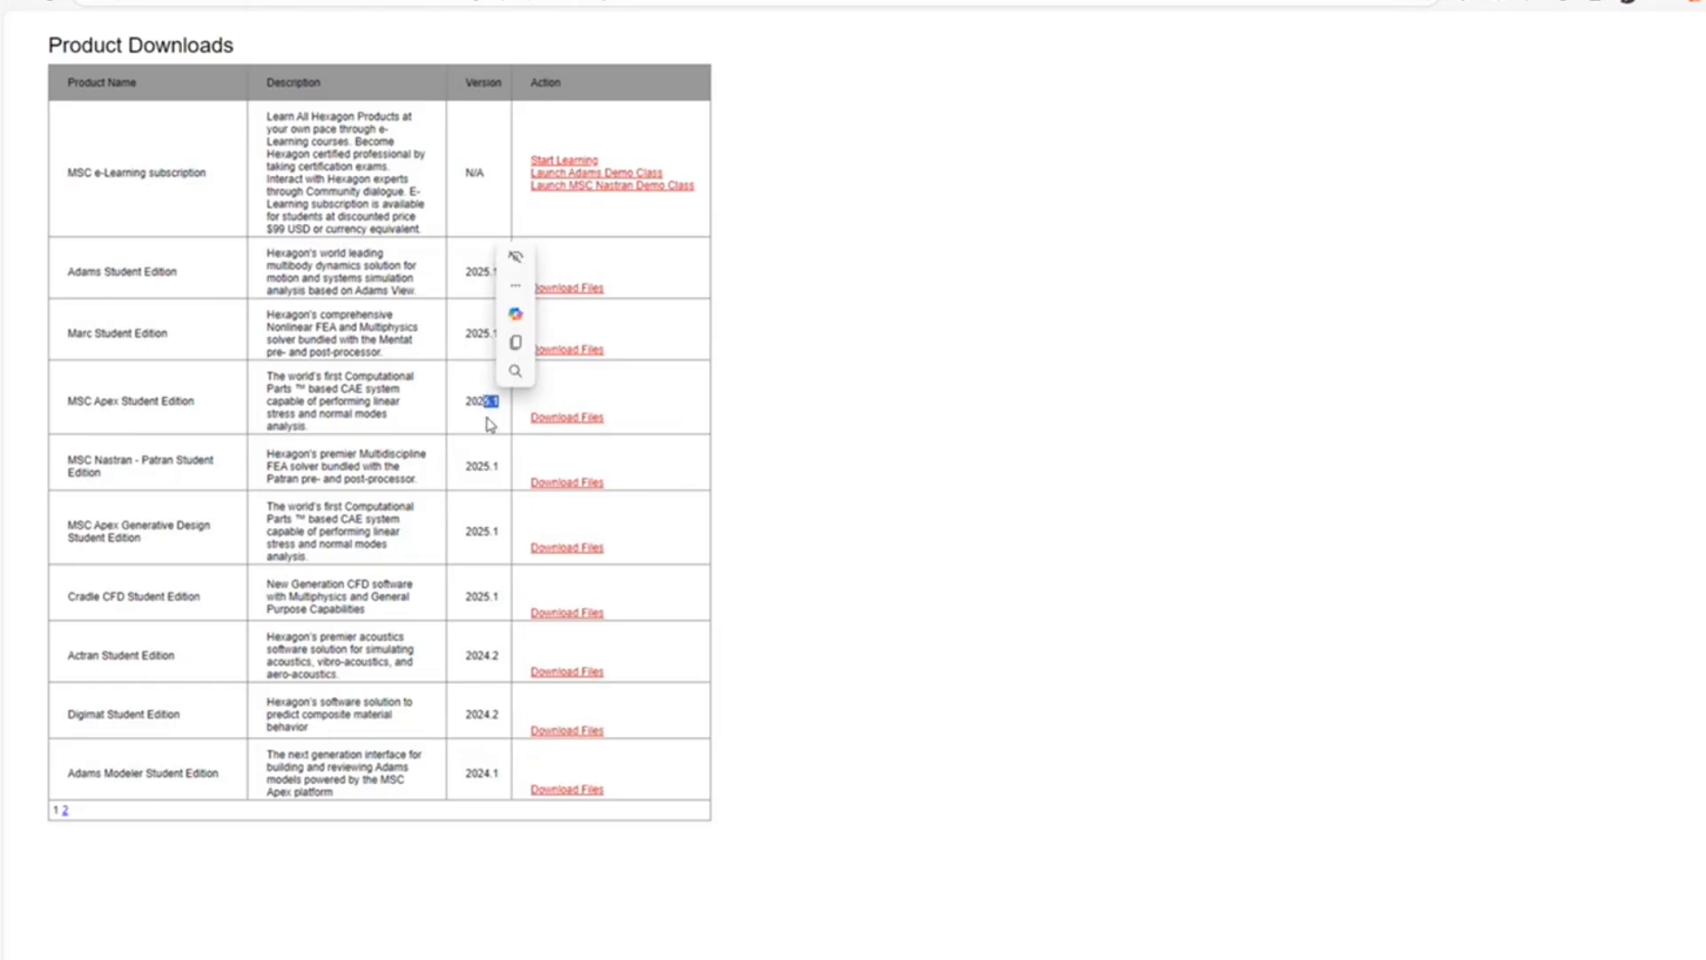
left_click(236, 396)
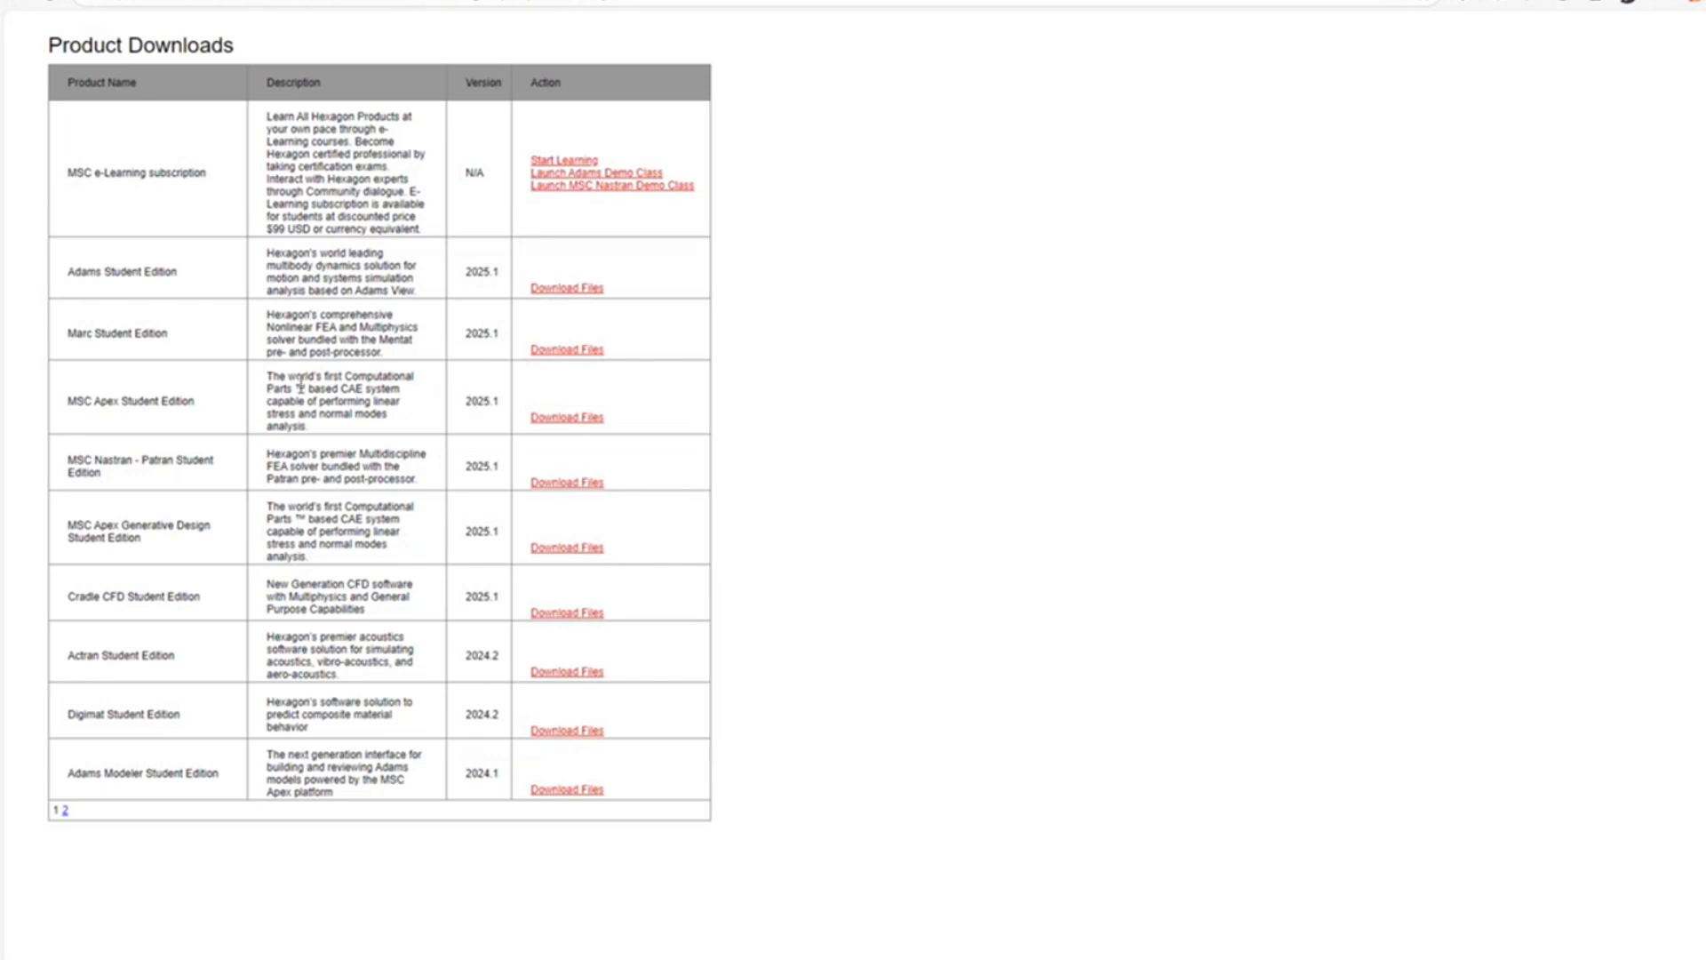
left_click_drag(271, 376, 502, 423)
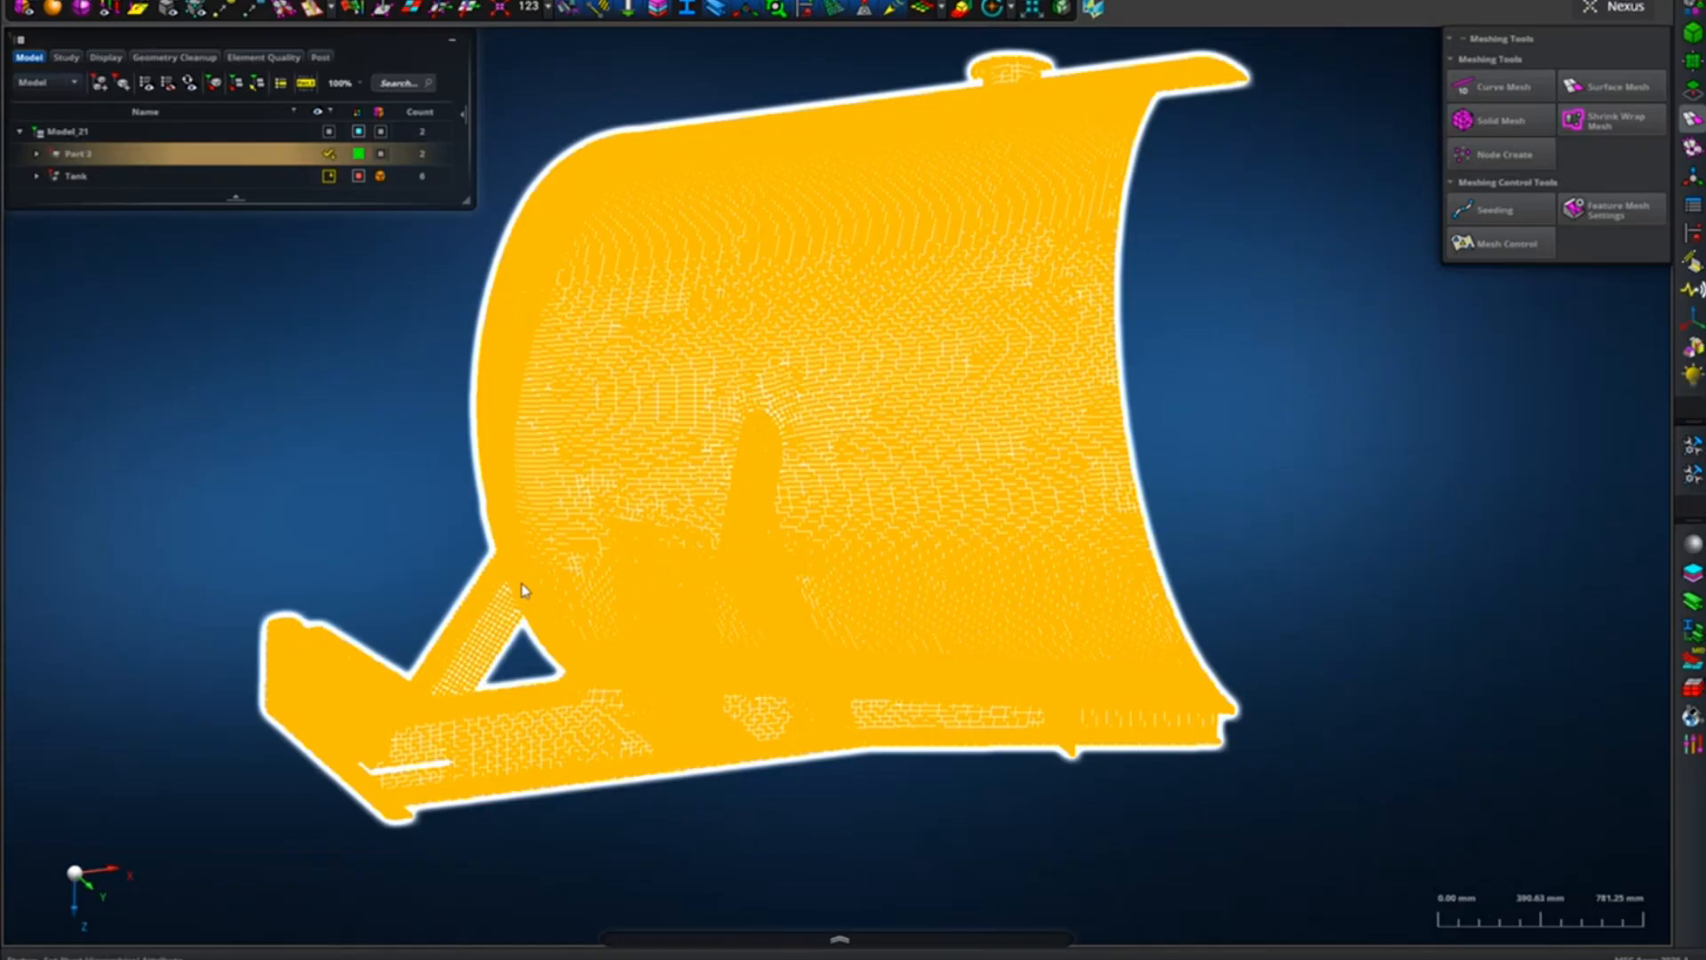
Examine the meshed pad on the tank head from its exposed edge and from the opposite side beside the brace.
middle_click_drag(564, 552, 573, 552)
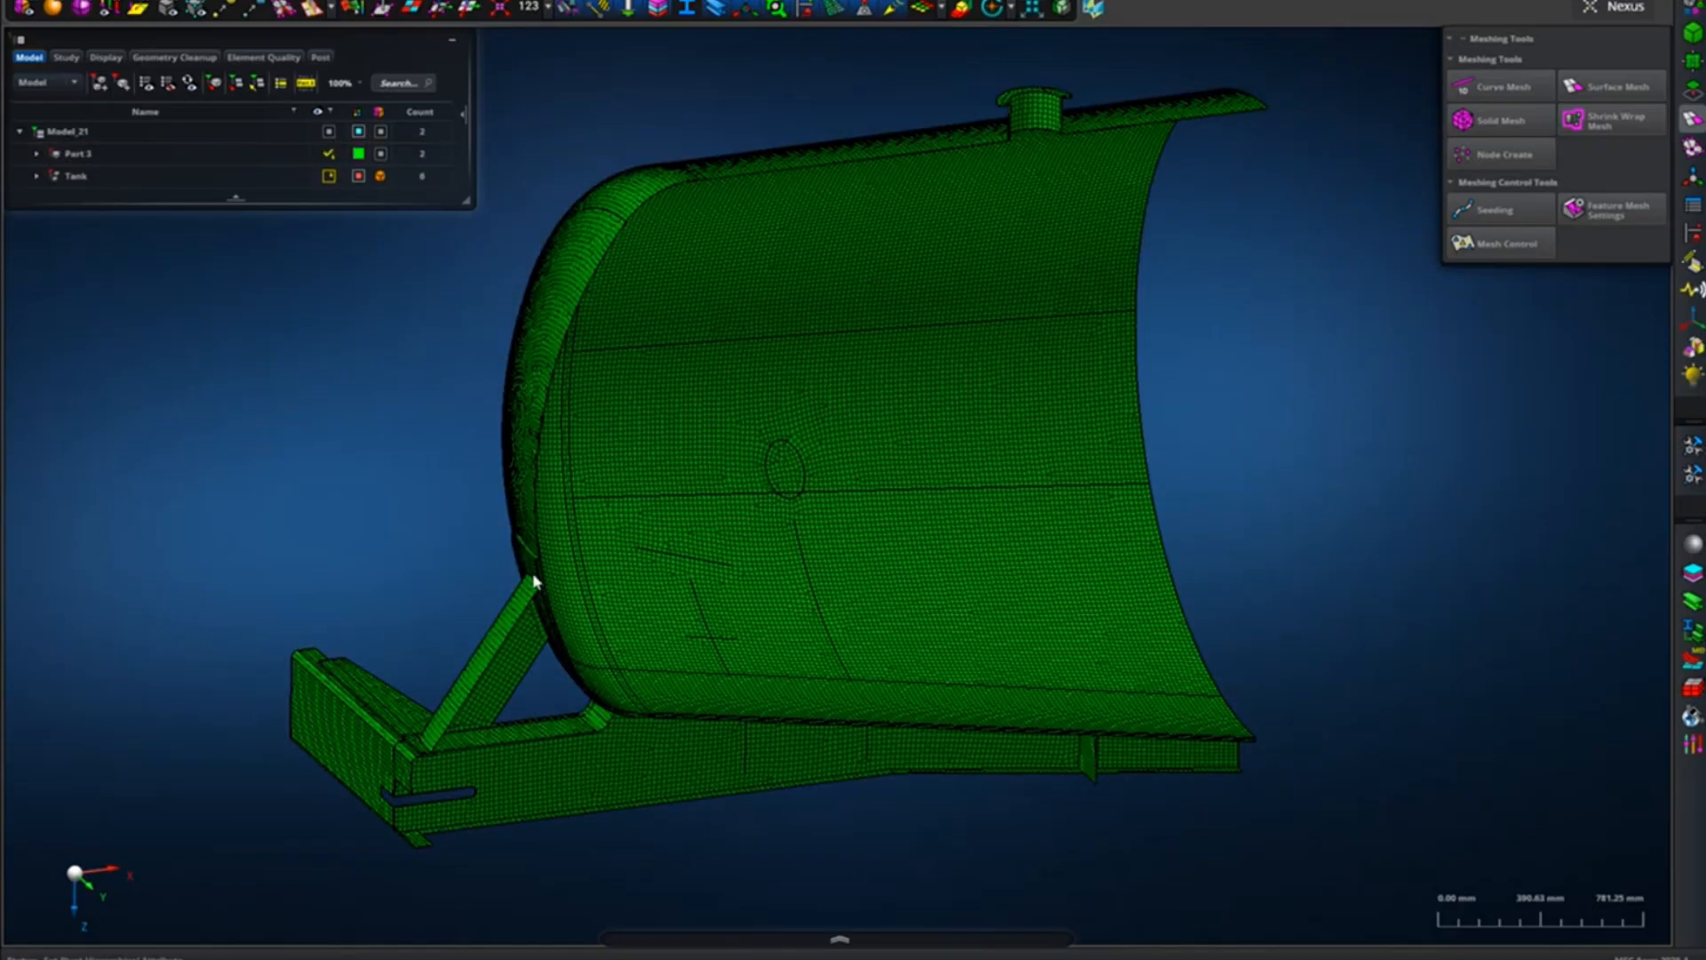
scroll(534, 577, "up", 10)
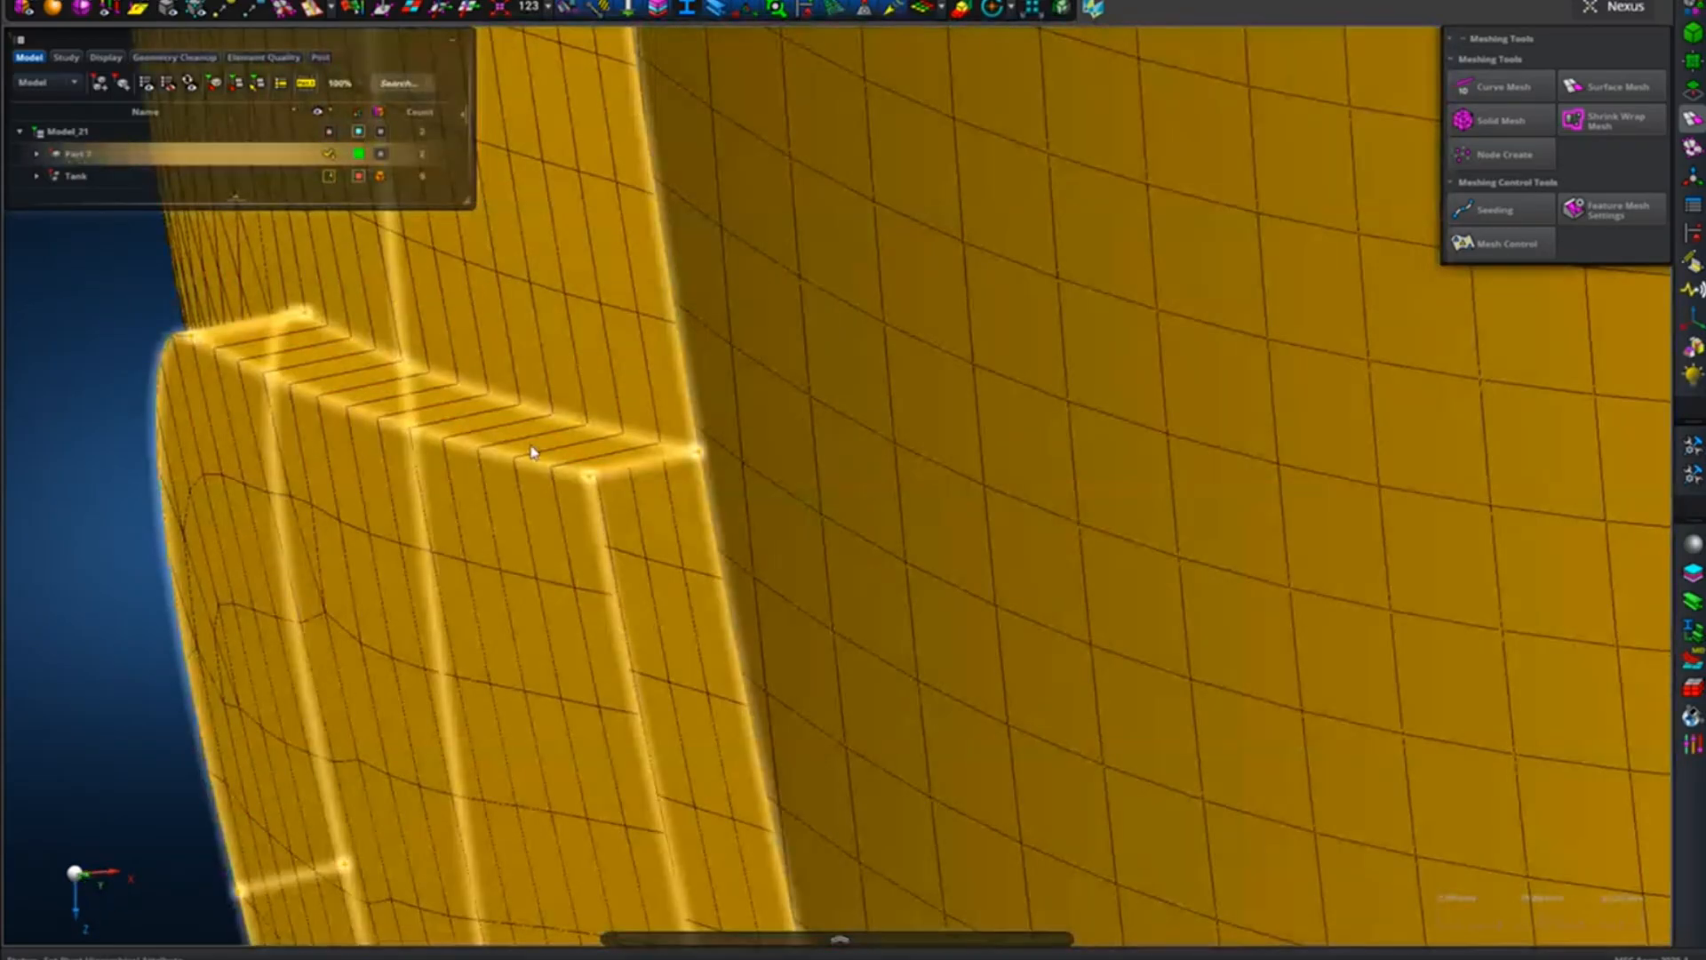
scroll(375, 398, "down", 5)
middle_click_drag(377, 402, 583, 399)
scroll(583, 399, "down", 3)
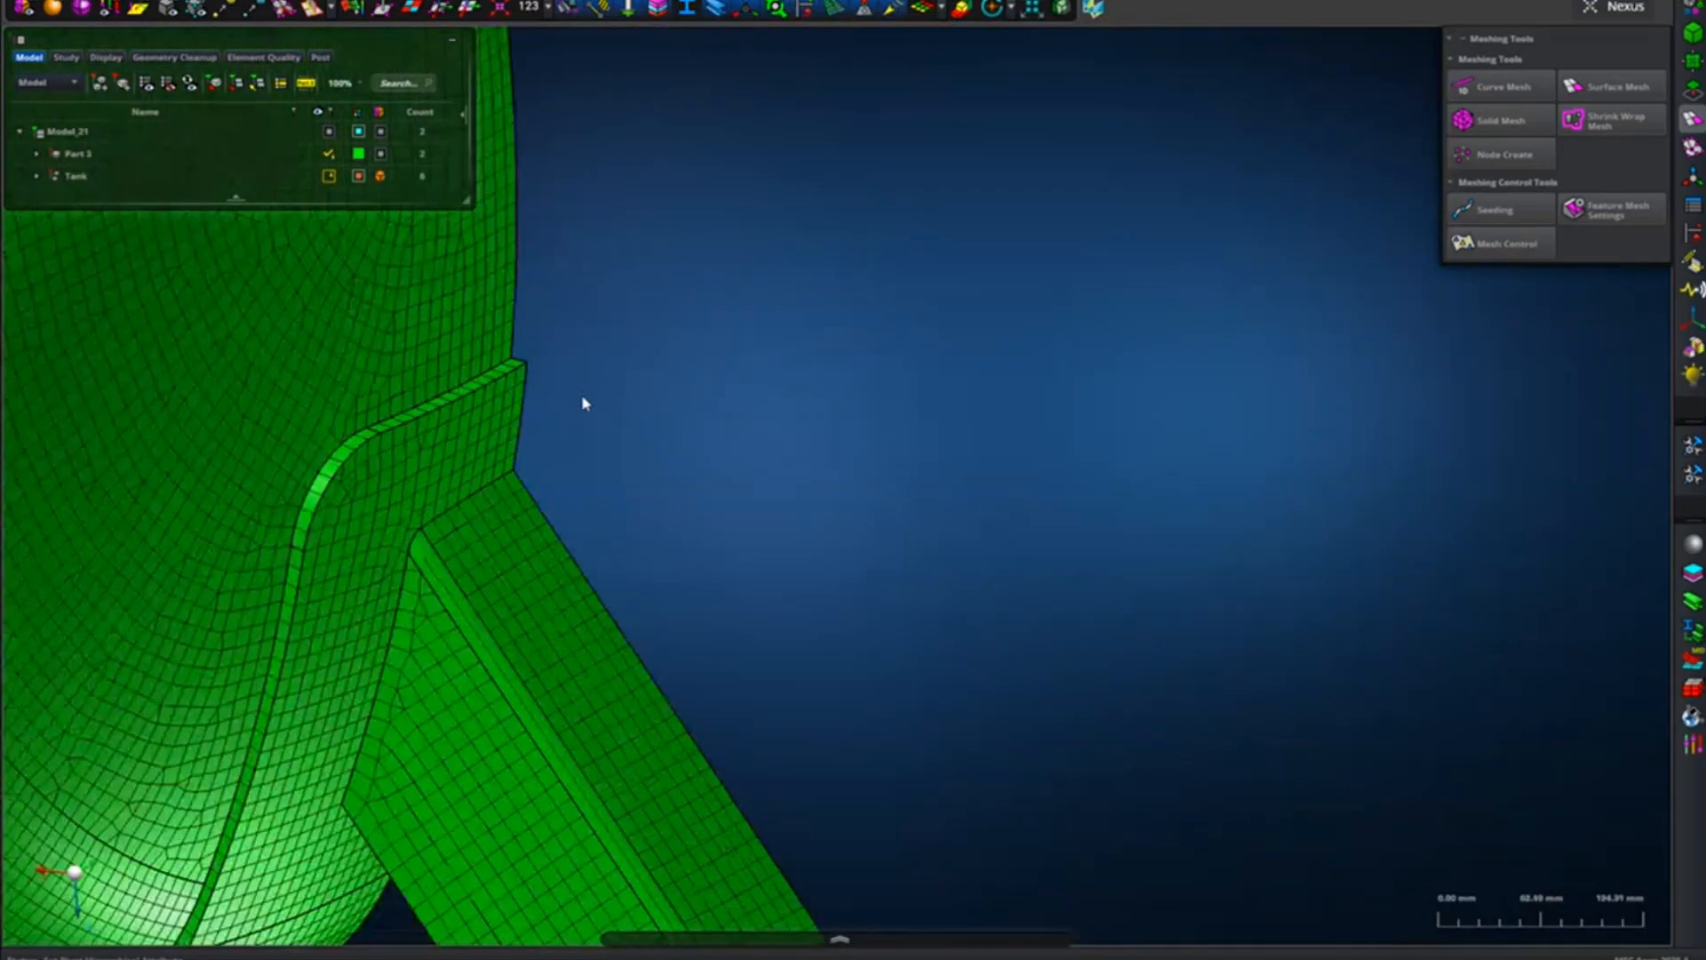
middle_click_drag(537, 541, 905, 532)
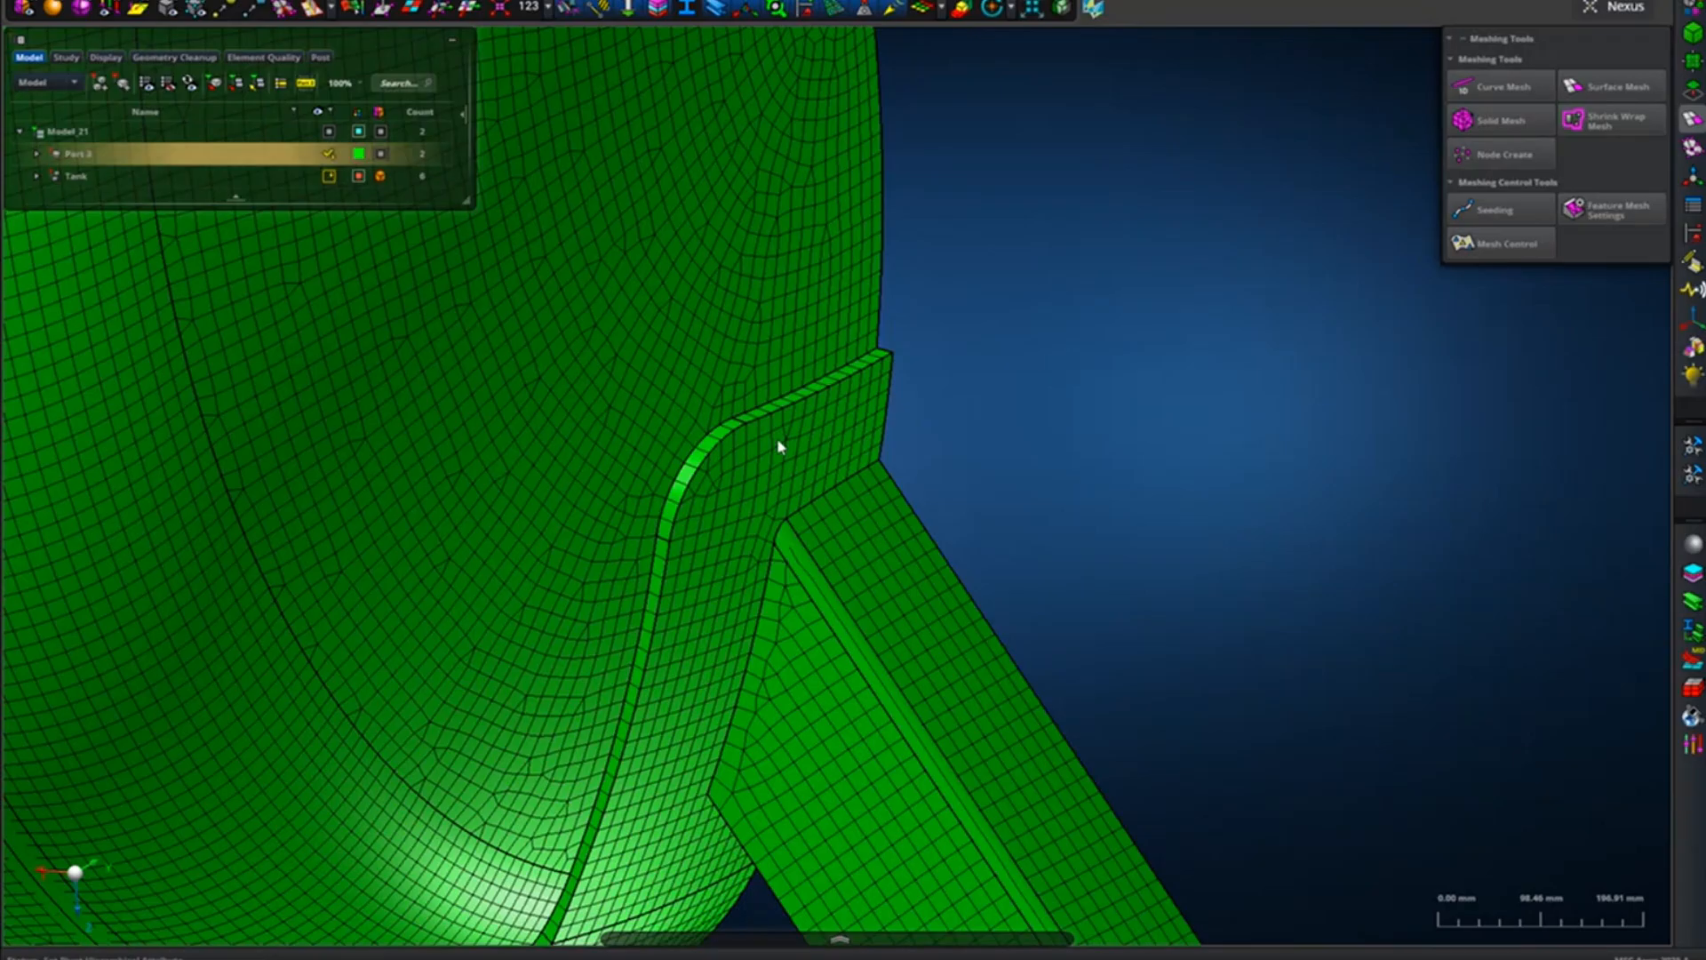
left_click(933, 549)
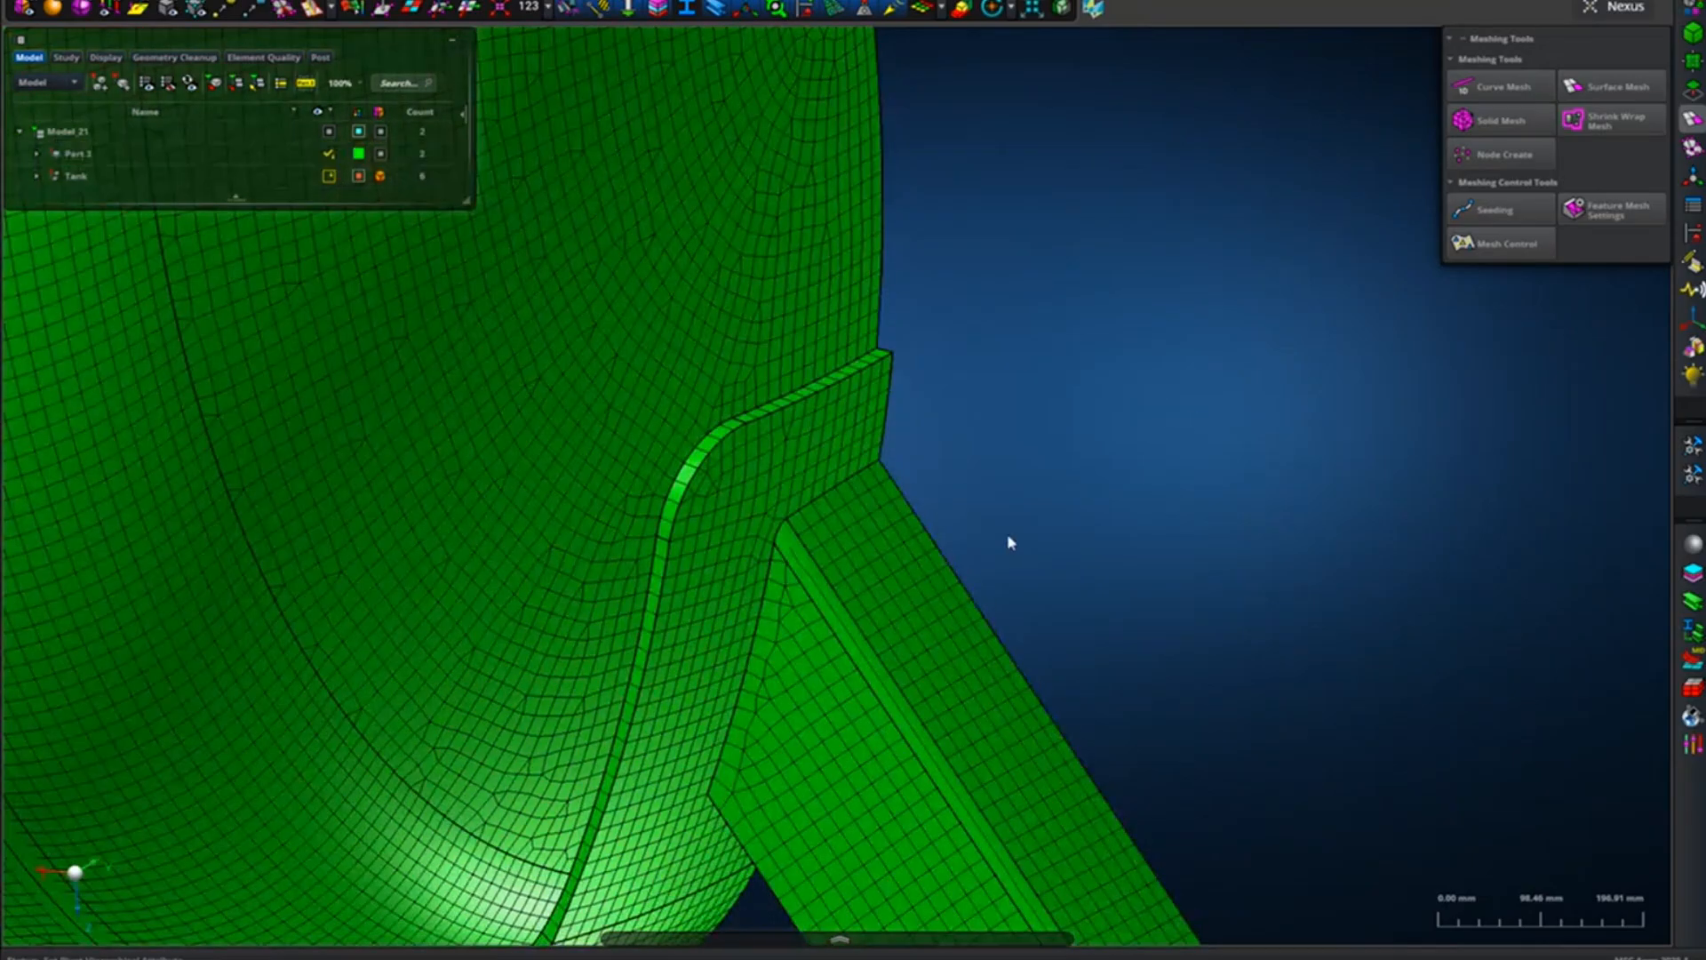
Examine the elements through the pad's thickness where its upper edge joins the tank head.
middle_click_drag(936, 463, 722, 441)
scroll(861, 394, "up", 5)
scroll(861, 395, "up", 4)
middle_click_drag(861, 395, 845, 560)
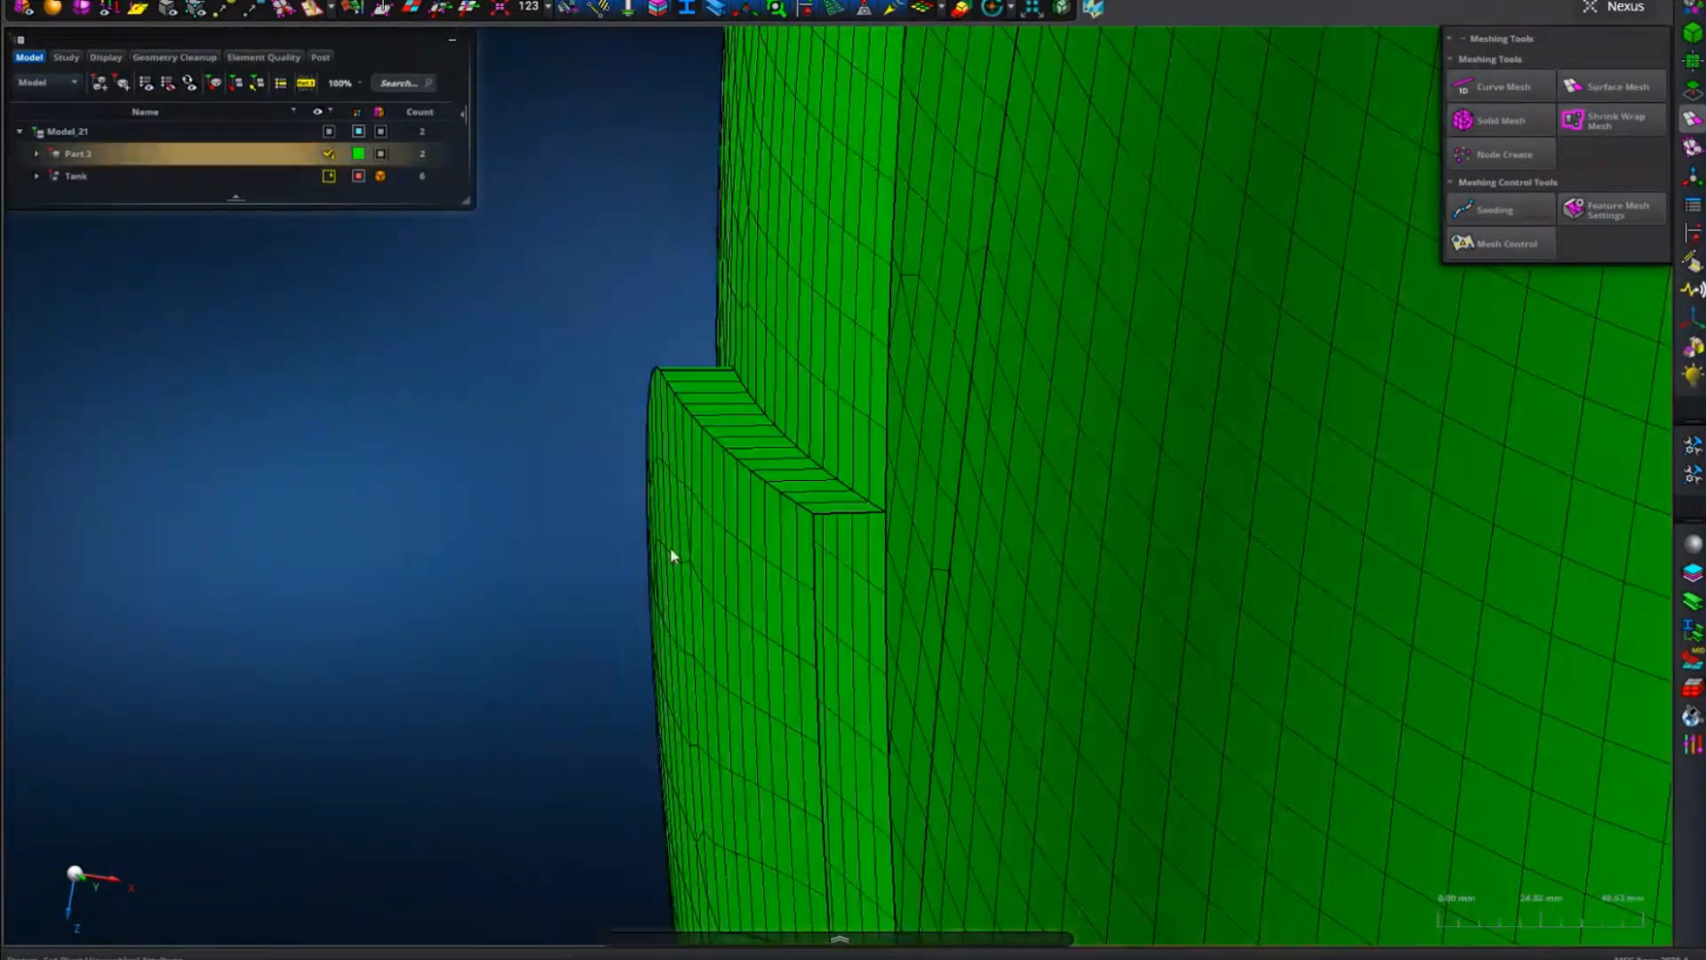
mouse_move(444, 535)
middle_mouse_down()
mouse_move(425, 533)
mouse_move(464, 536)
middle_mouse_up()
scroll(478, 510, "up", 3)
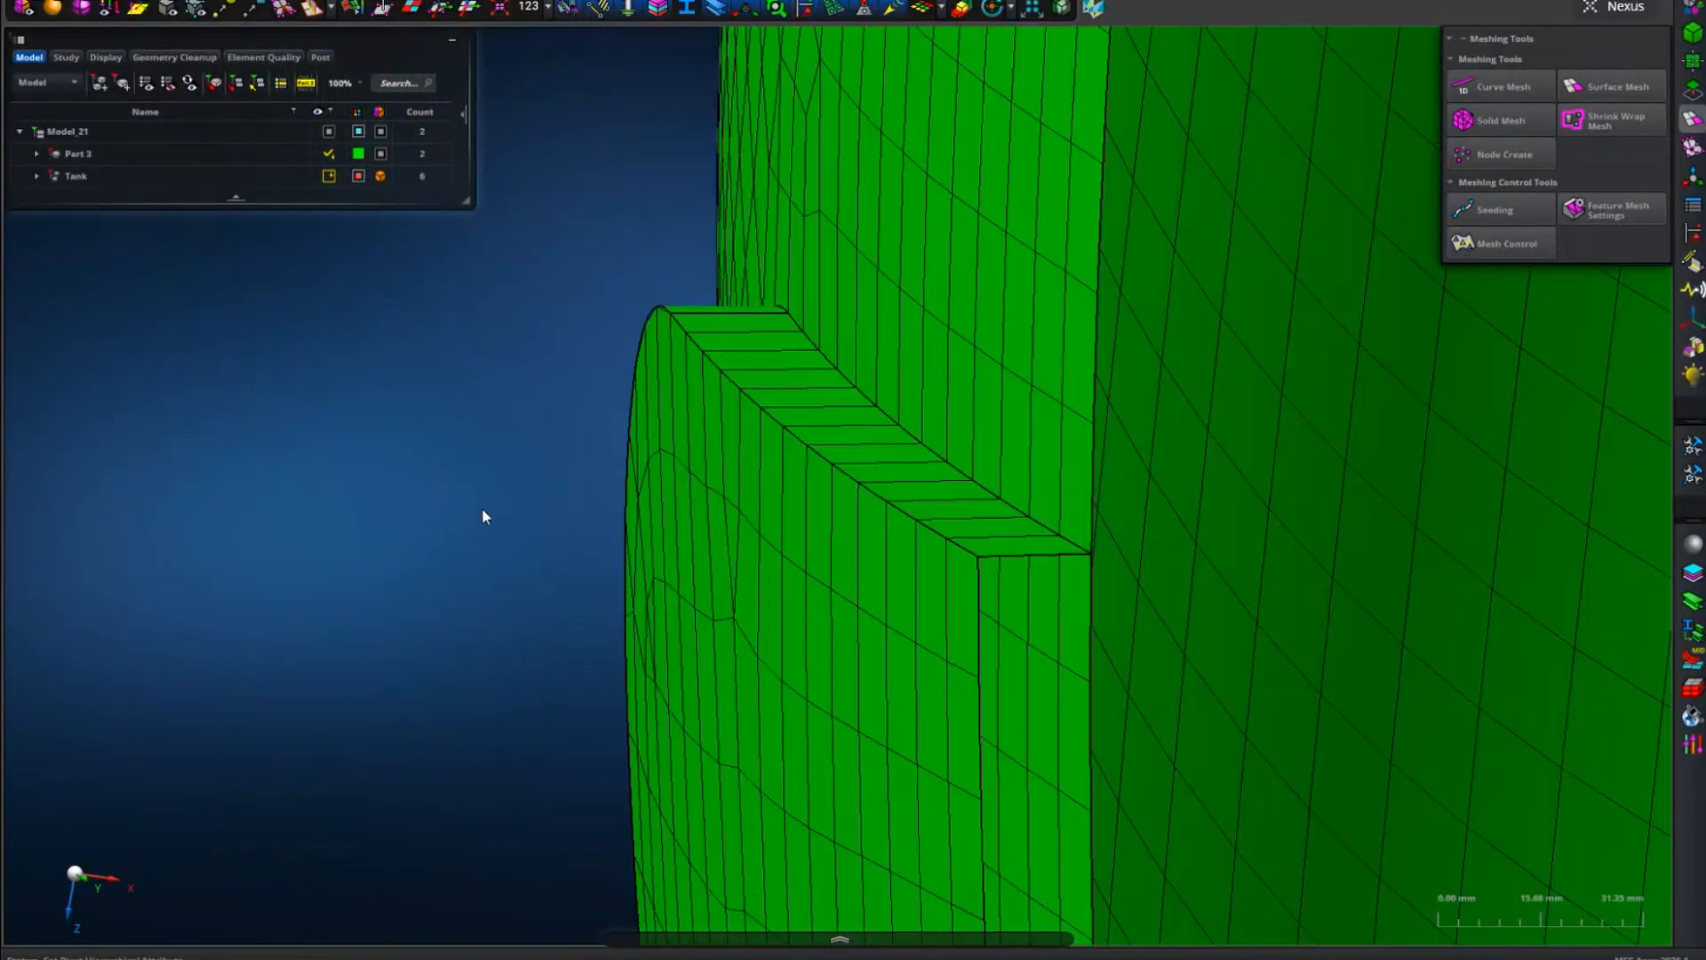
right_click_drag(489, 494, 425, 461)
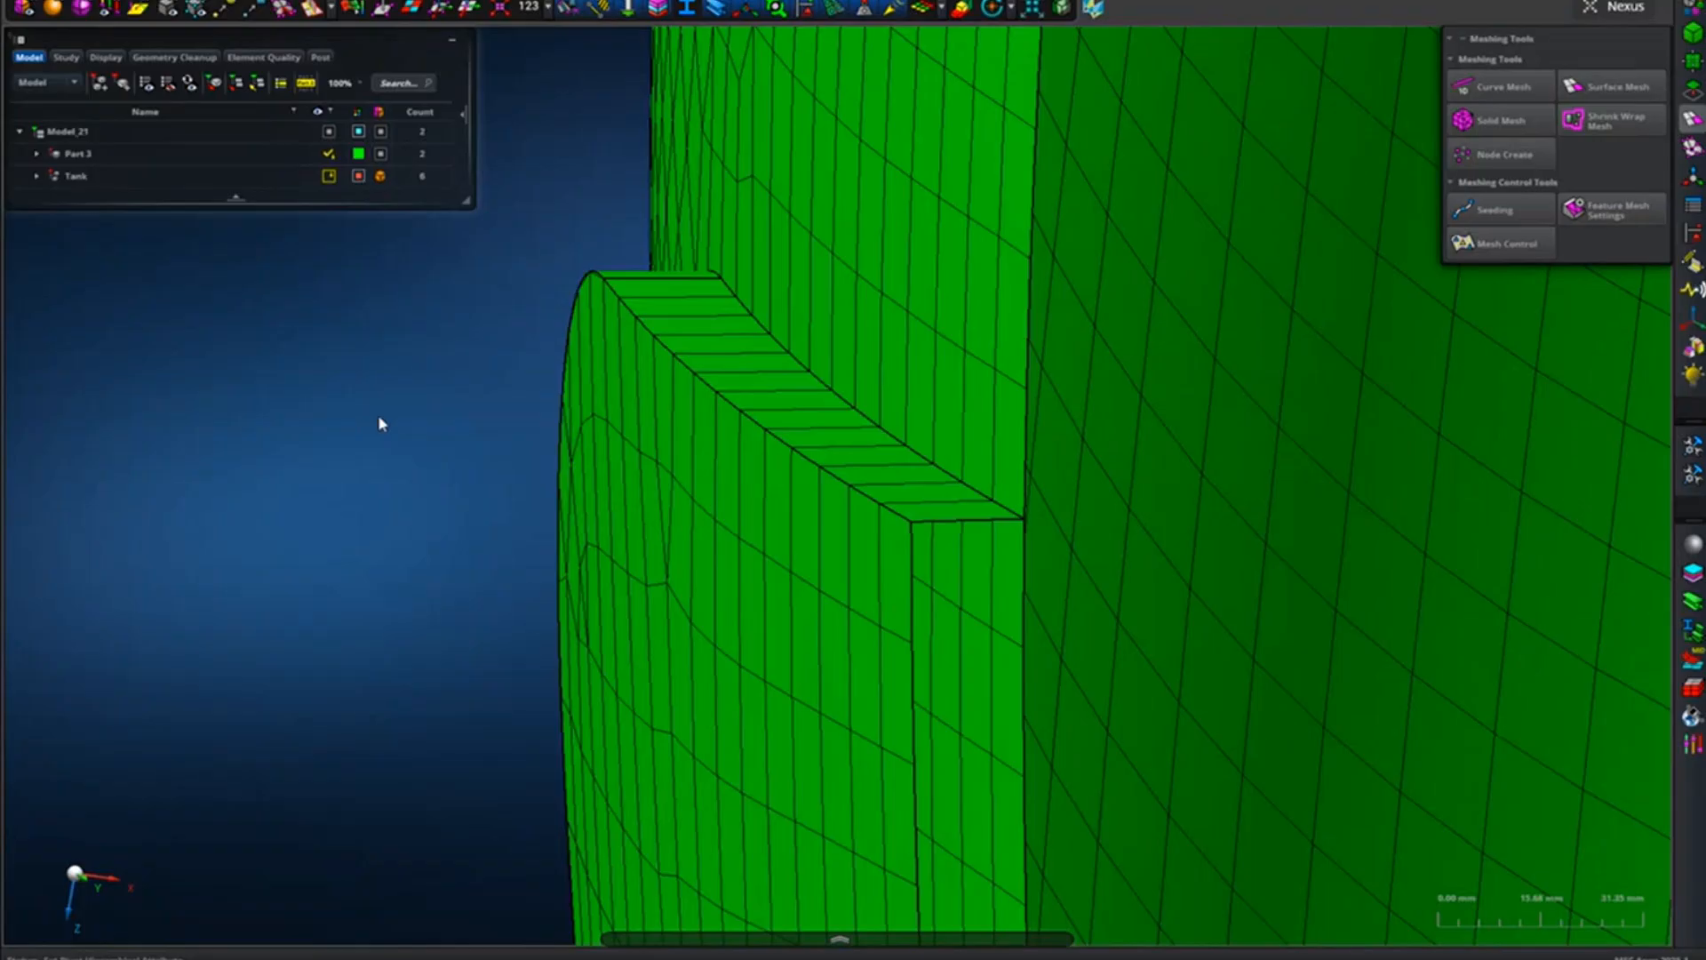
Examine the diagonal brace's mesh and its connection to the pad under the tank head.
scroll(471, 412, "down", 9)
middle_click_drag(464, 432, 697, 423)
scroll(990, 328, "up", 5)
scroll(704, 408, "down", 8)
scroll(578, 415, "up", 3)
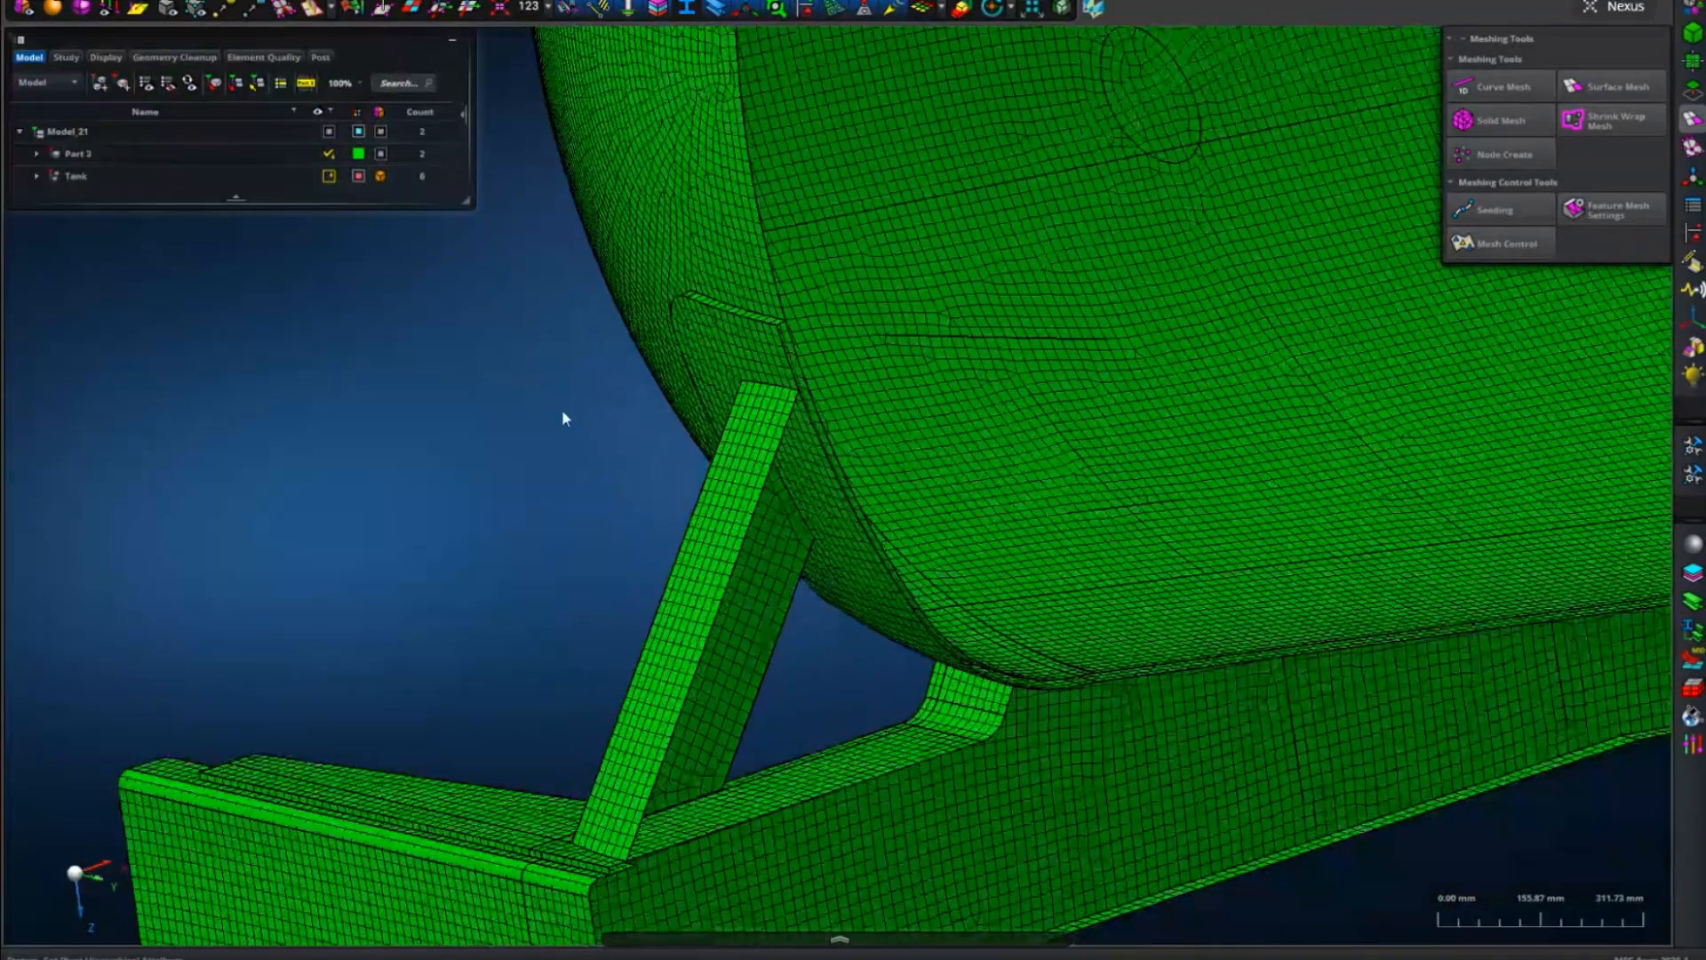
scroll(851, 638, "up", 3)
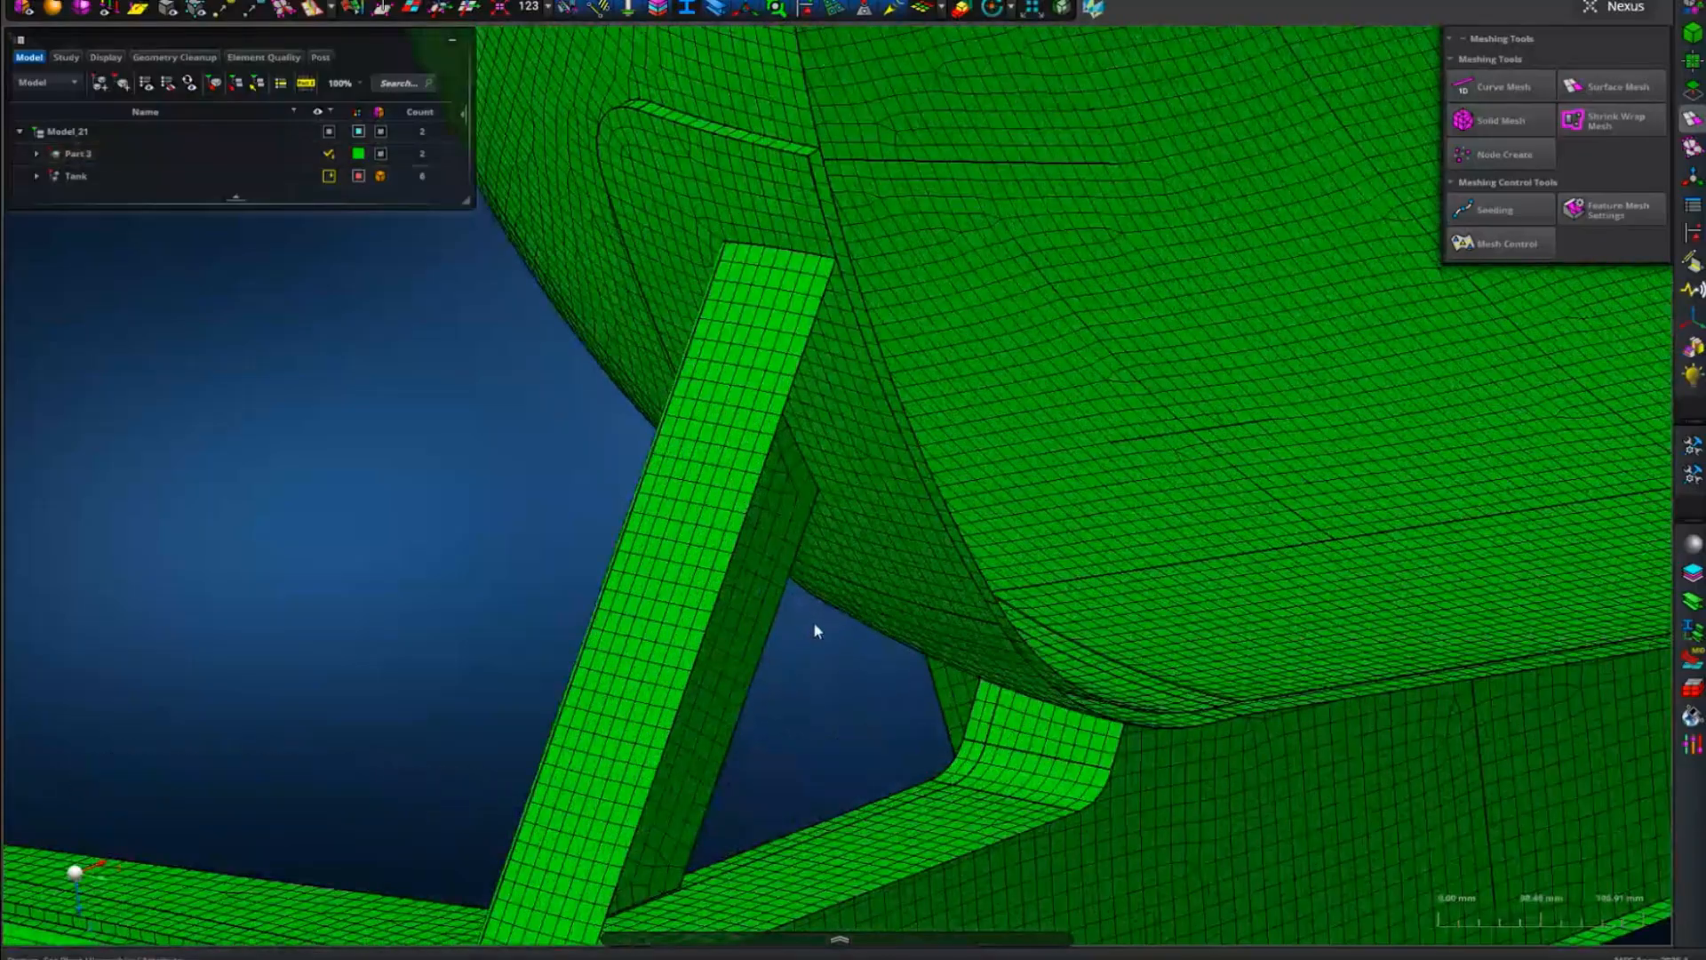
scroll(813, 621, "up", 3)
middle_click_drag(794, 695, 797, 705)
scroll(787, 702, "down", 3)
scroll(790, 703, "up", 3)
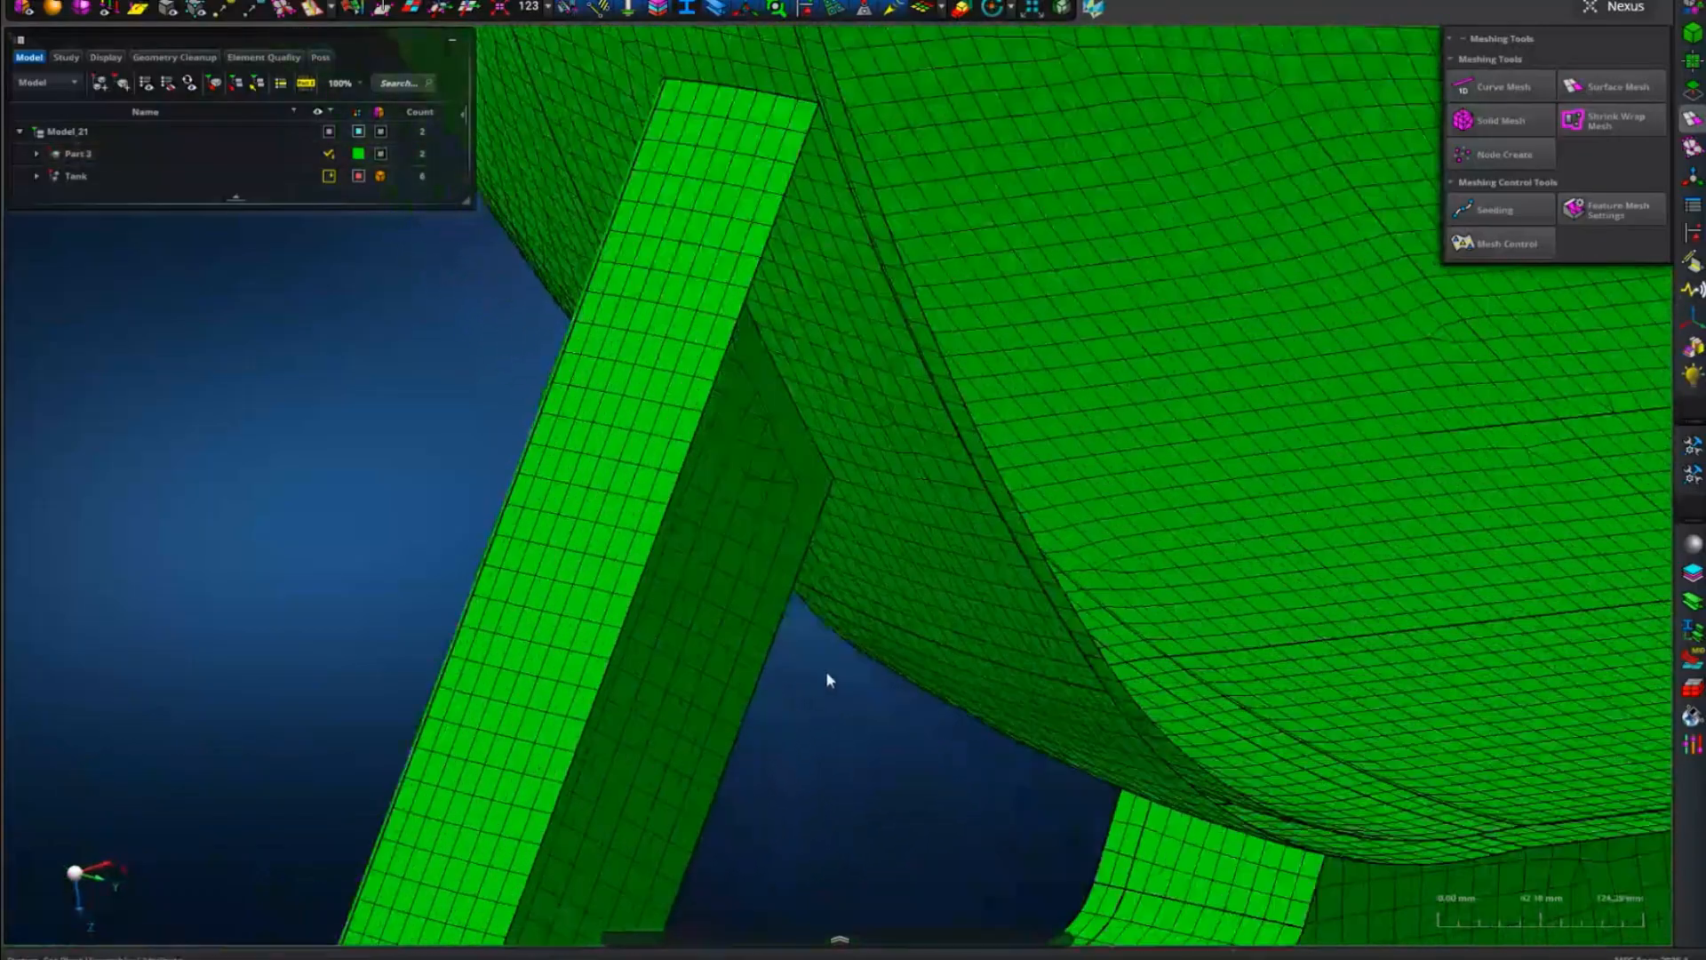
scroll(791, 708, "down", 2)
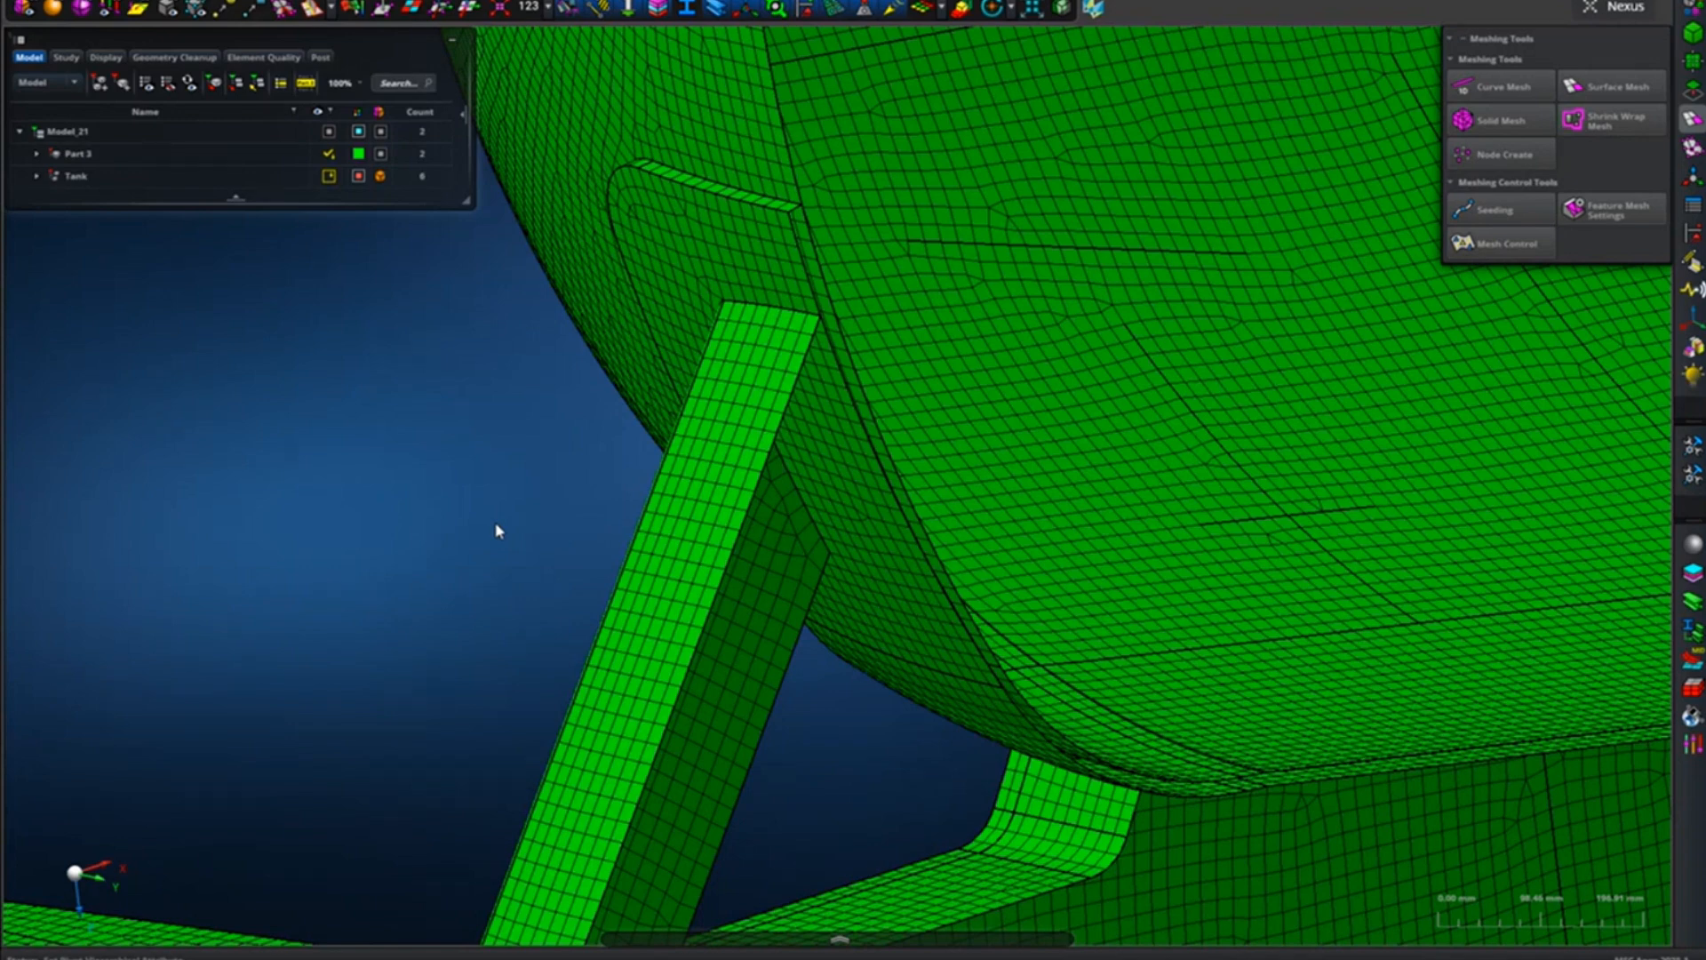
Examine the mesh along the curved tank head between the pad's upper edge and the brace's upper end.
scroll(693, 678, "up", 5)
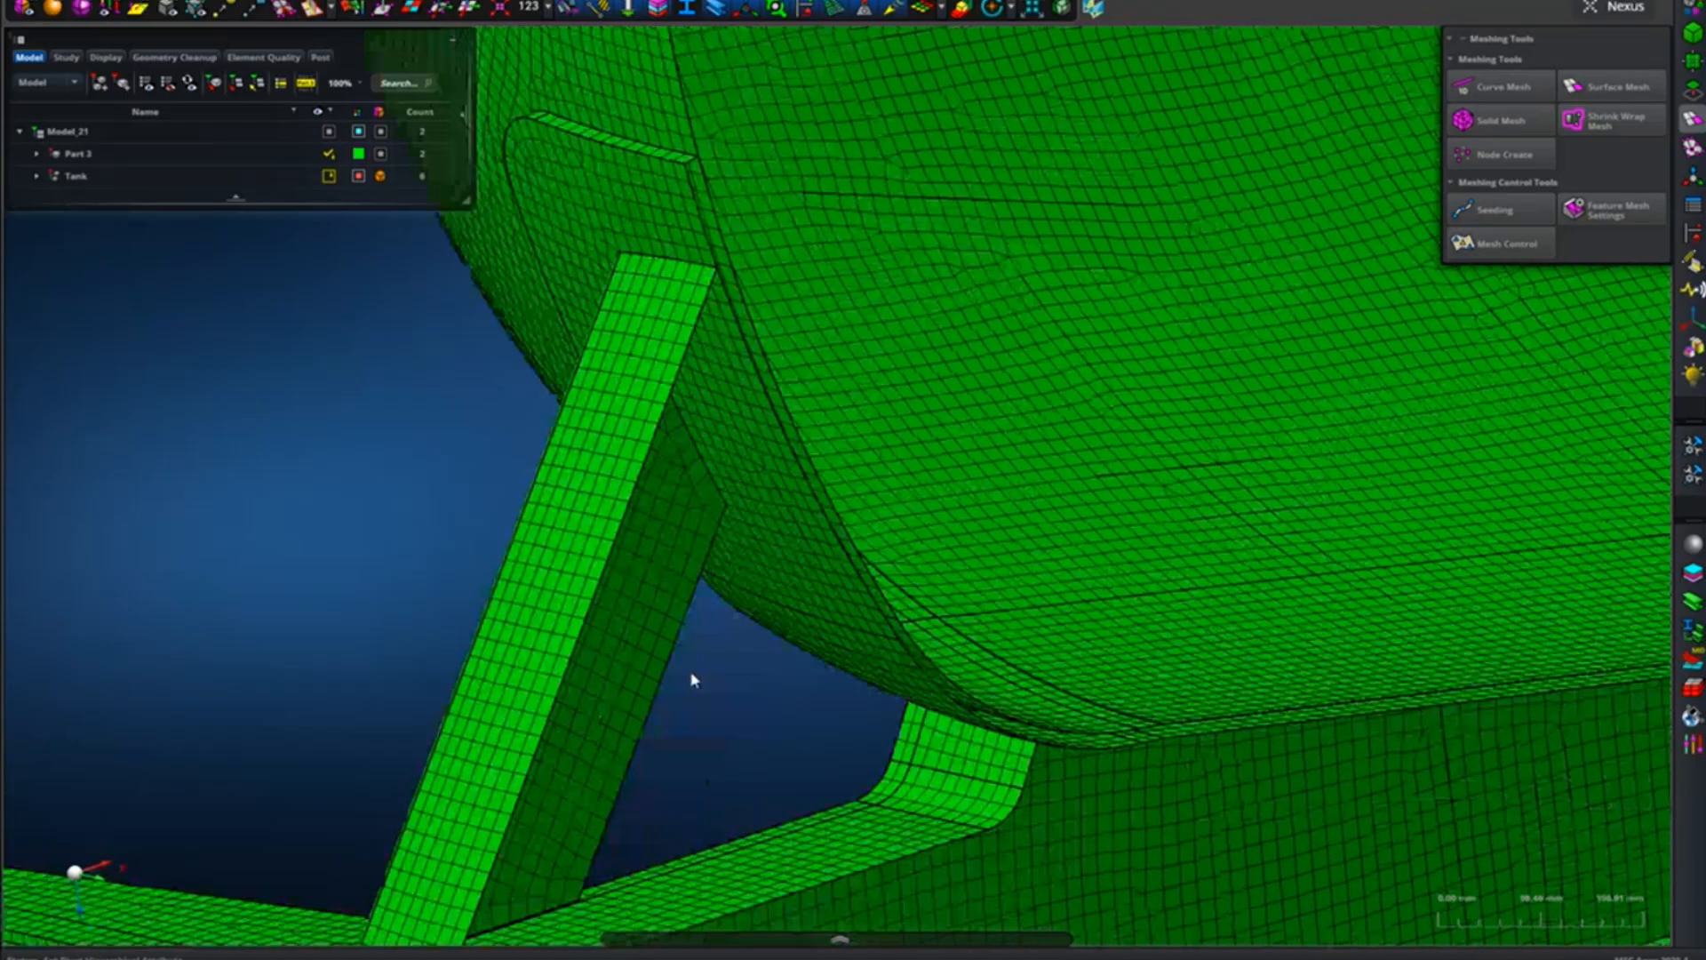
scroll(693, 685, "up", 4)
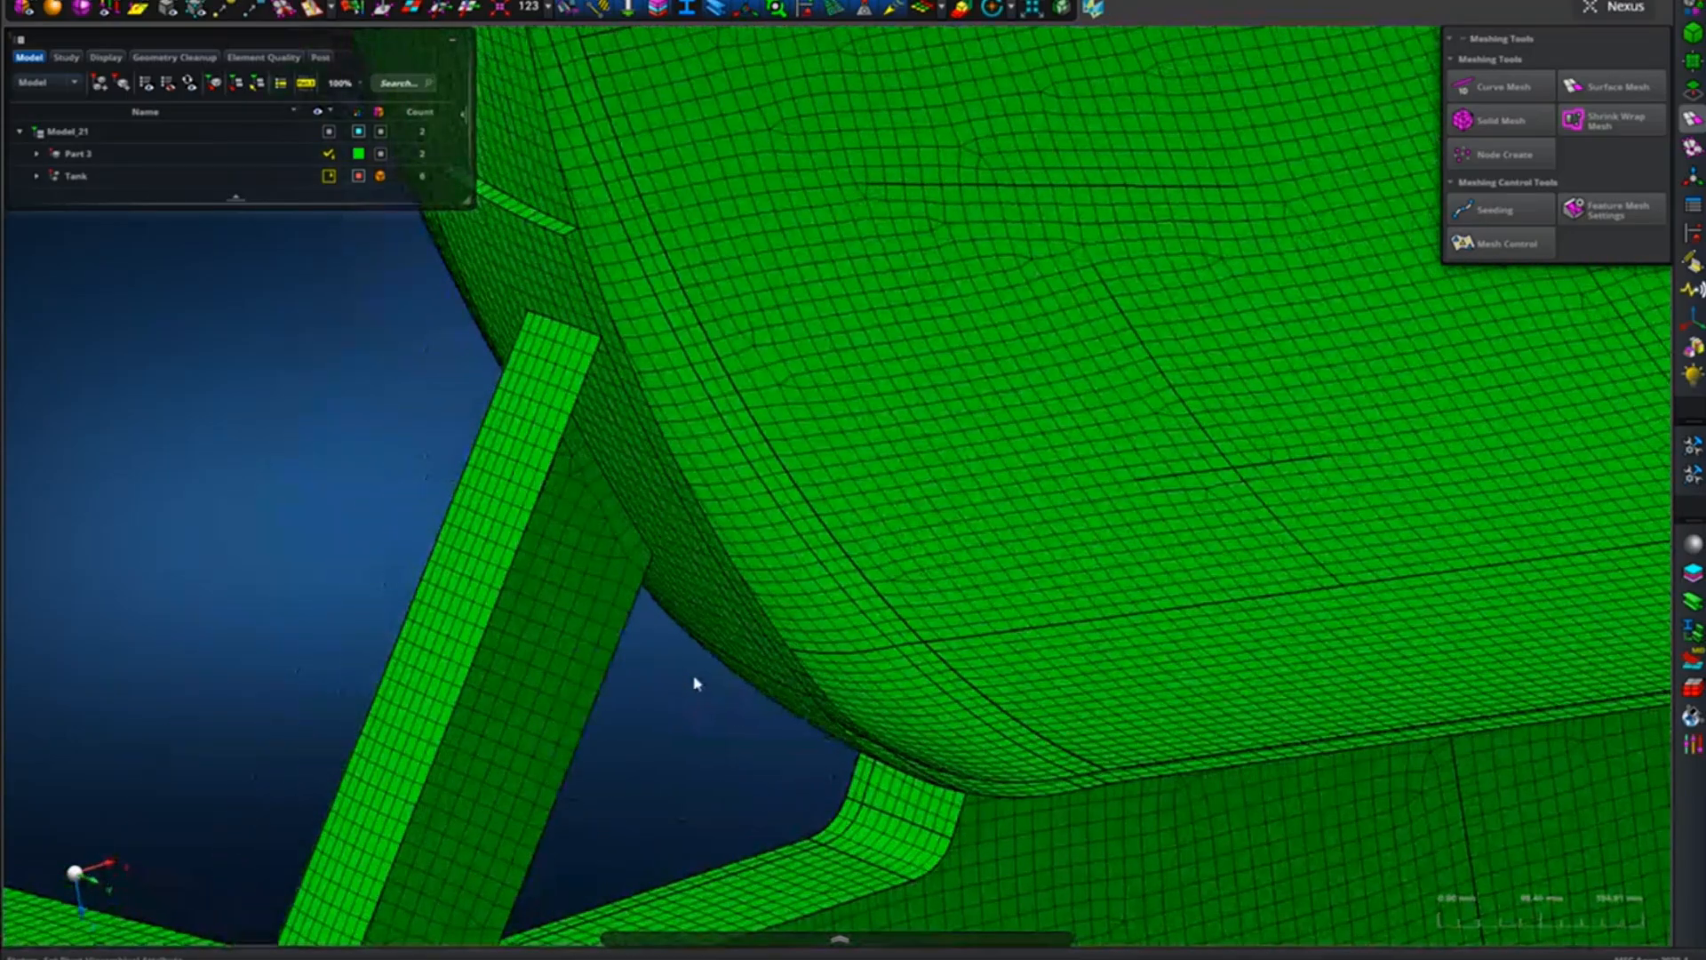
middle_click_drag(696, 683, 852, 790)
scroll(852, 790, "down", 3)
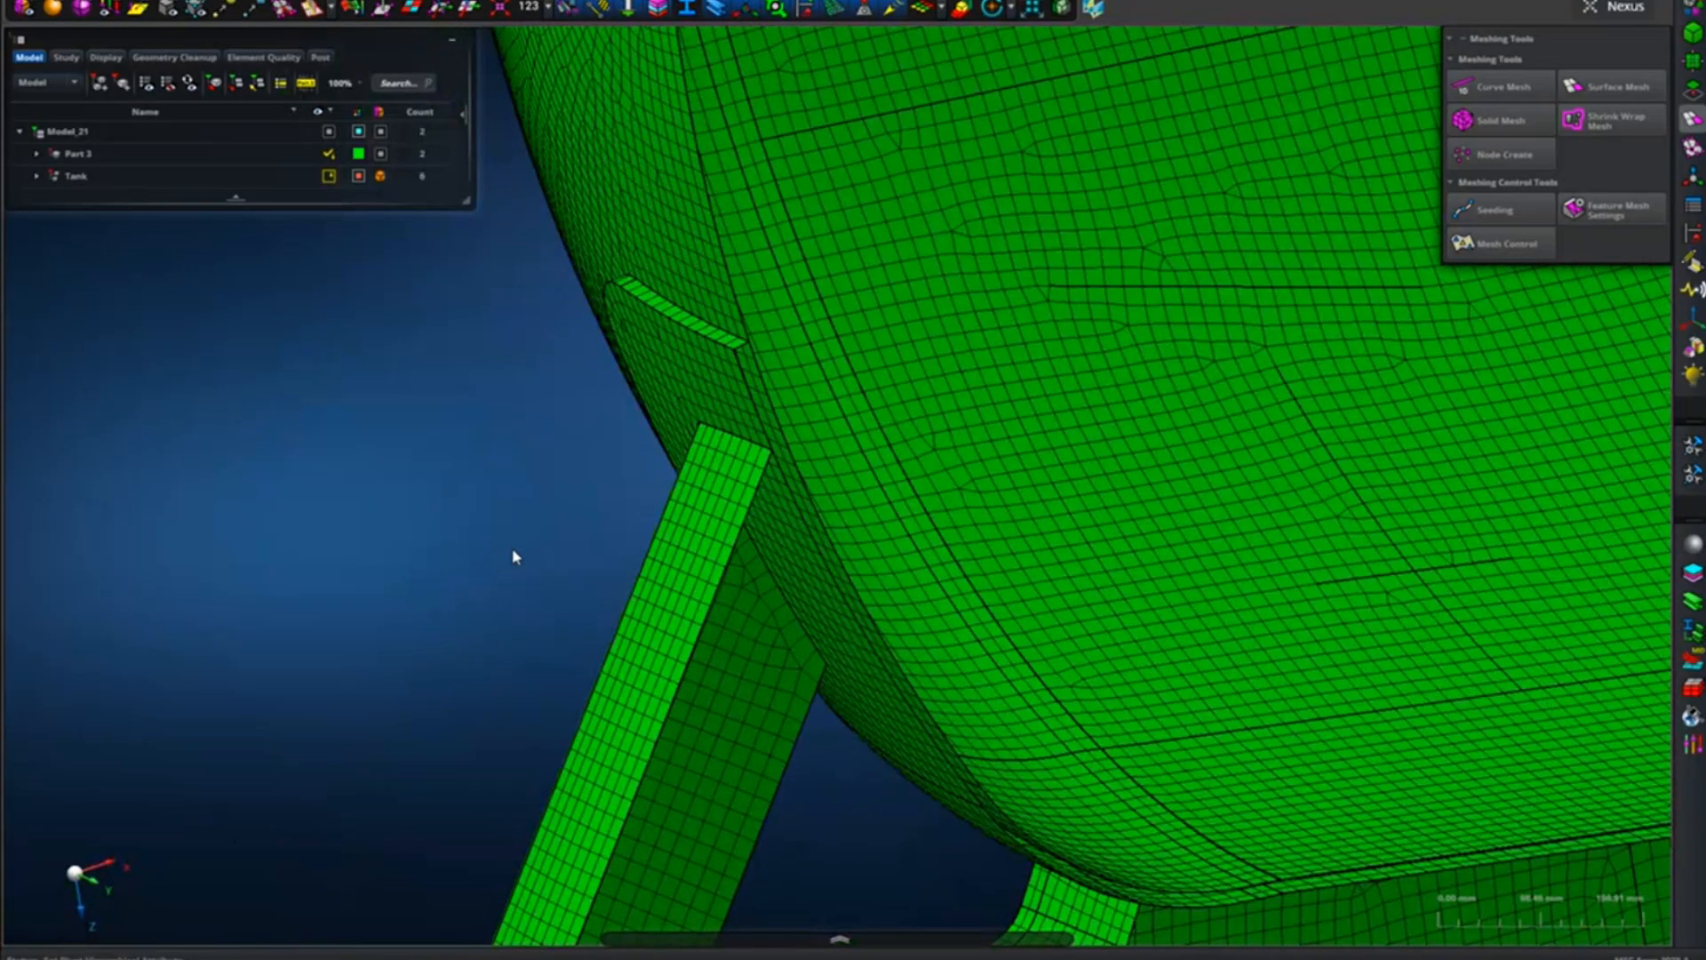
scroll(462, 520, "up", 5)
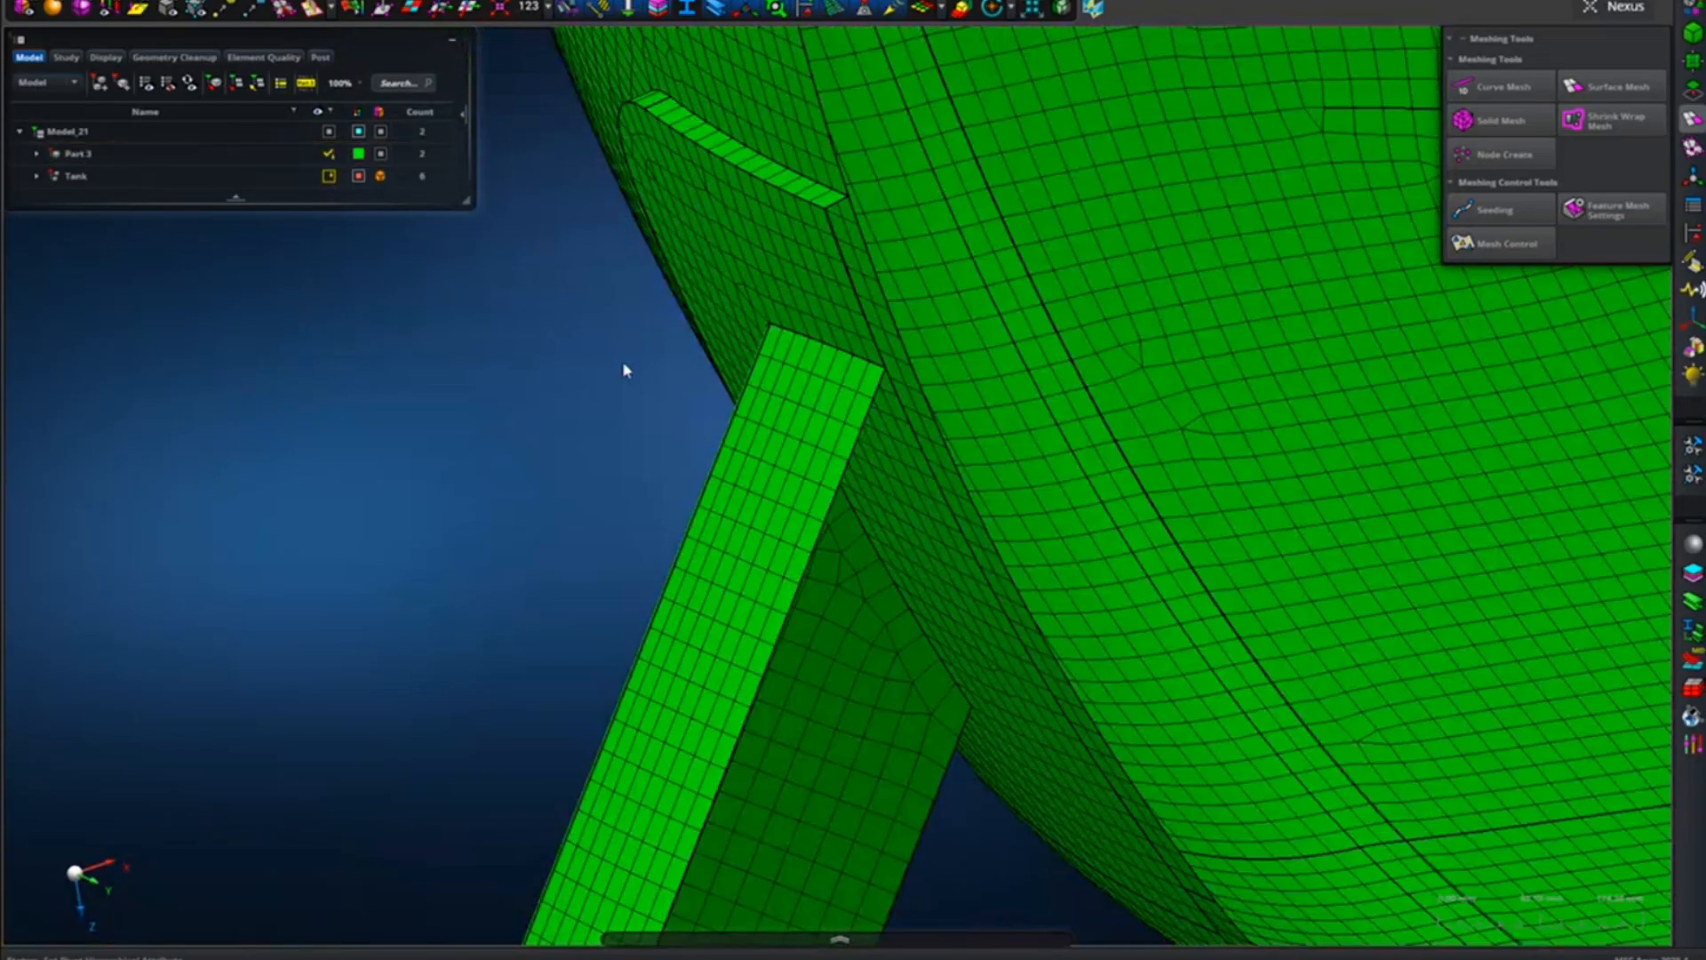
mouse_move(596, 392)
middle_mouse_down()
mouse_move(546, 385)
mouse_move(578, 424)
mouse_move(595, 408)
middle_mouse_up()
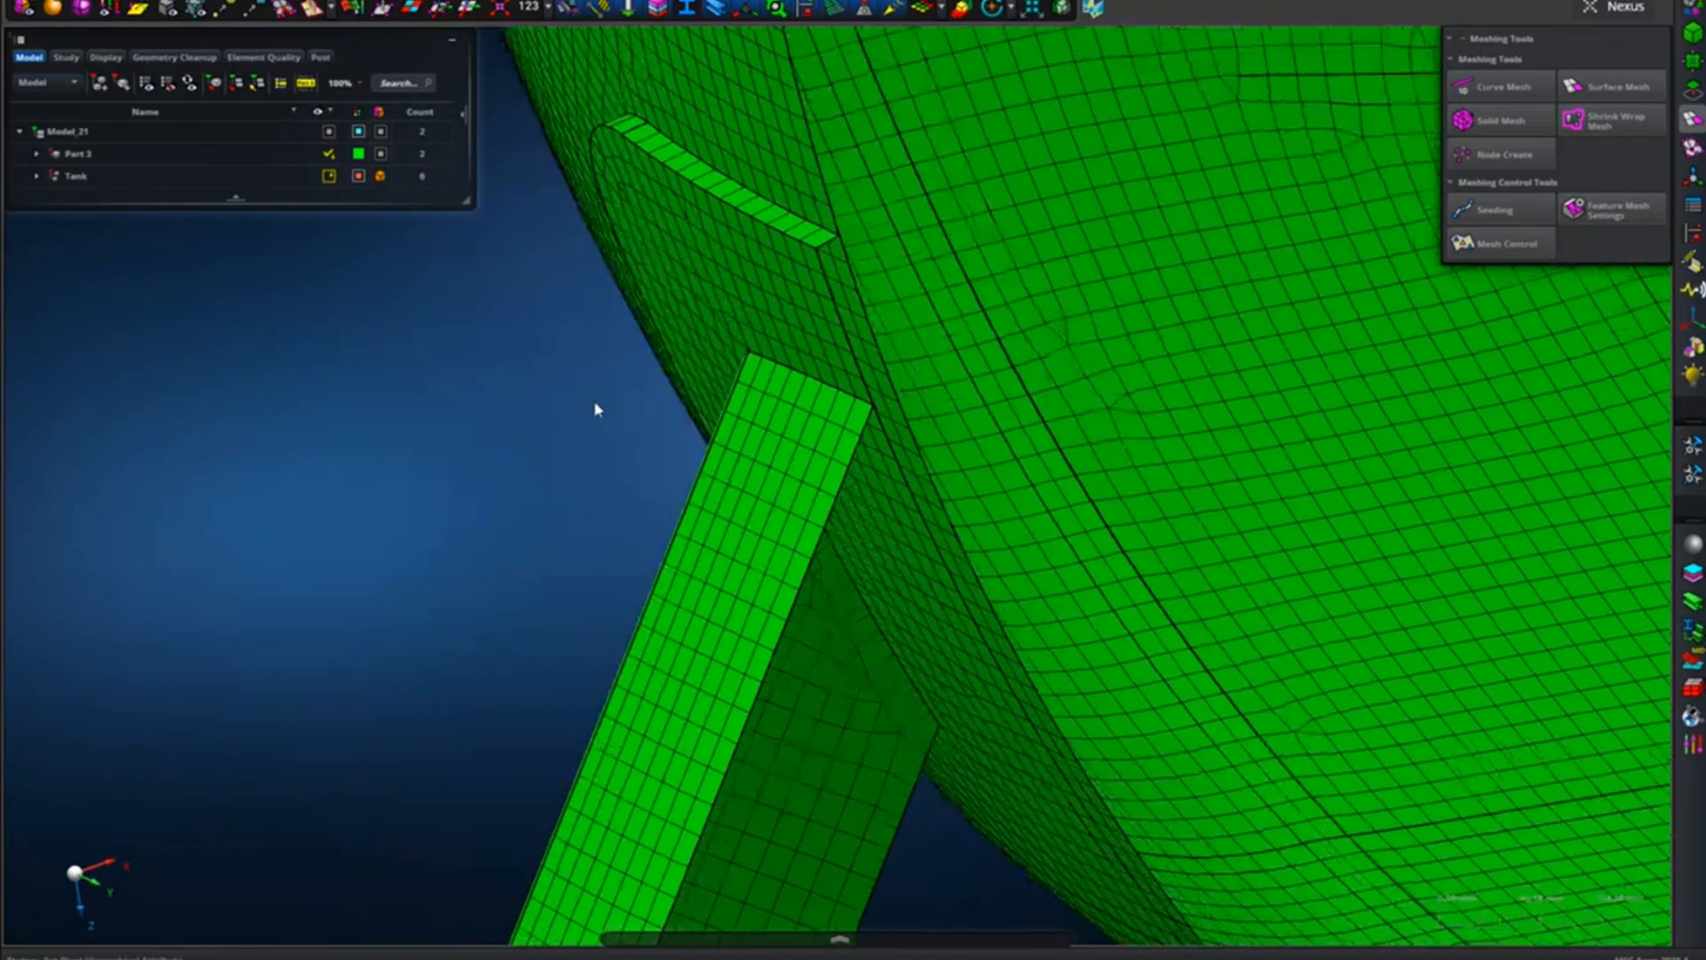
middle_click_drag(566, 537, 514, 430)
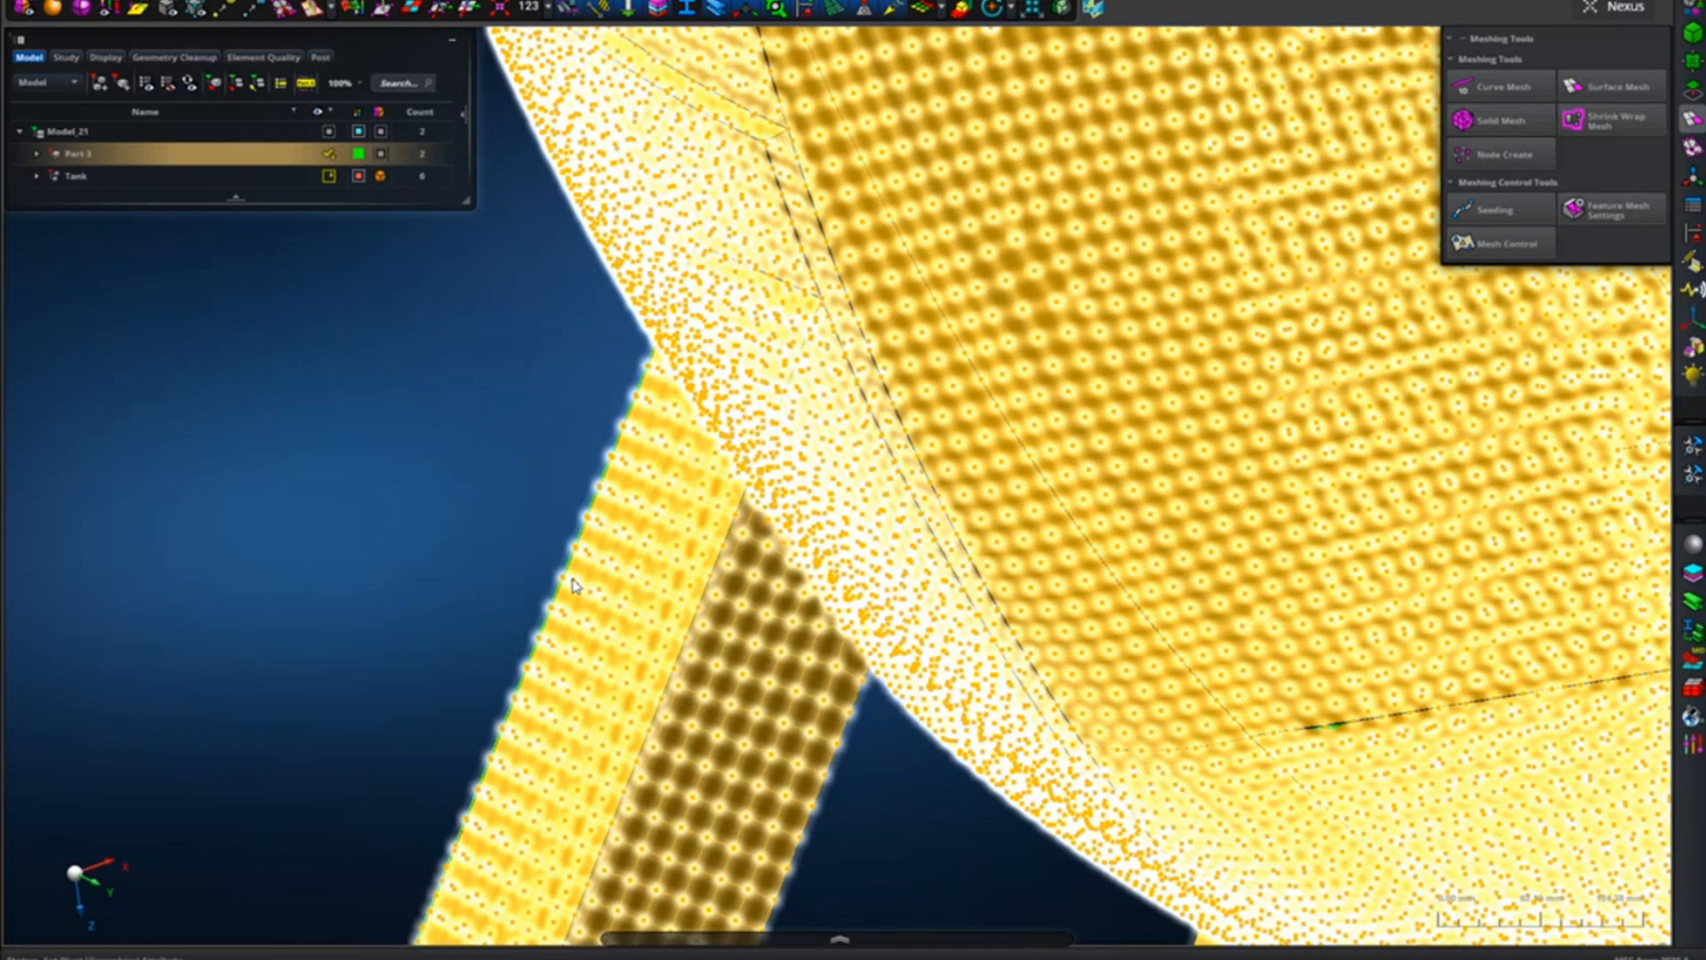
Examine the complete meshed tank and frame assembly from the open side of the tank.
scroll(571, 585, "down", 10)
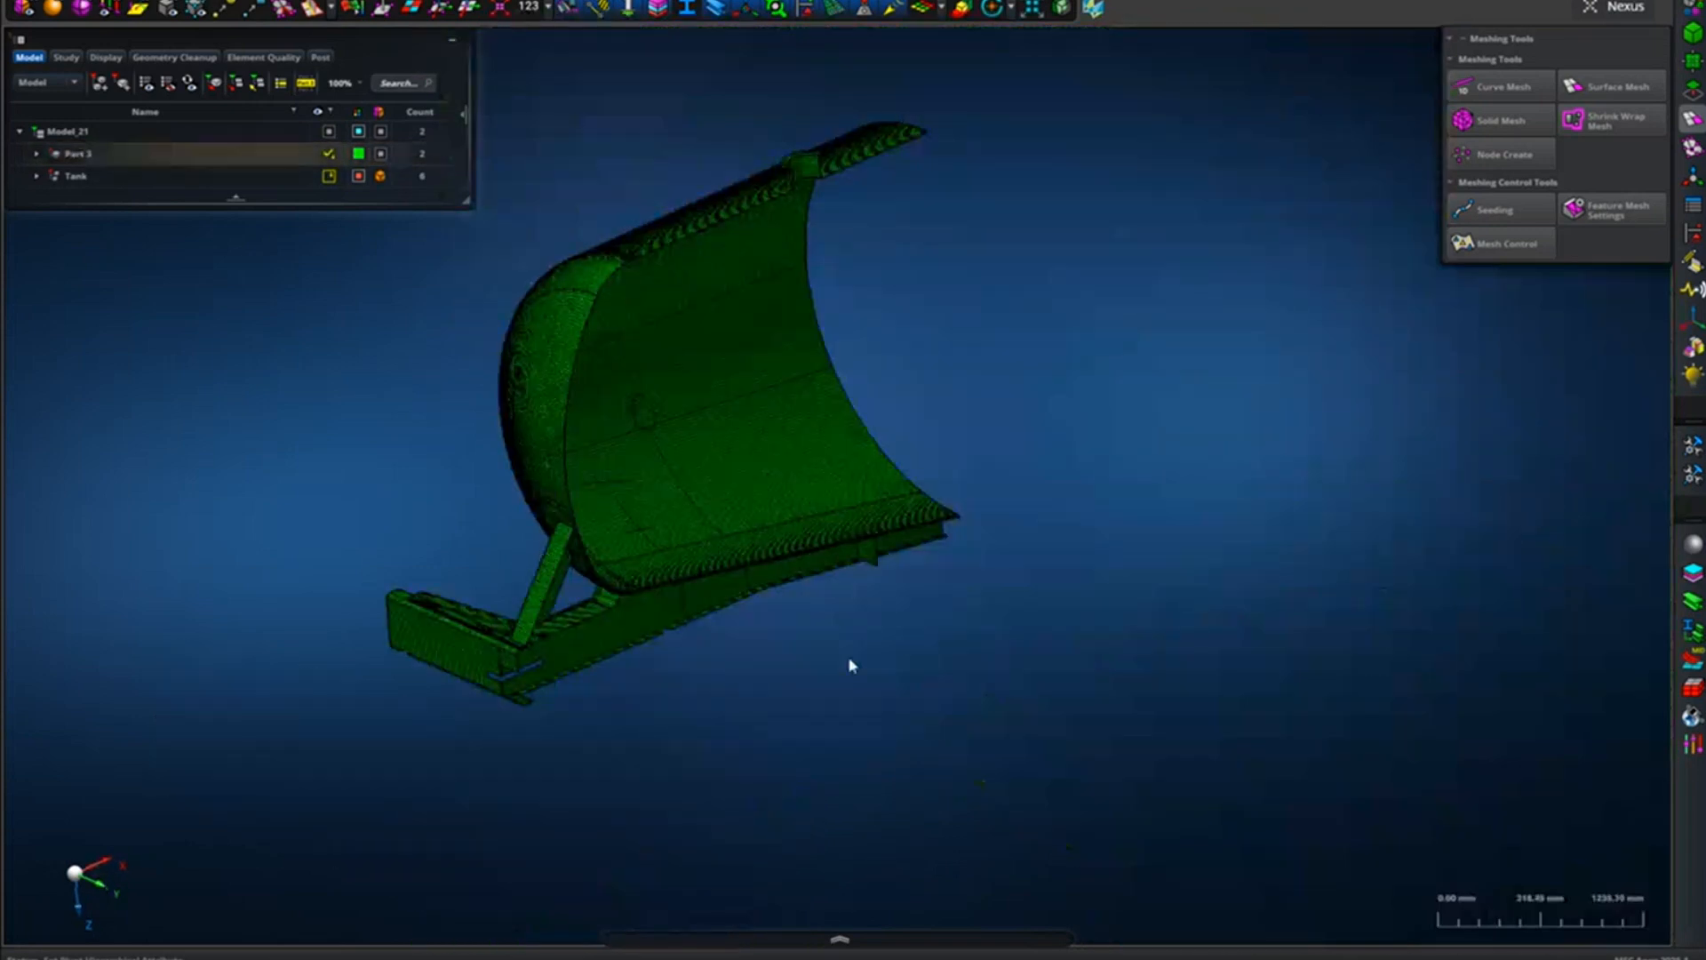
middle_click_drag(724, 638, 855, 764)
middle_click_drag(1188, 534, 1075, 576)
scroll(828, 728, "up", 5)
scroll(822, 746, "down", 2)
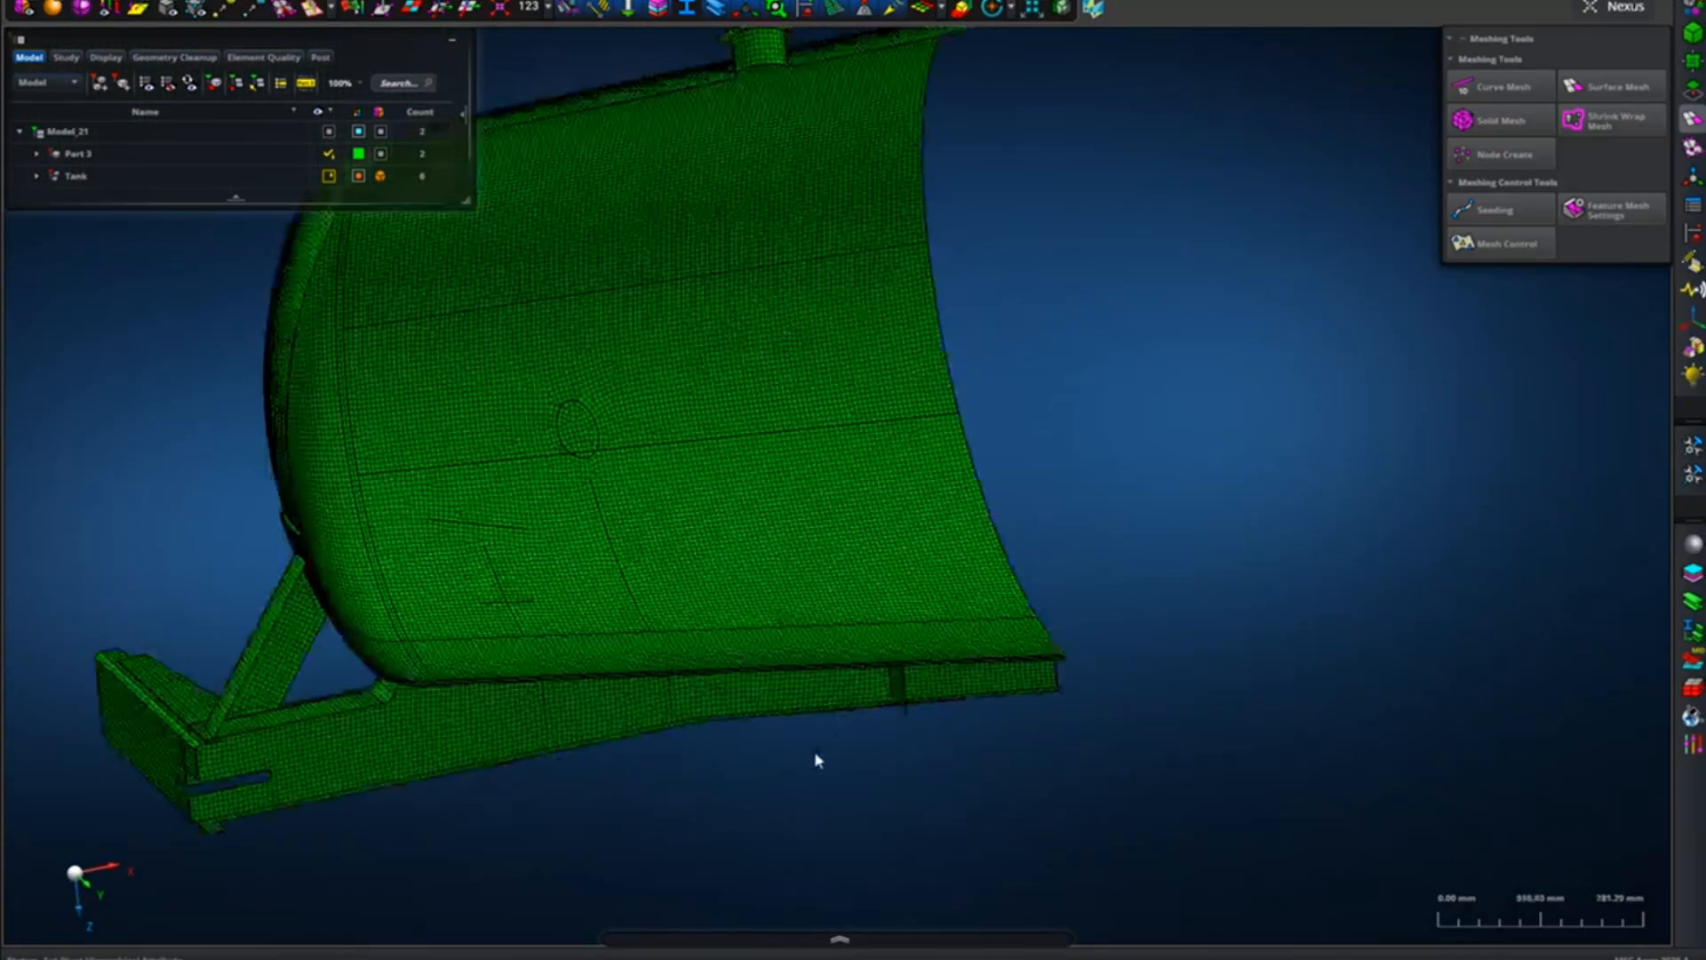
middle_click_drag(818, 761, 929, 811)
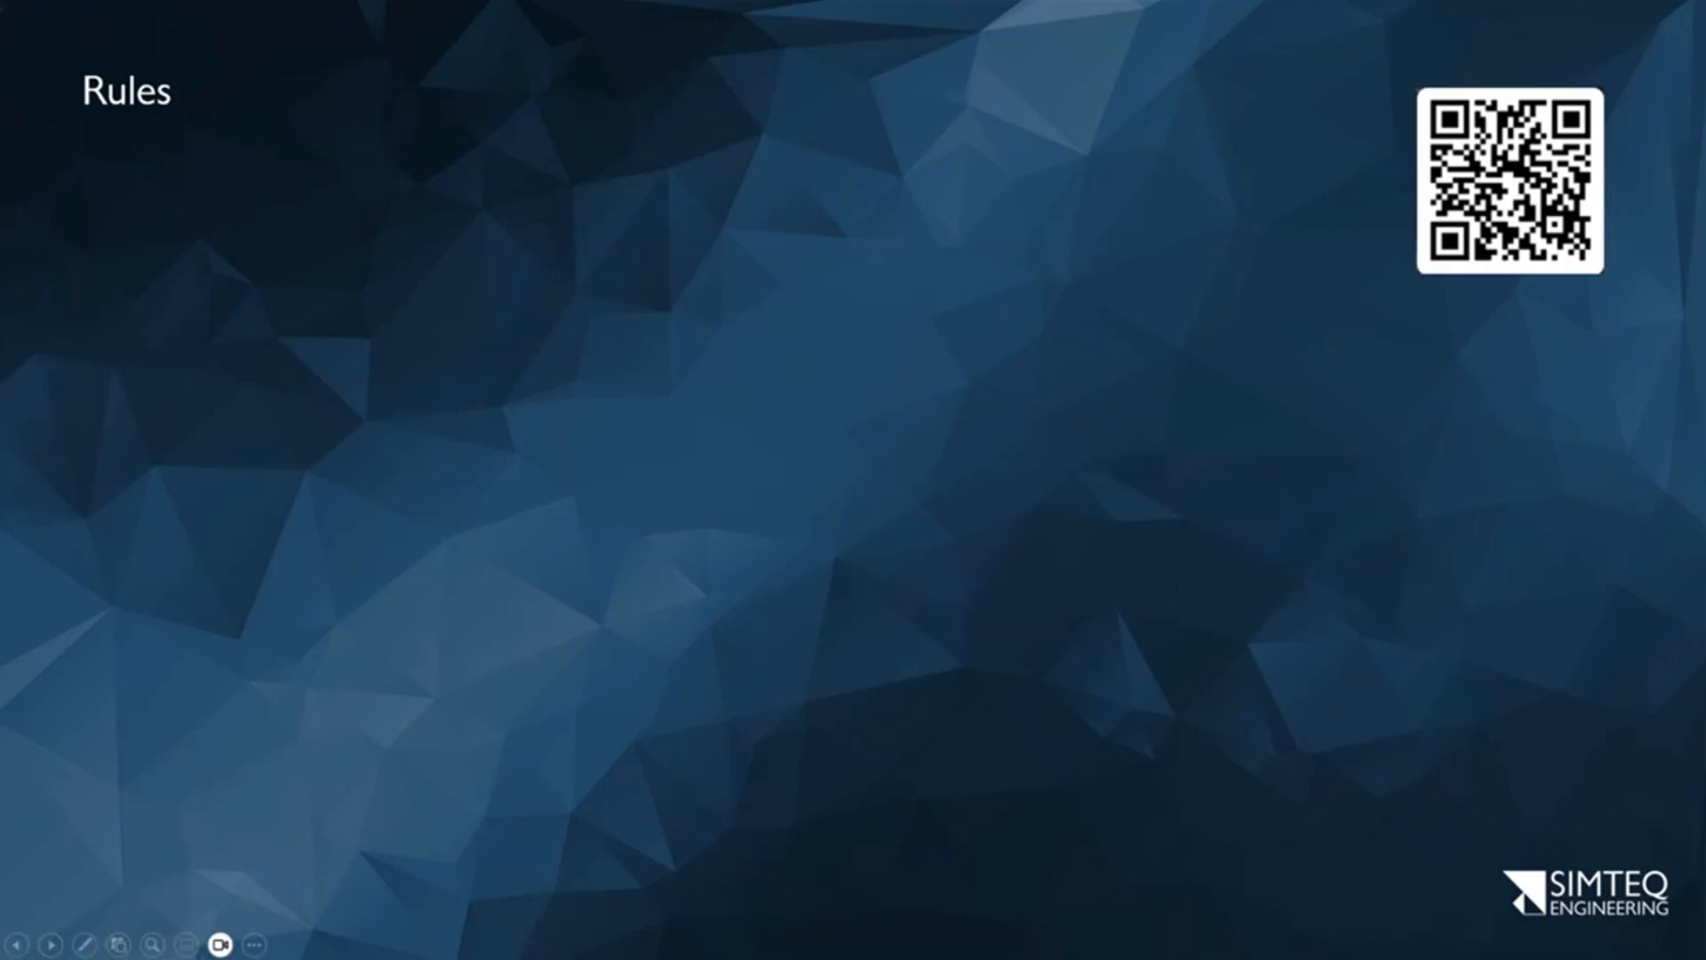
left_click(51, 945)
left_click(50, 948)
left_click(50, 948)
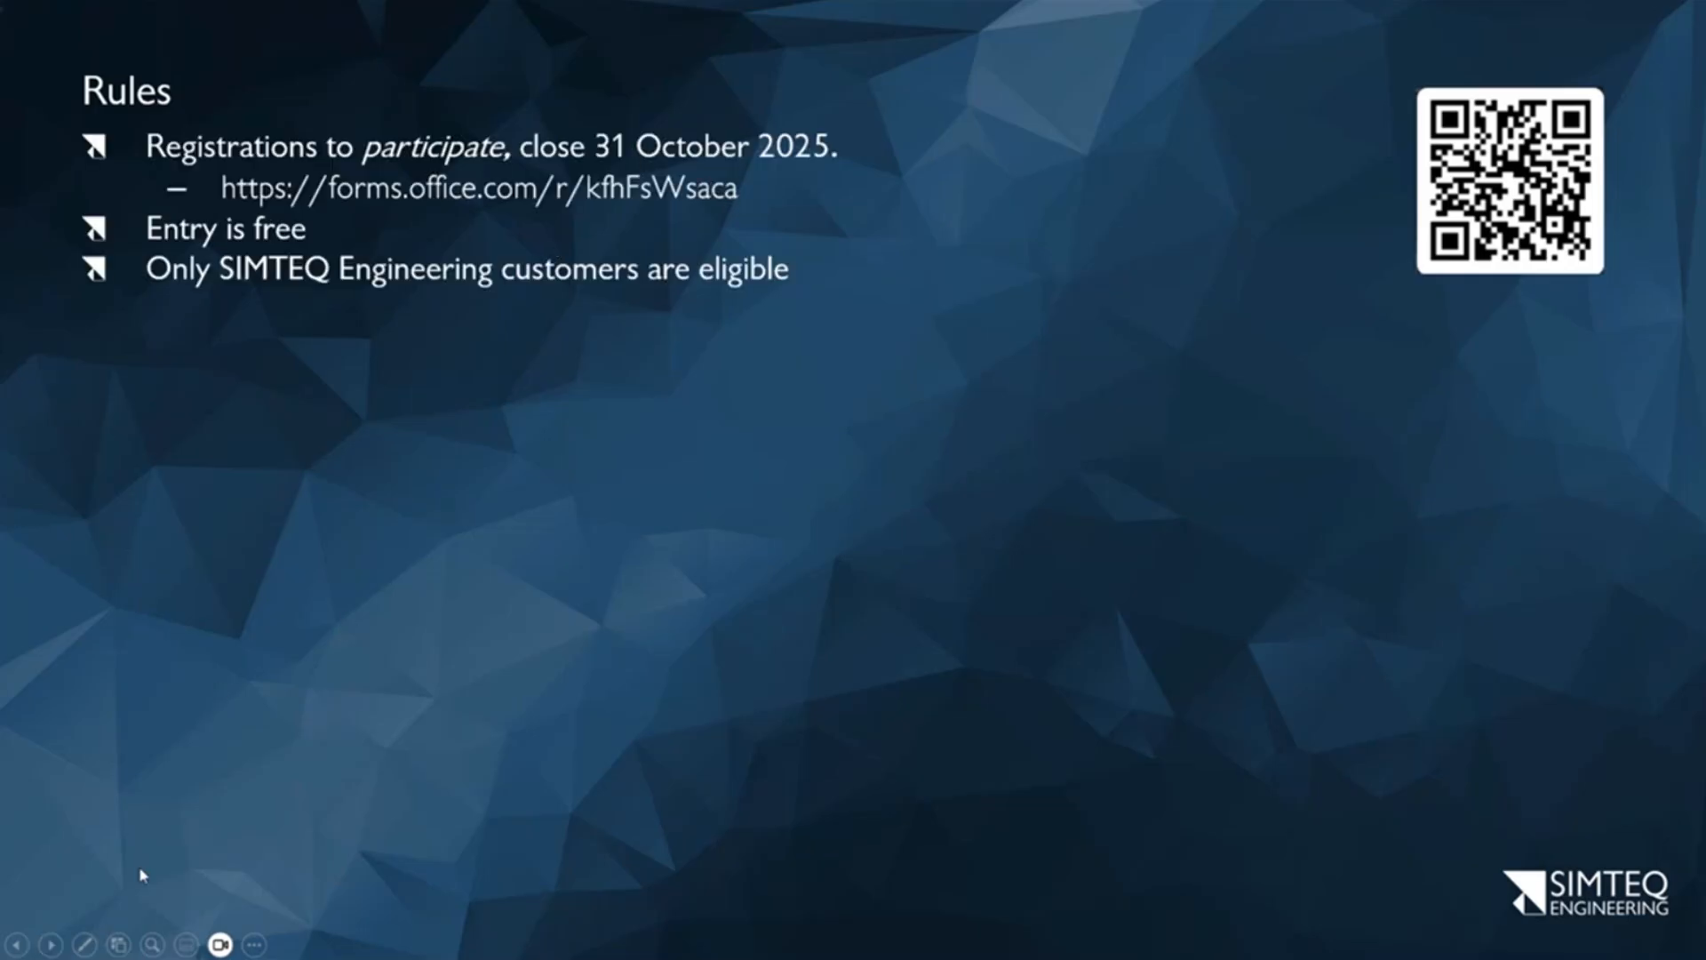
left_click(51, 945)
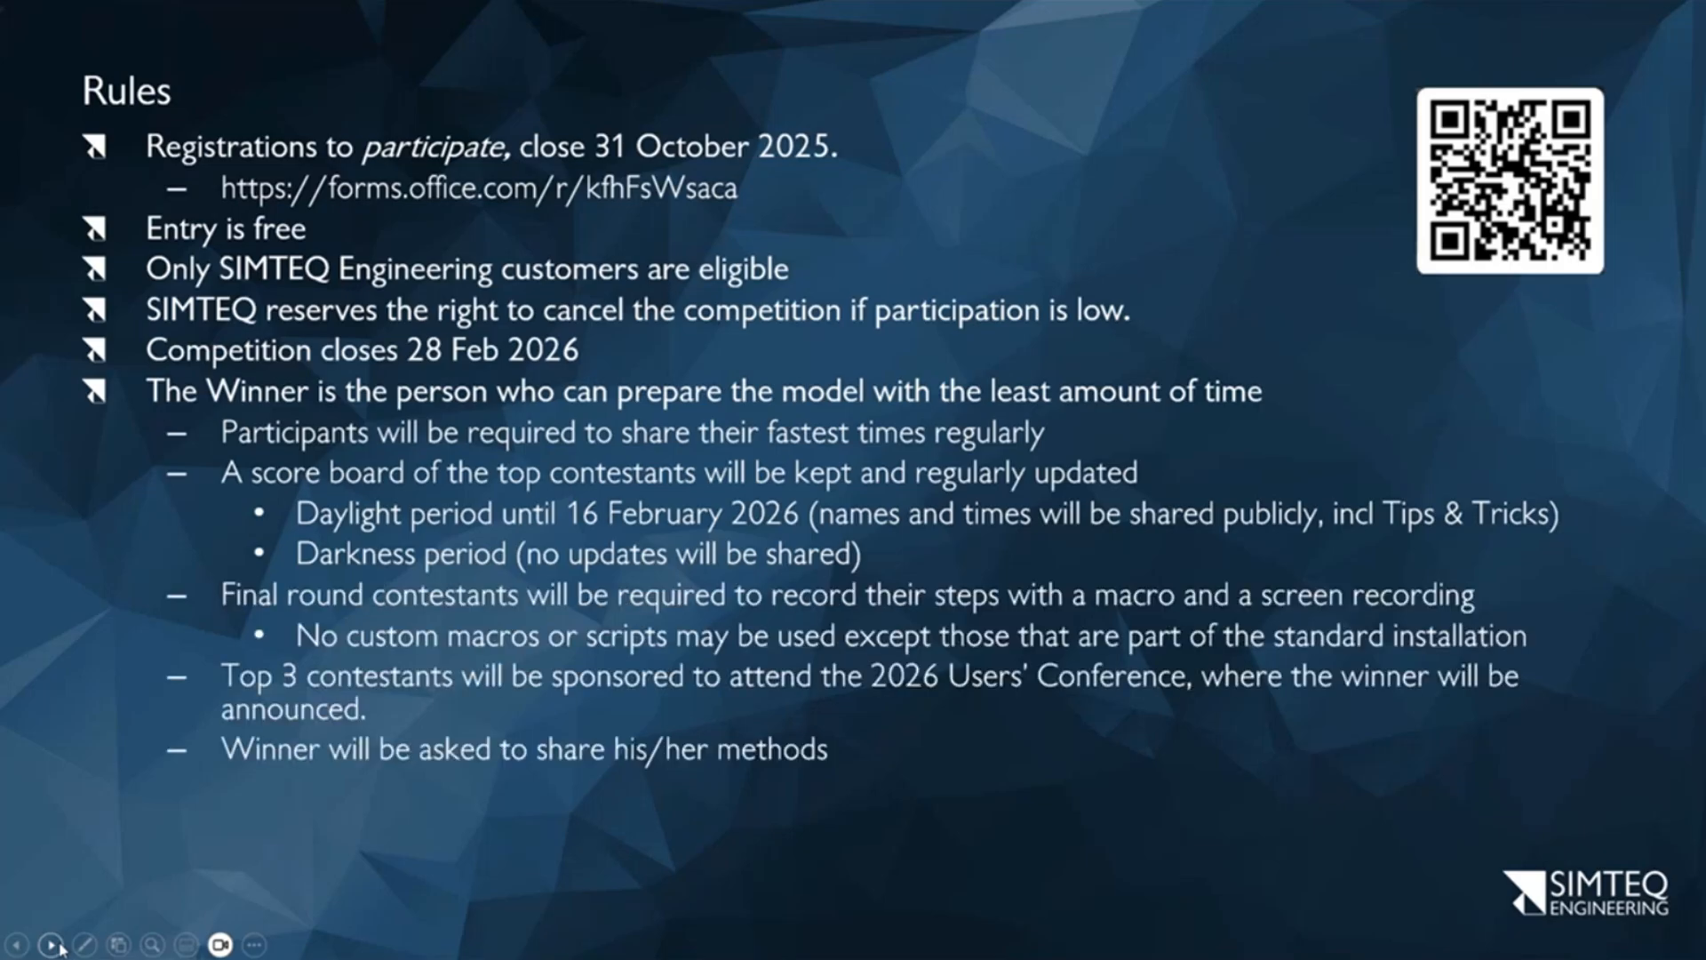